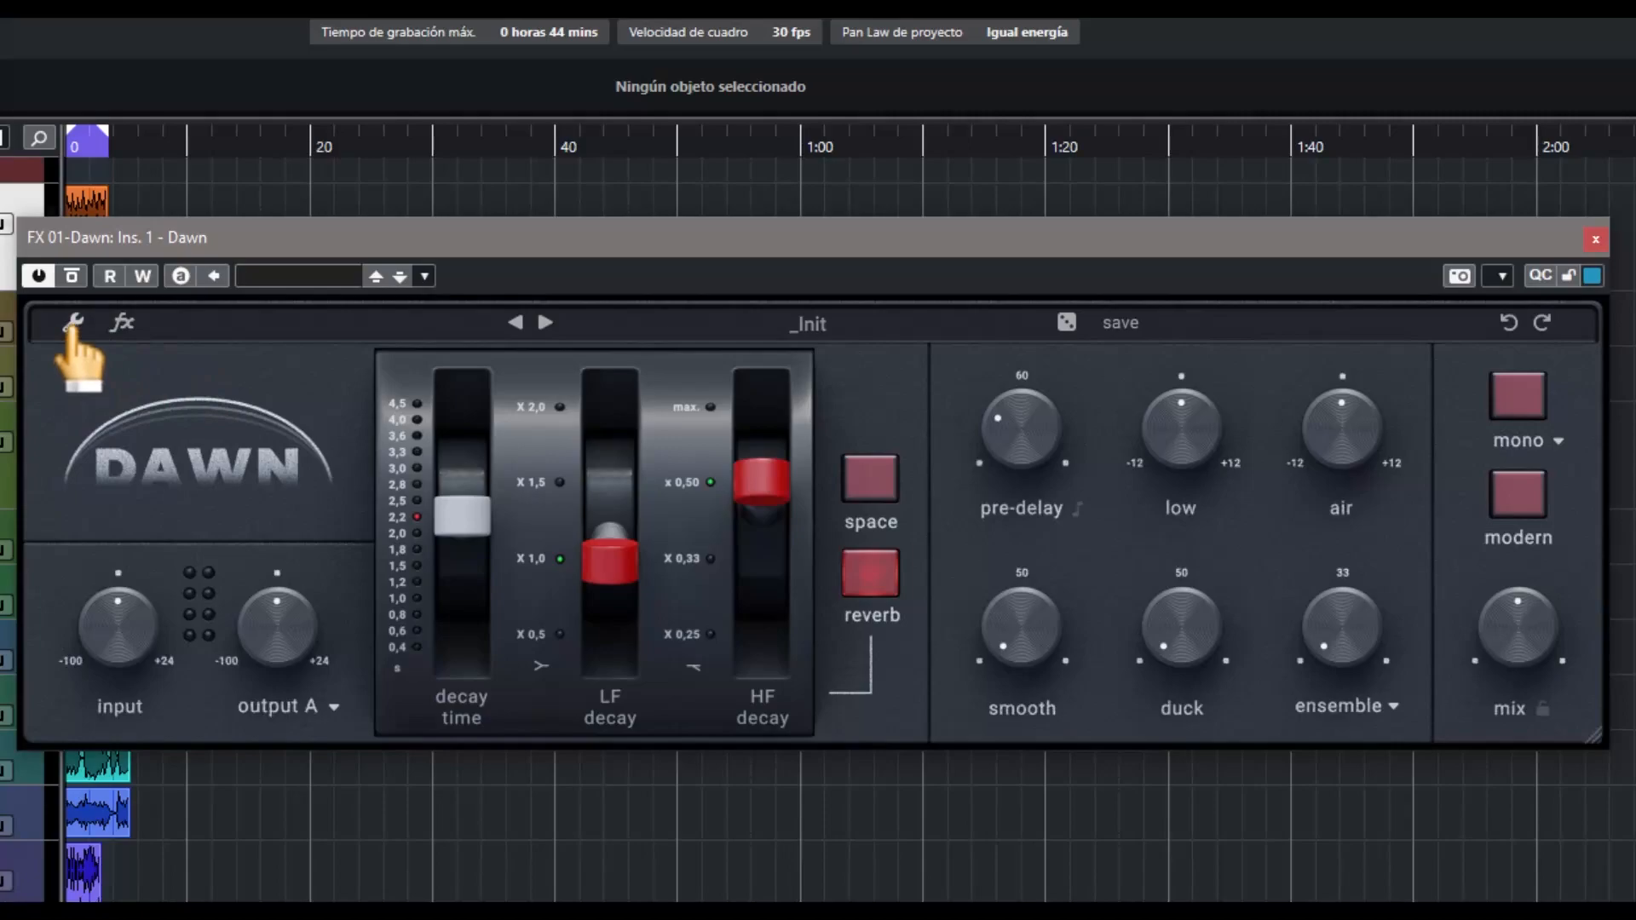
Look over the plugin's settings for UI zoom, activation and version, and briefly check the effects page
left_click(73, 324)
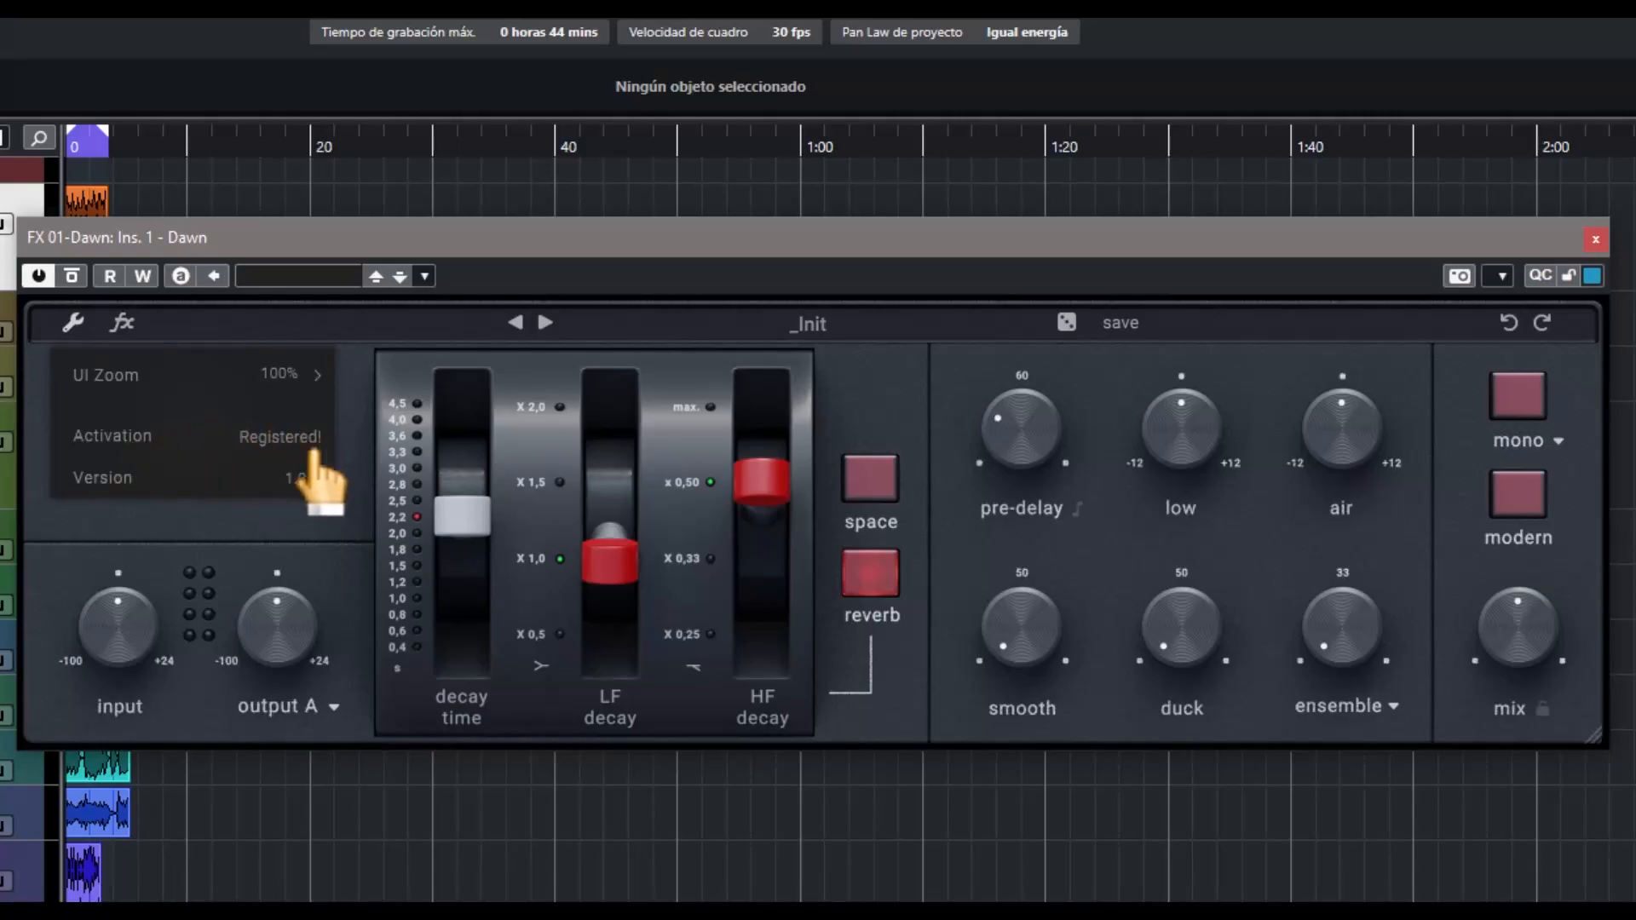
left_click(122, 323)
left_click(122, 323)
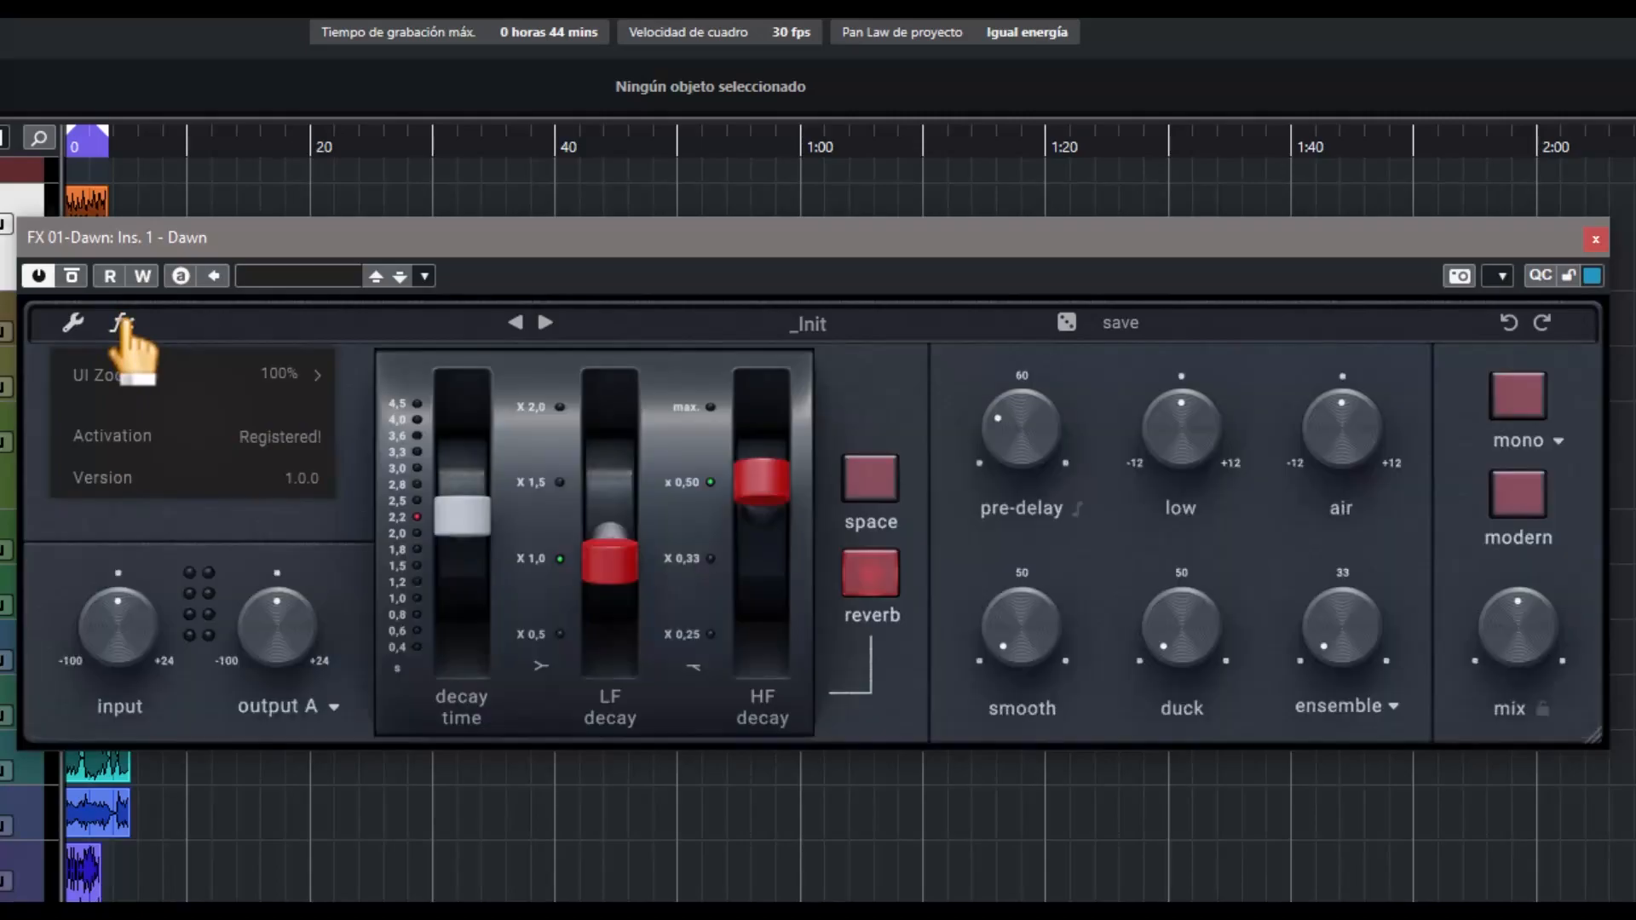
left_click(73, 324)
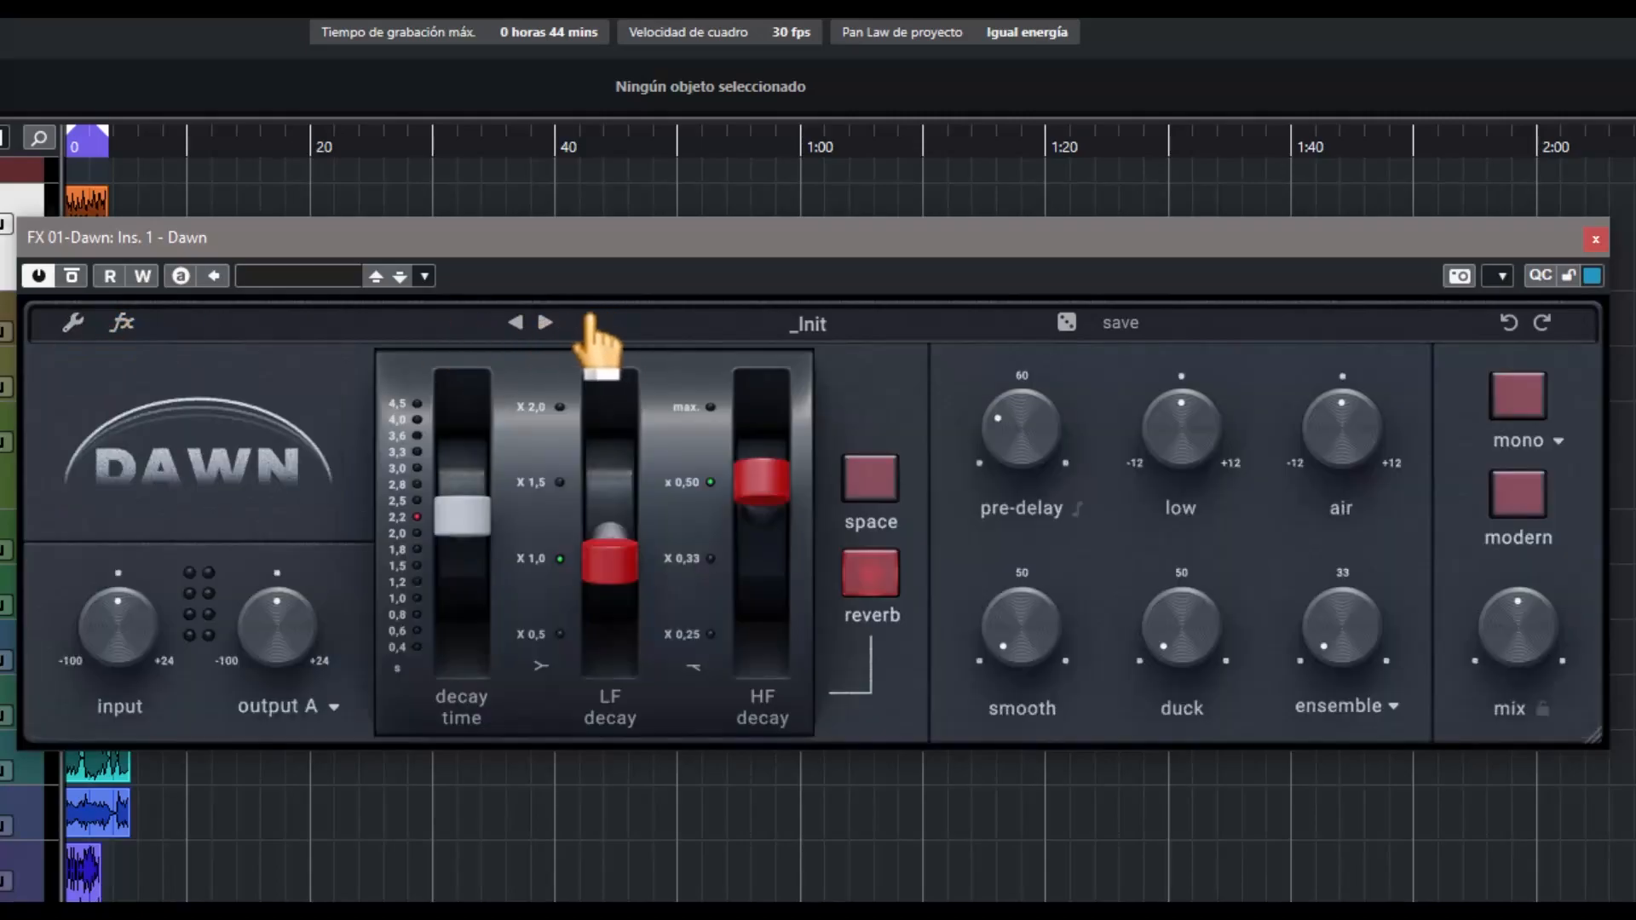
Browse the presets, filter them by the Modern tag, and clear the filter
left_click(809, 326)
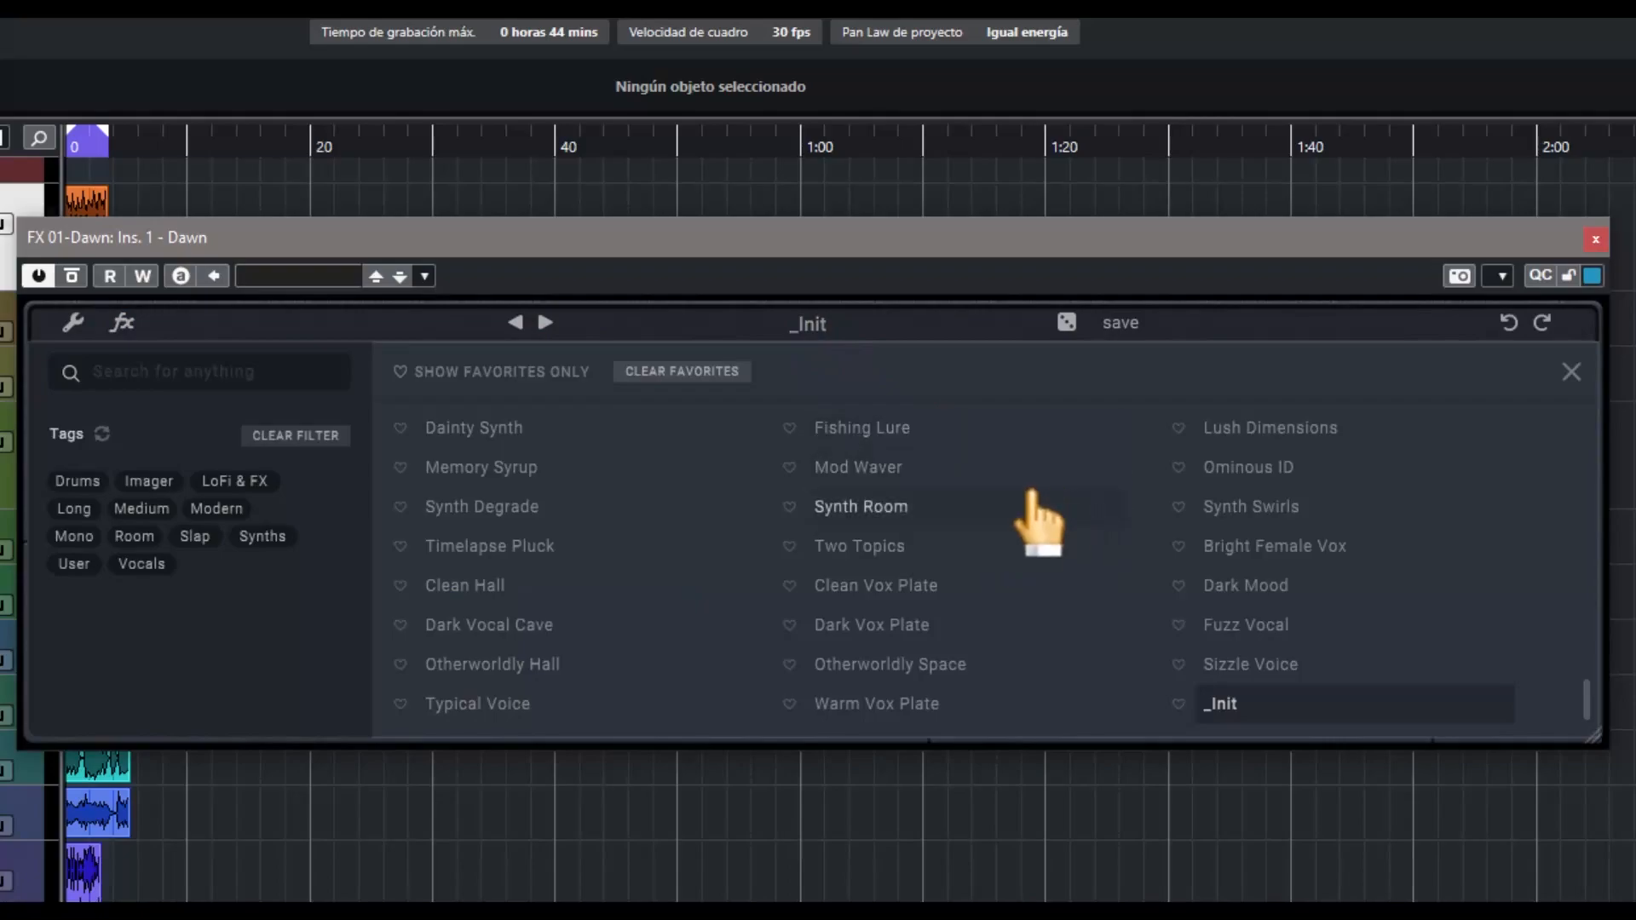
left_click(1177, 429)
left_click(125, 372)
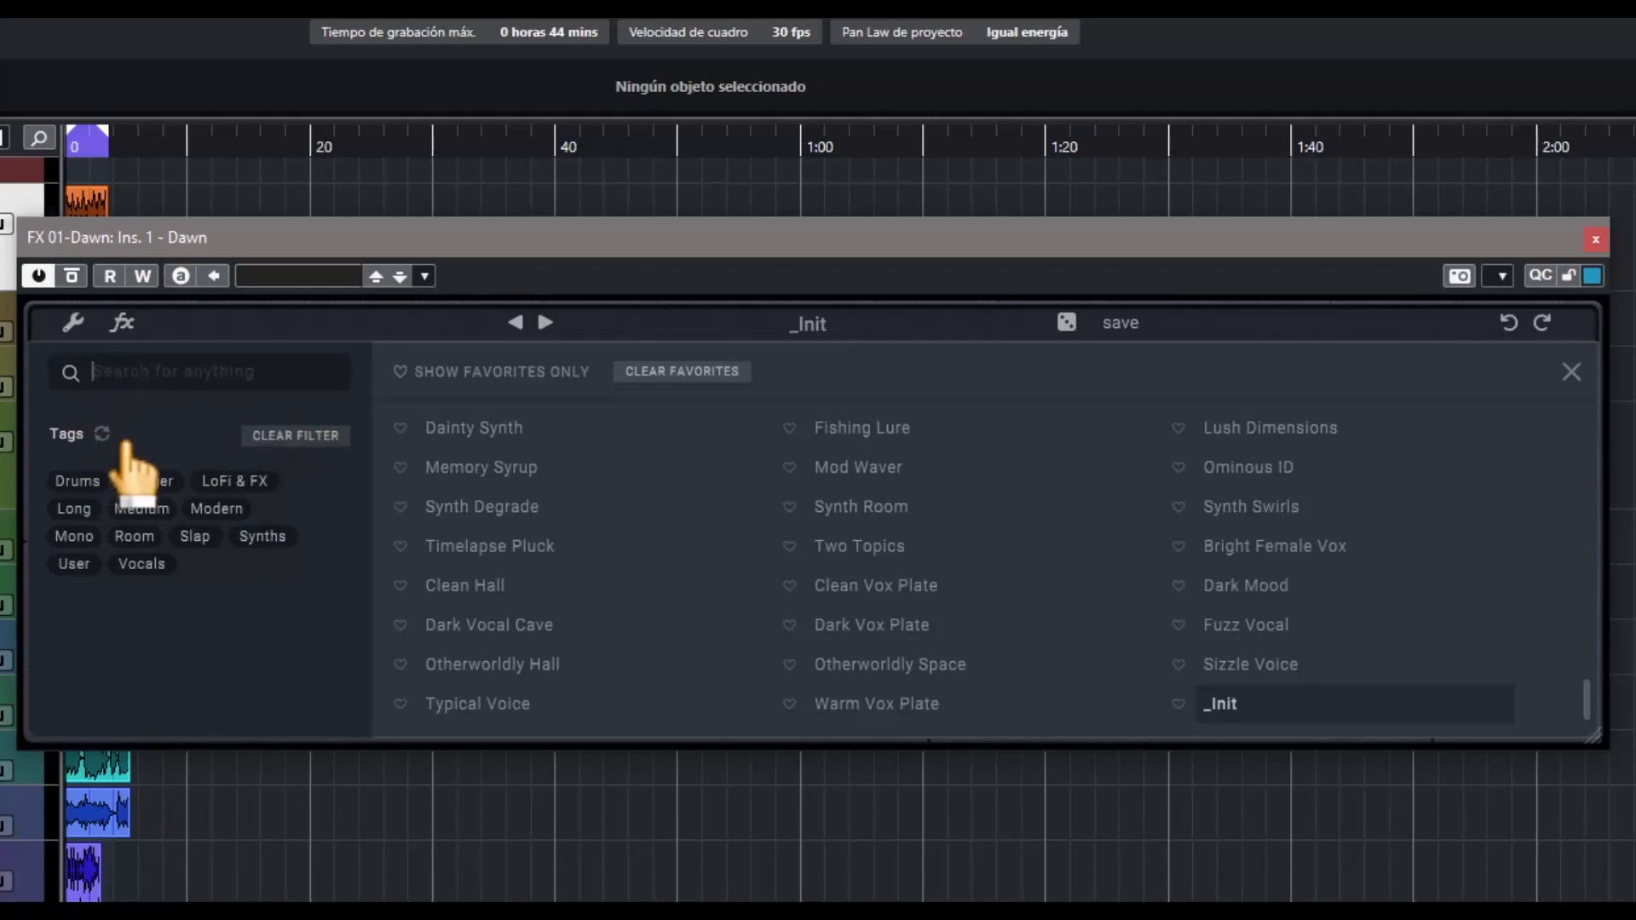
left_click(194, 510)
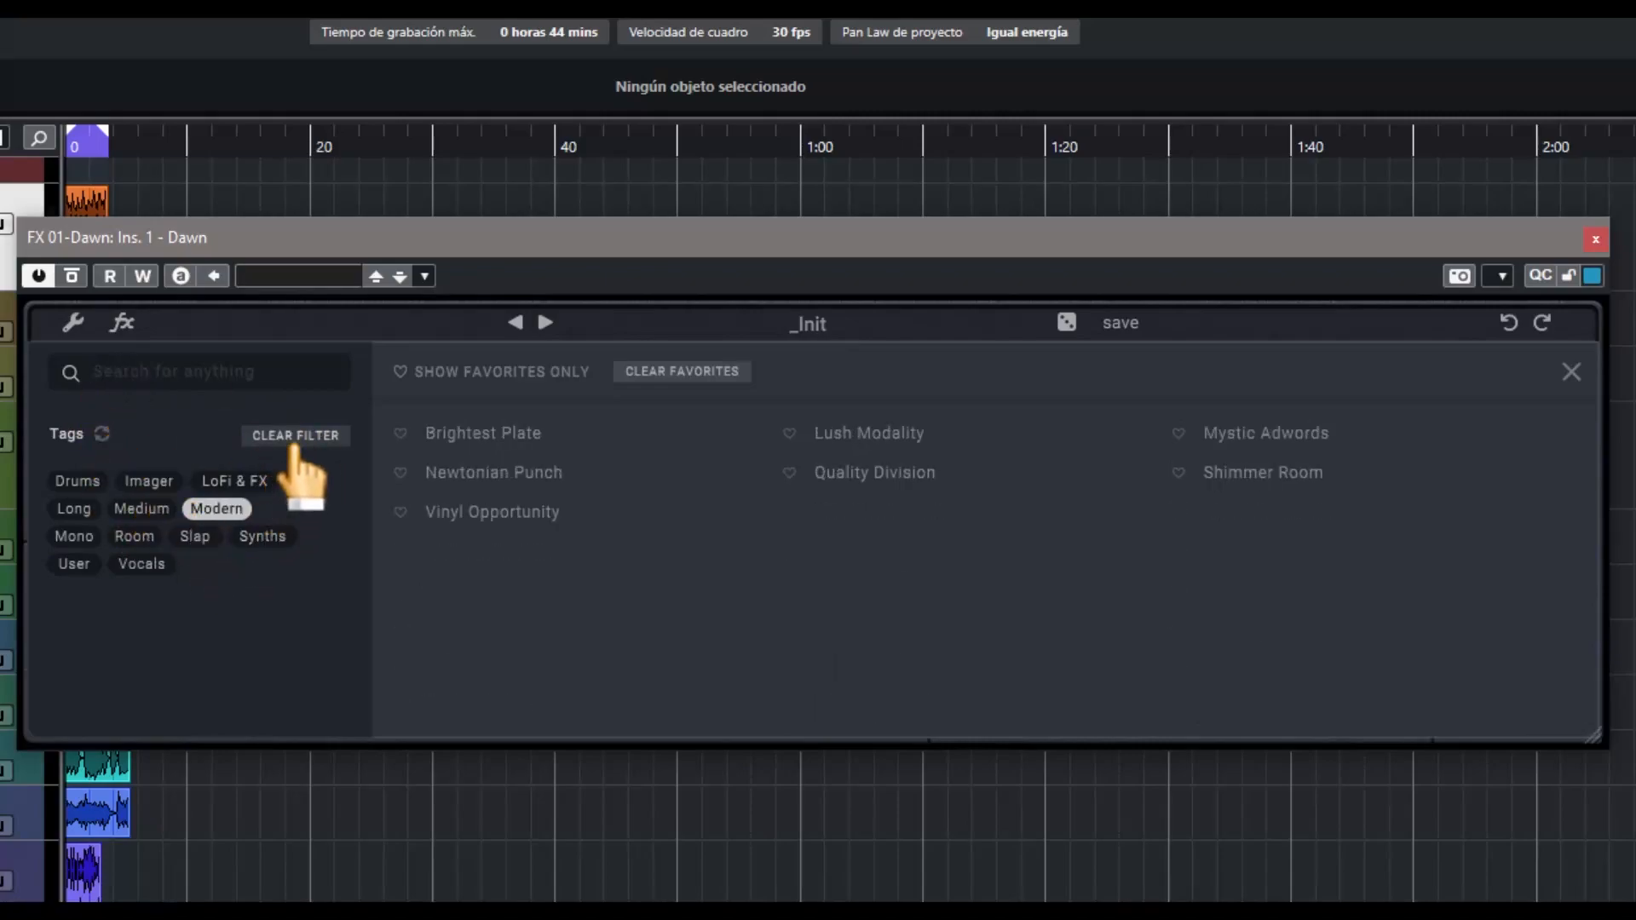
left_click(298, 437)
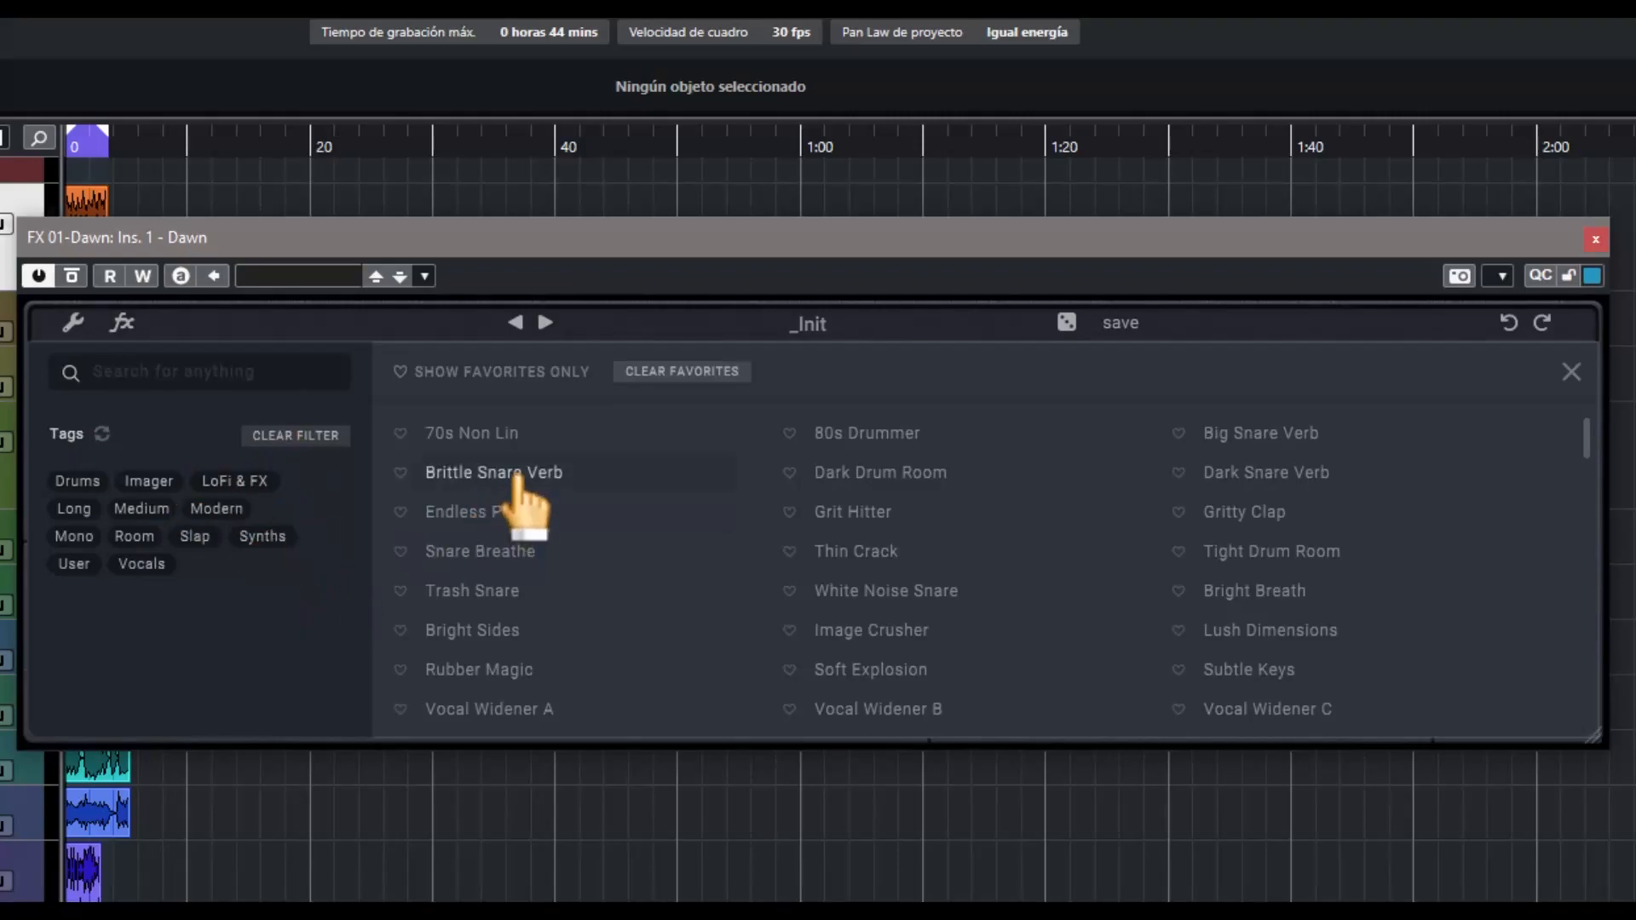
Leave the preset browser and load several random presets in a row
left_click(1070, 325)
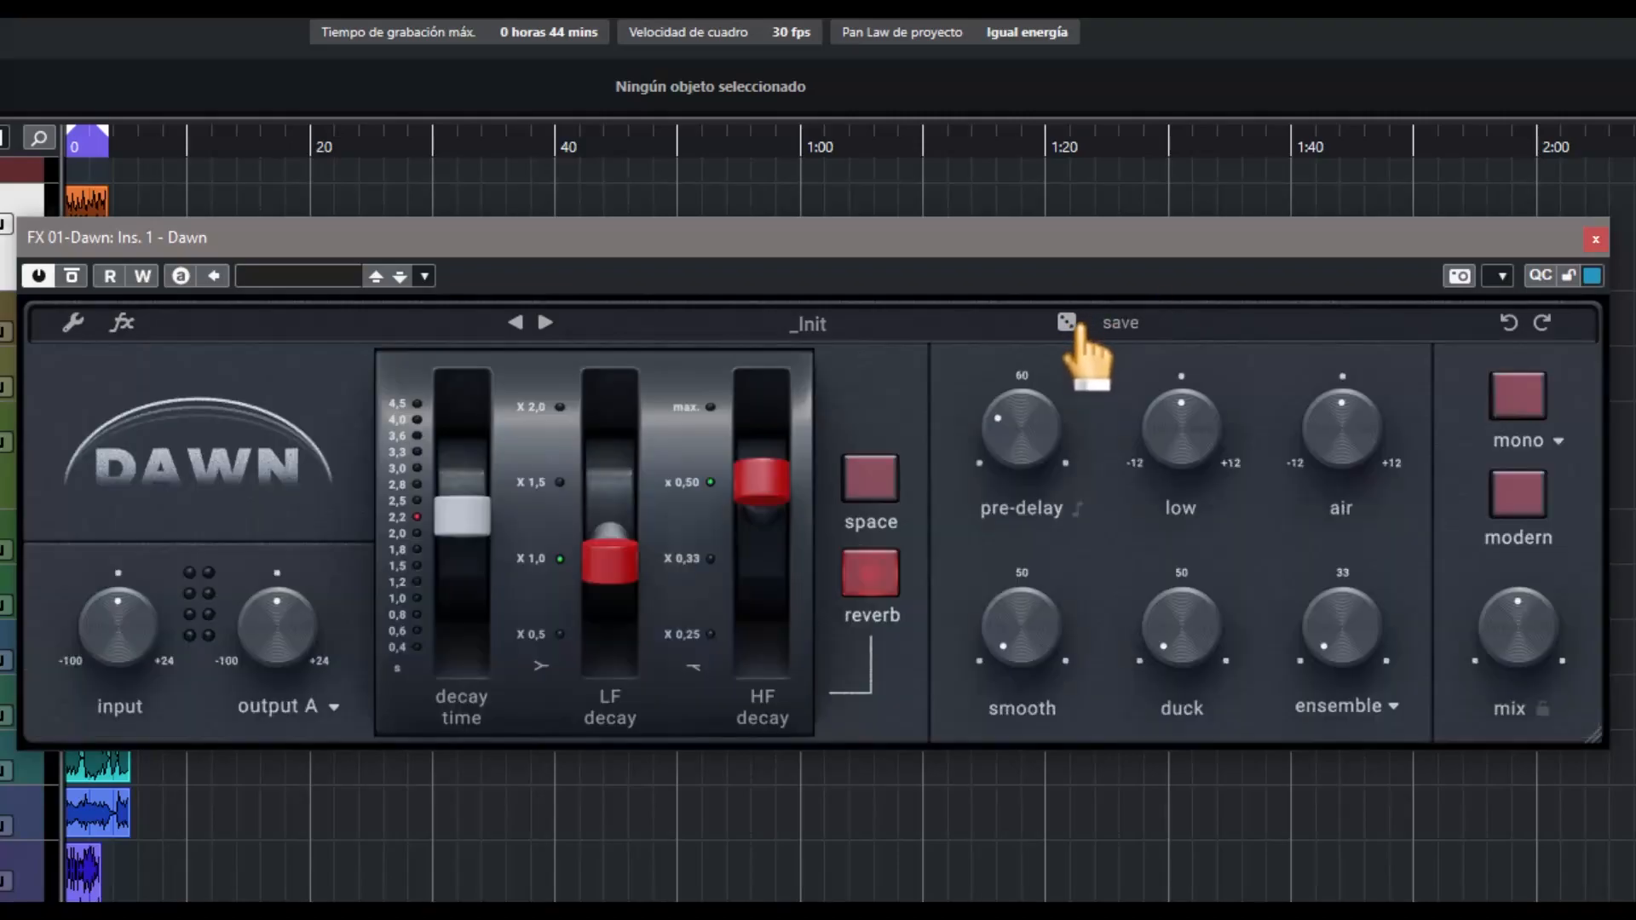
left_click(1067, 324)
left_click(1067, 323)
left_click(1066, 323)
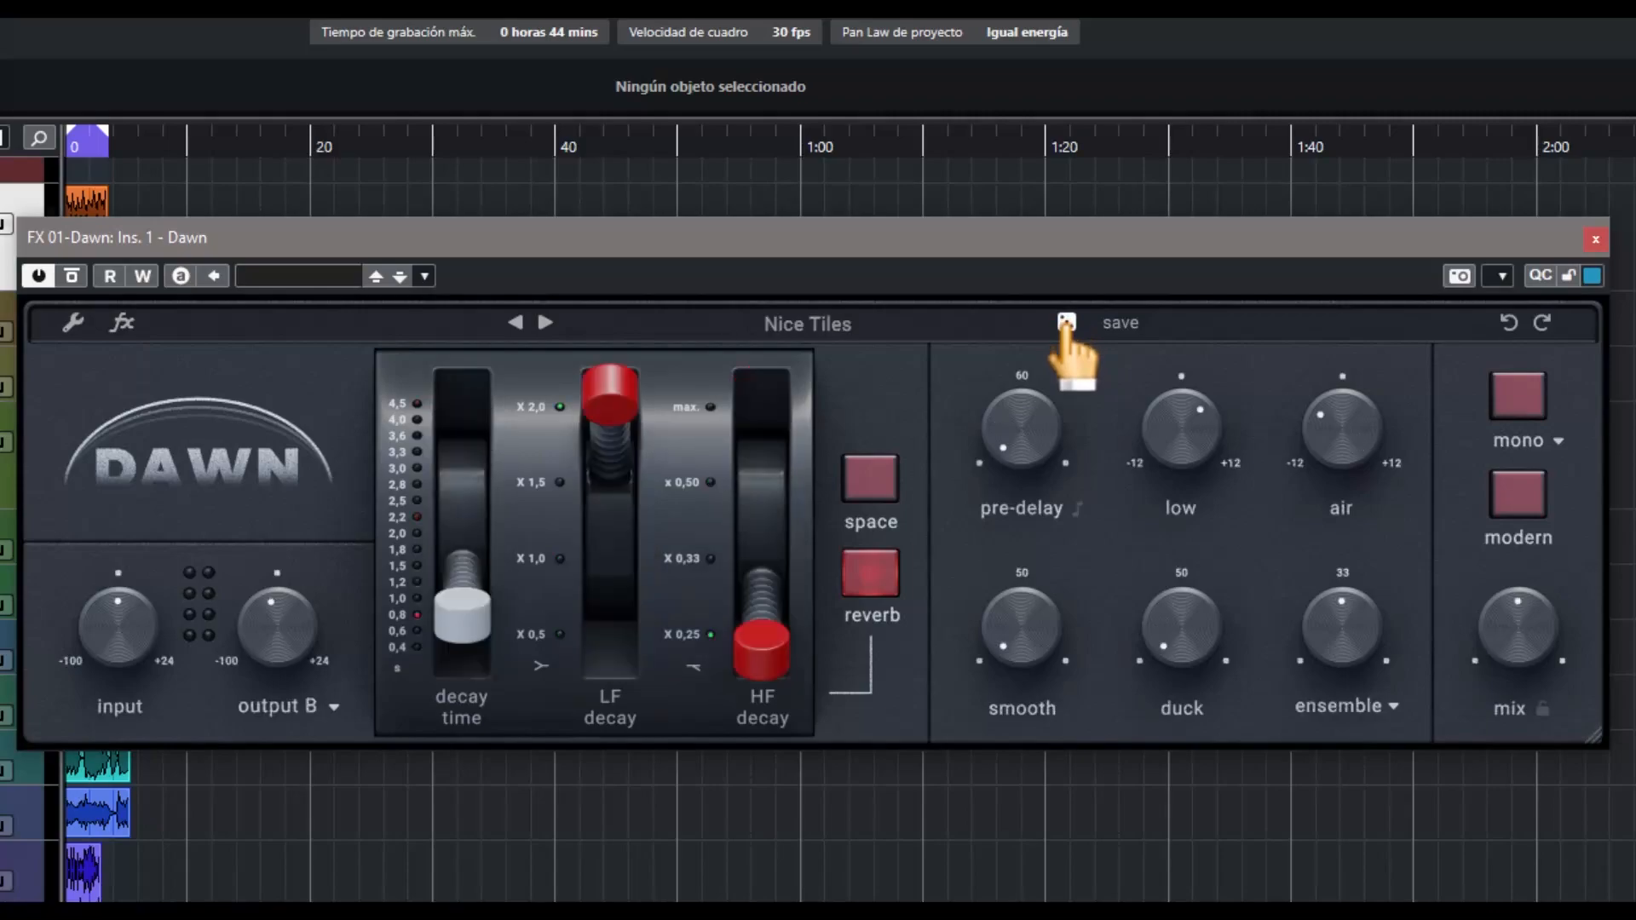
left_click(1066, 324)
left_click(1066, 324)
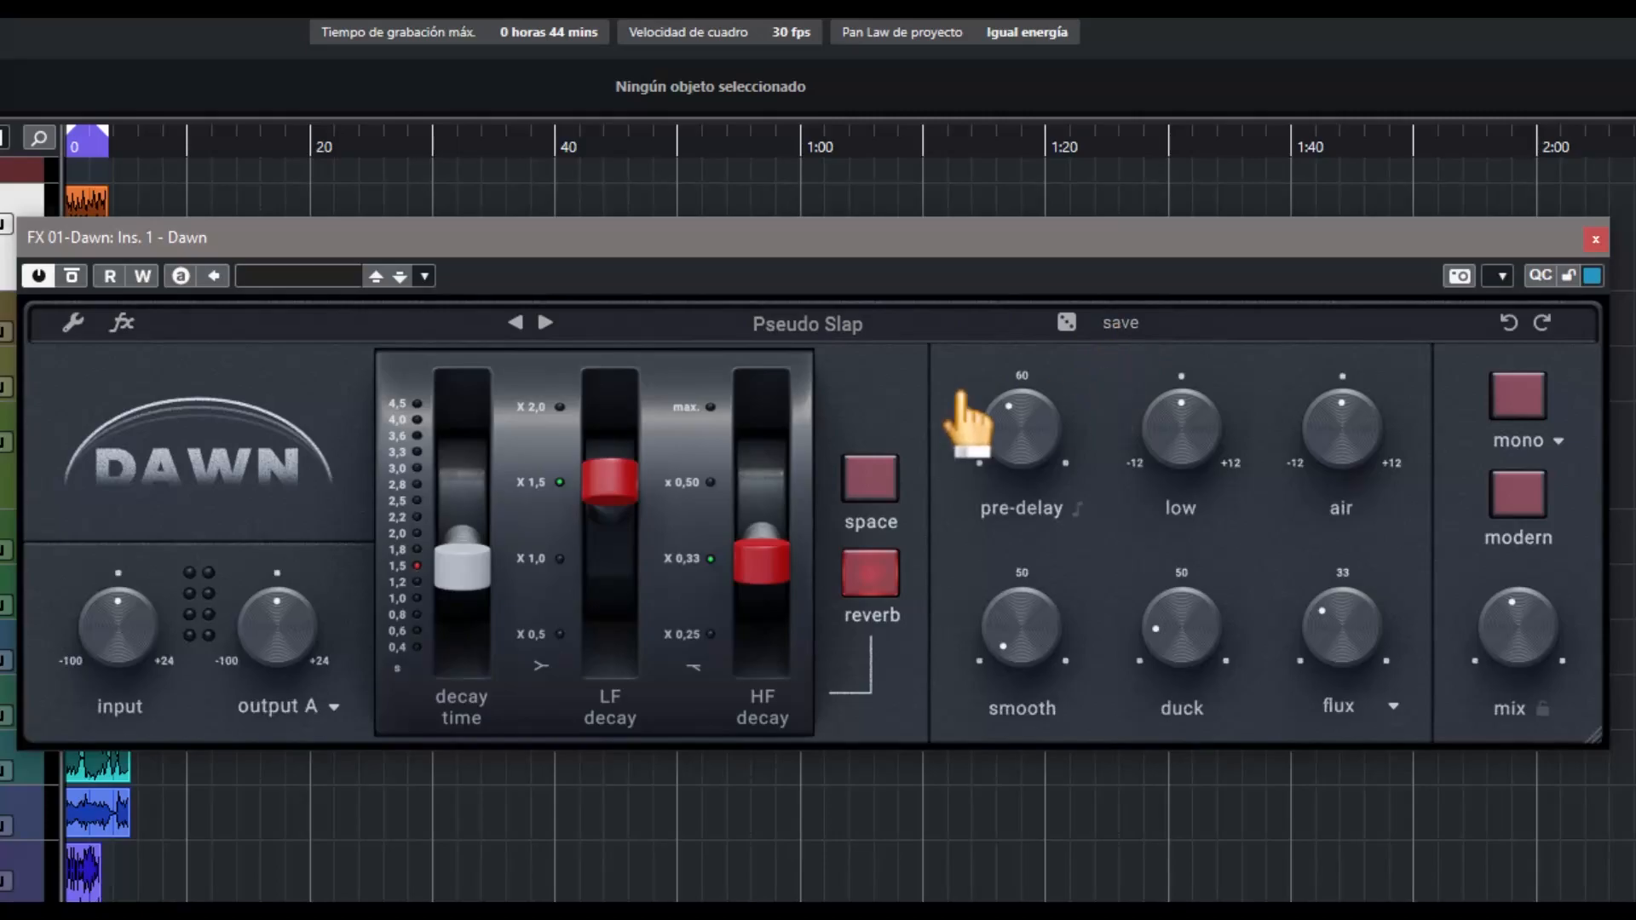
Reload the _Init preset from the preset browser and close the browser
left_click(818, 330)
scroll(882, 597, "down", 10)
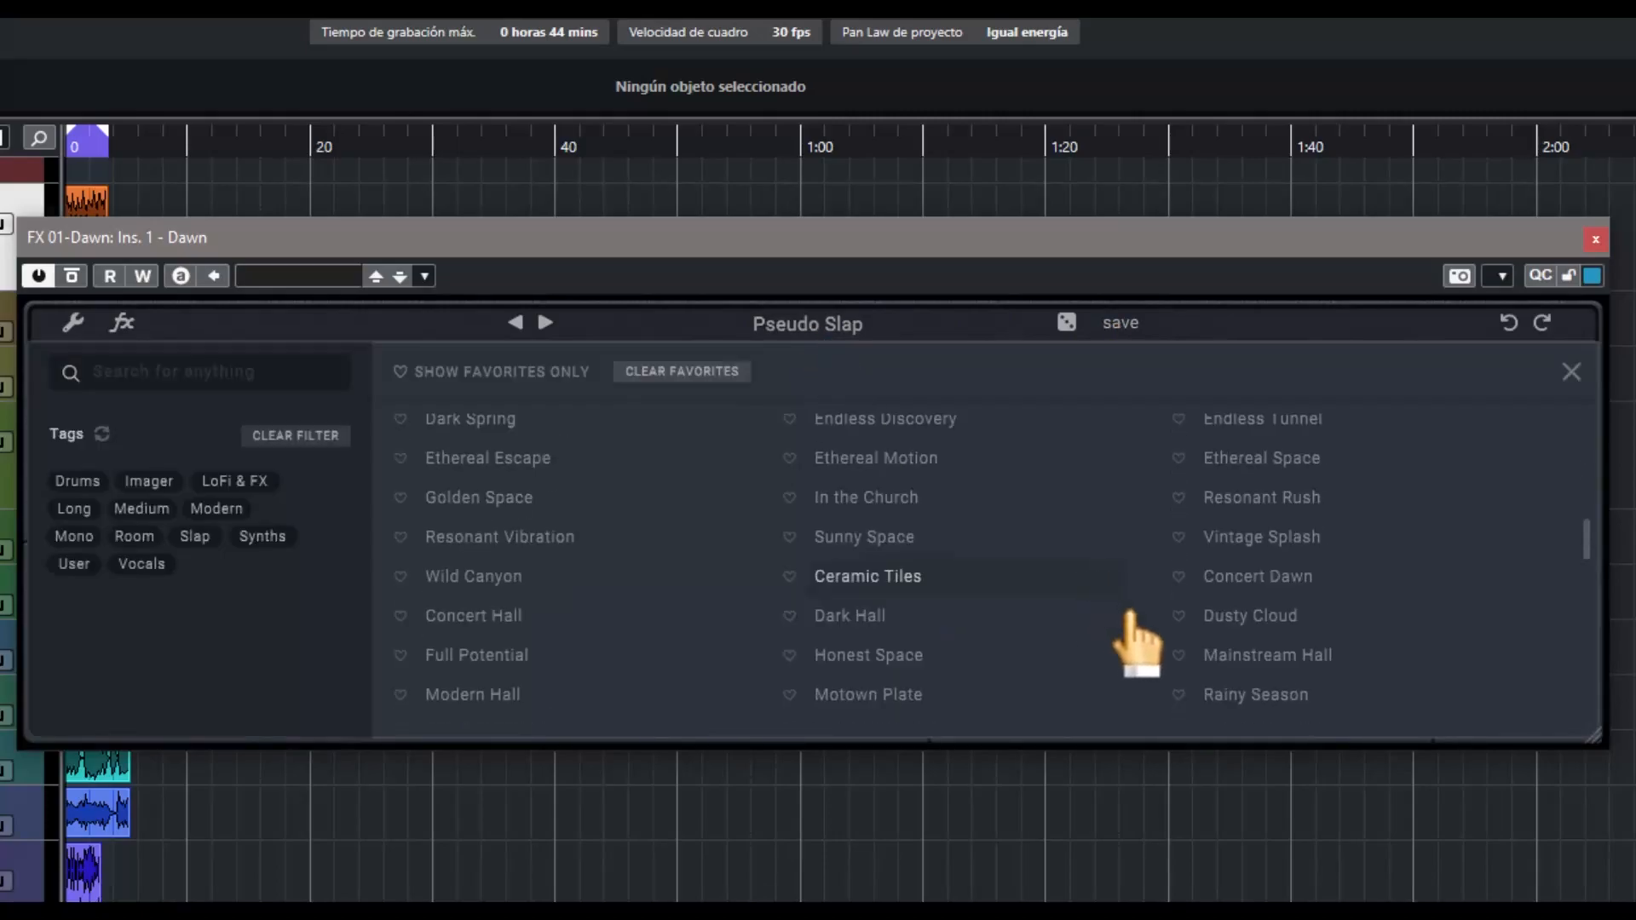
left_click(1223, 704)
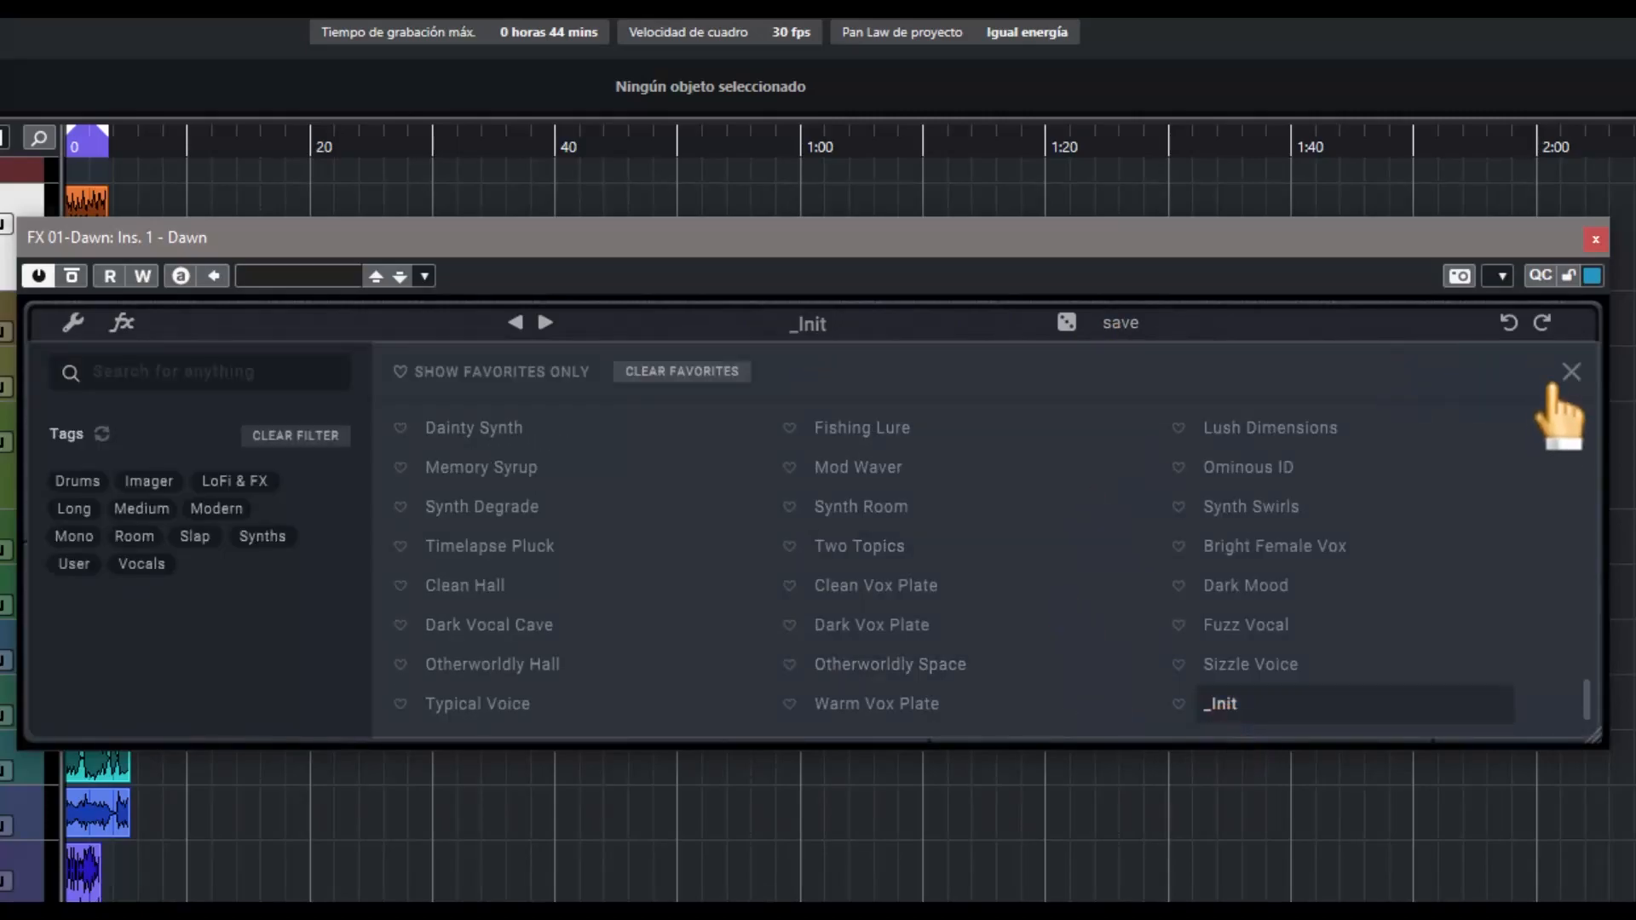
left_click(1571, 373)
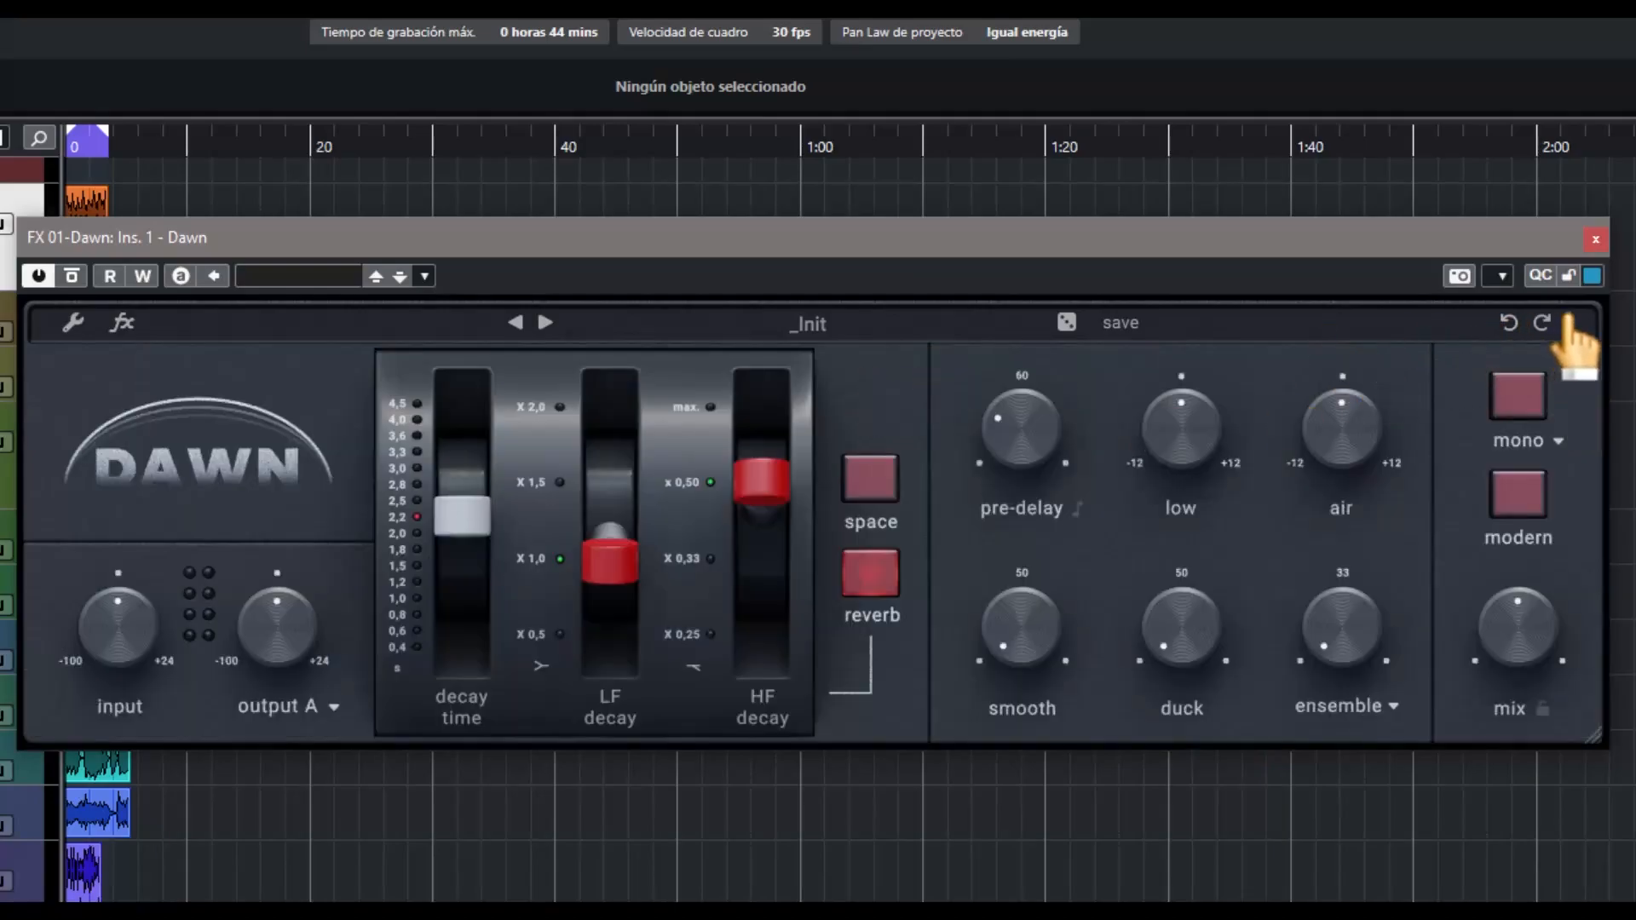
left_click_drag(1596, 739, 1630, 718)
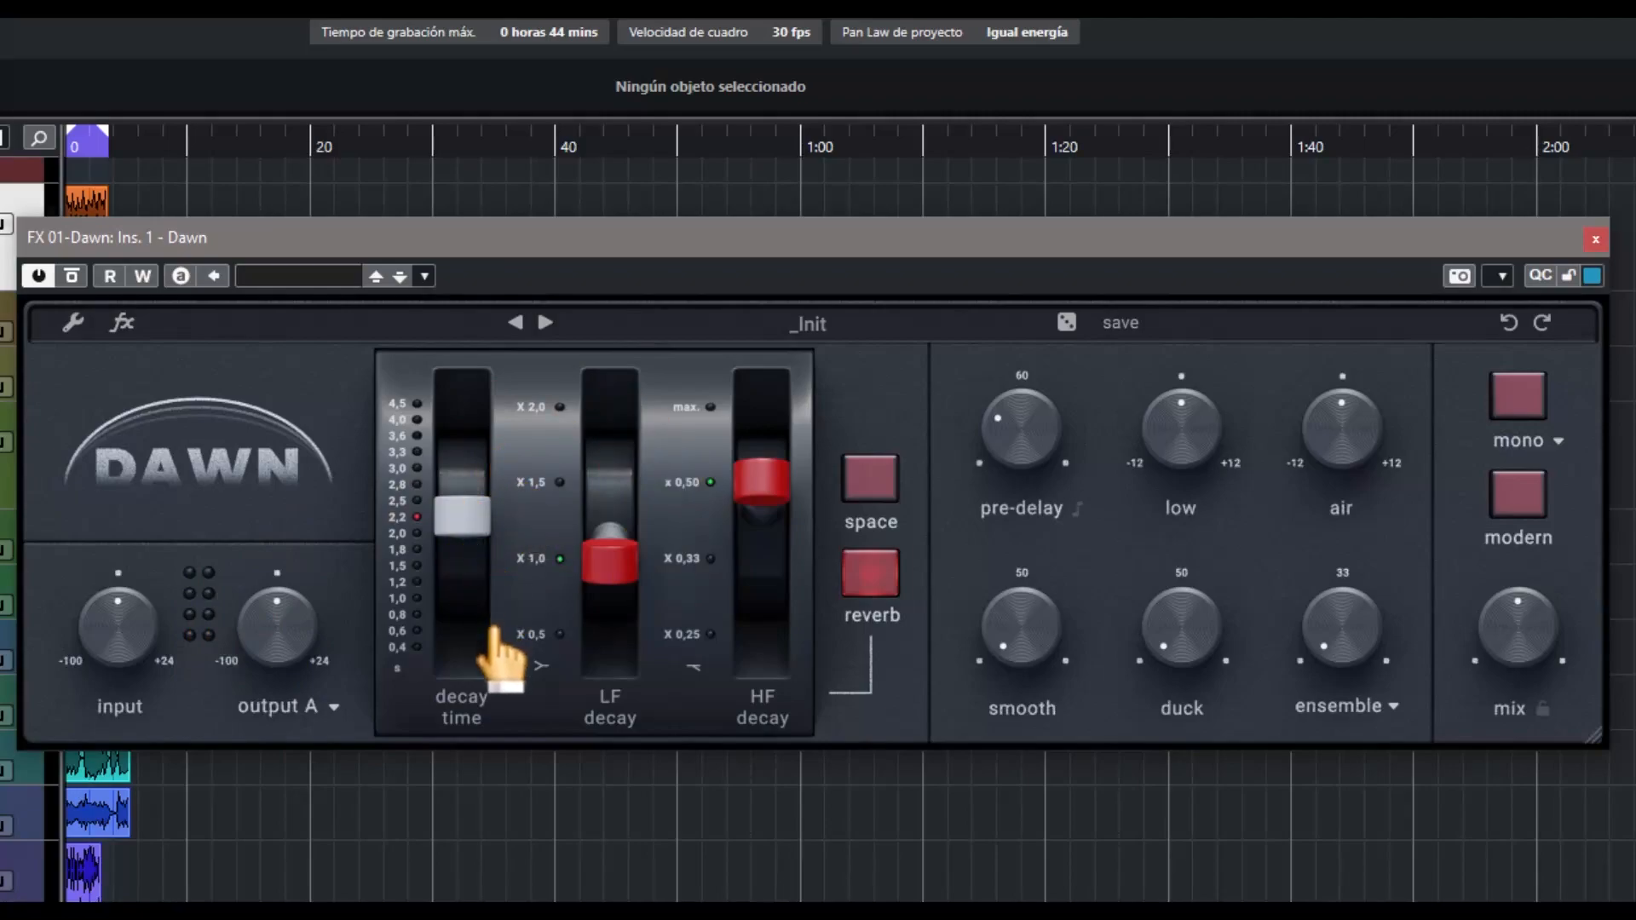
Run the decay time to its minimum of 0,4 s and maximum of 4,5 s, and leave it at 1,0 s
left_click_drag(464, 512, 474, 720)
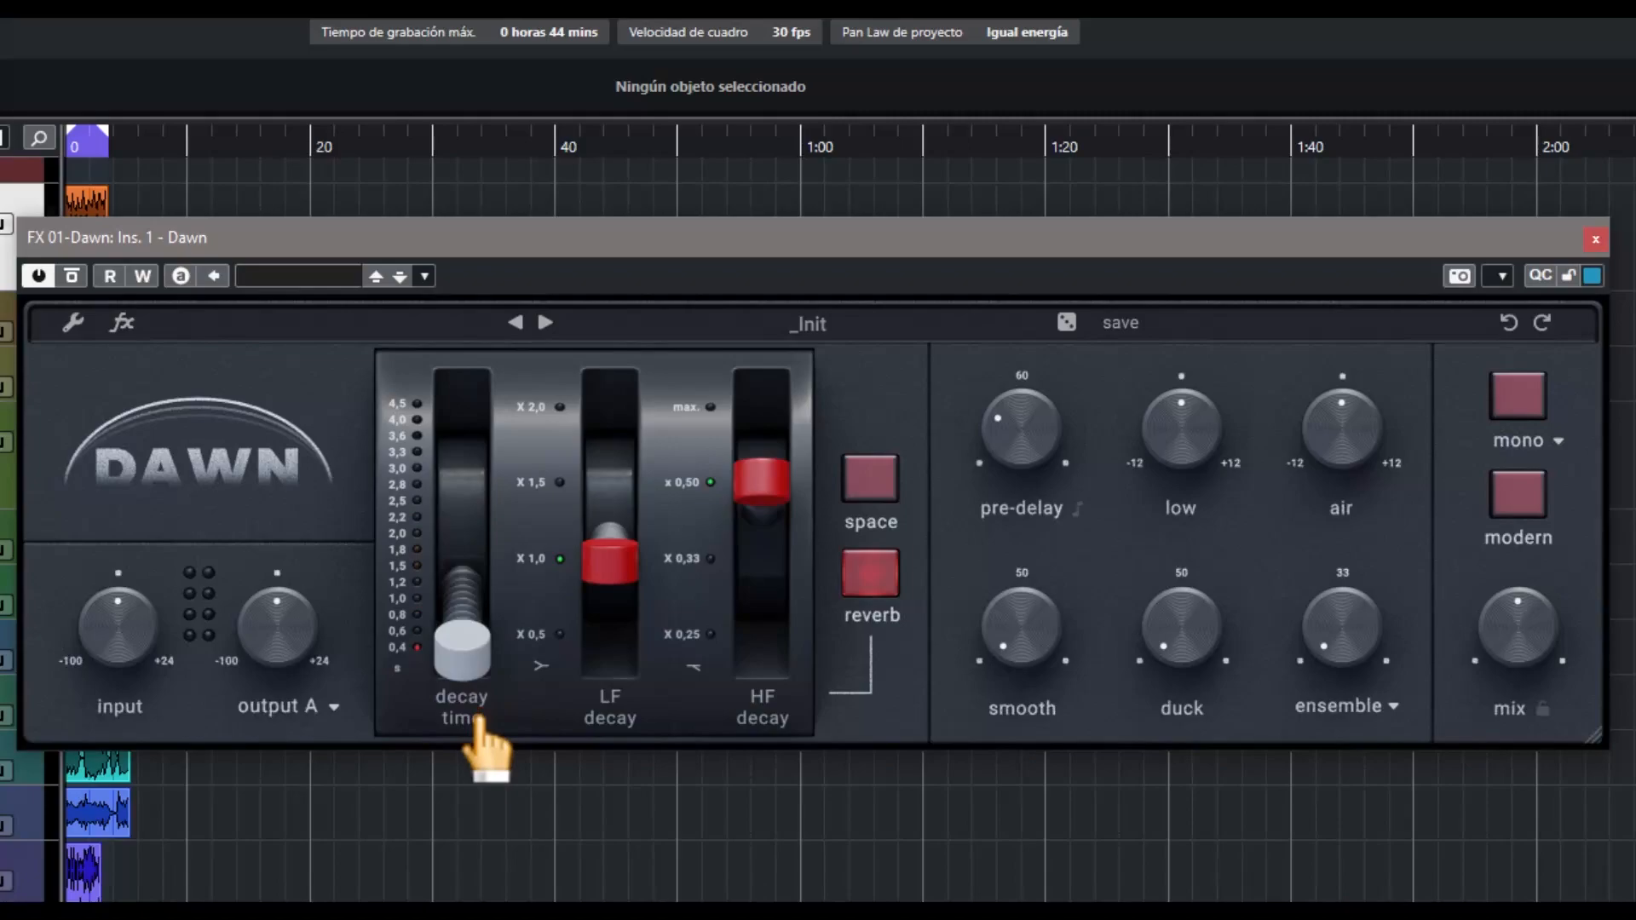
left_click_drag(473, 682, 480, 396)
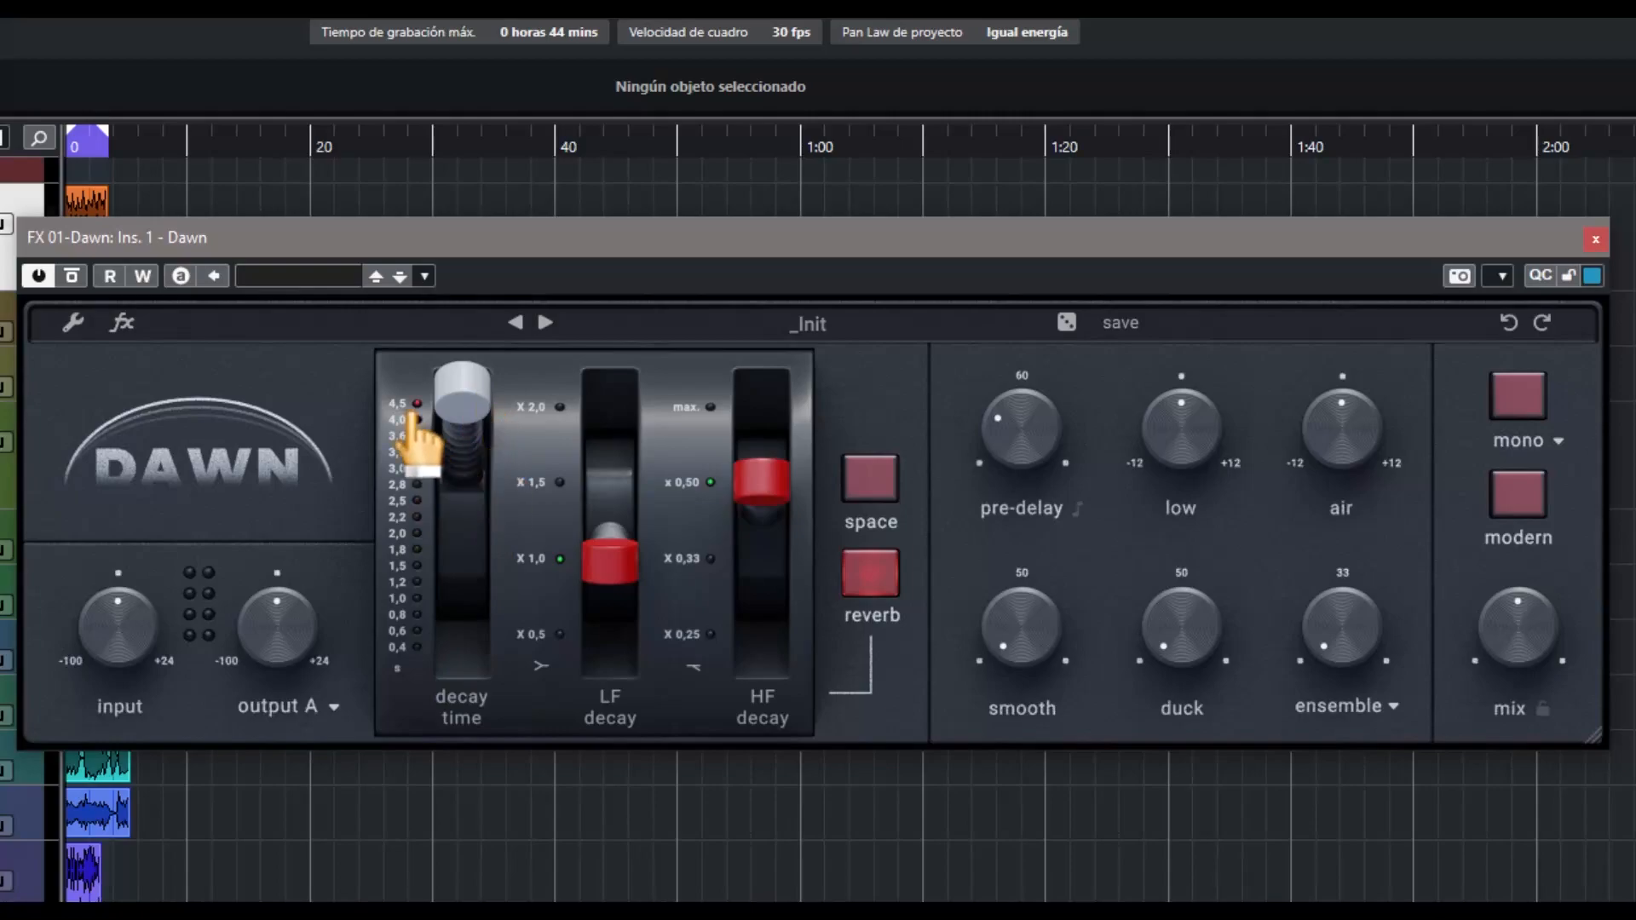
left_click_drag(465, 412, 465, 609)
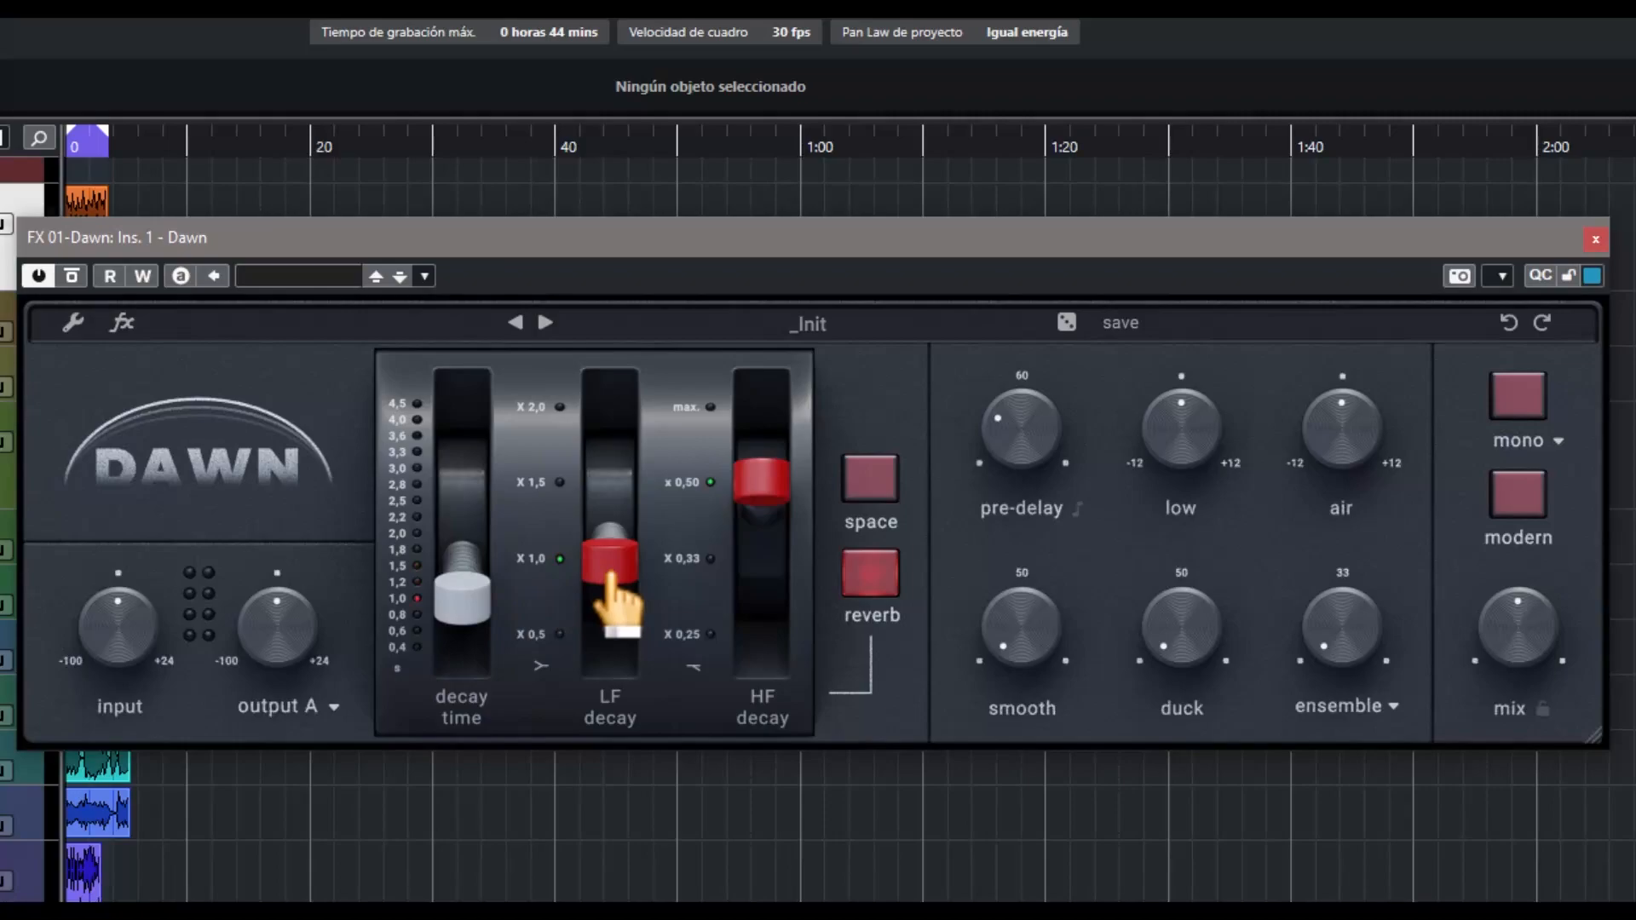
Try the LF decay multiplier at x 2,0 and x 1,5, and leave it at x 0,5
left_click_drag(610, 575, 637, 375)
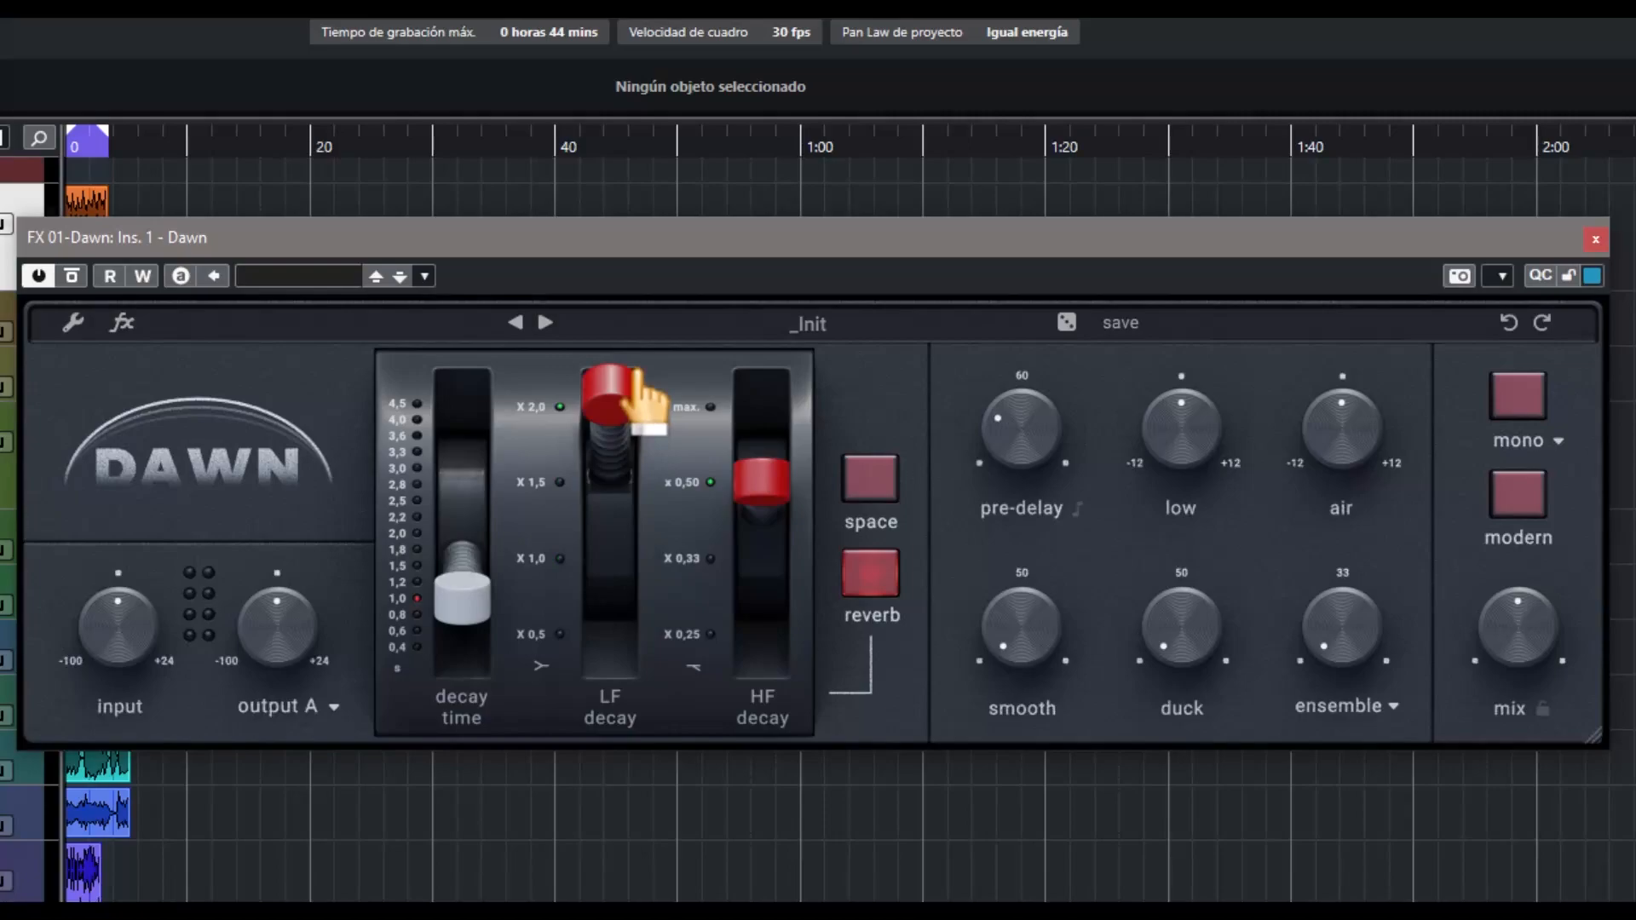
left_click_drag(641, 397, 651, 512)
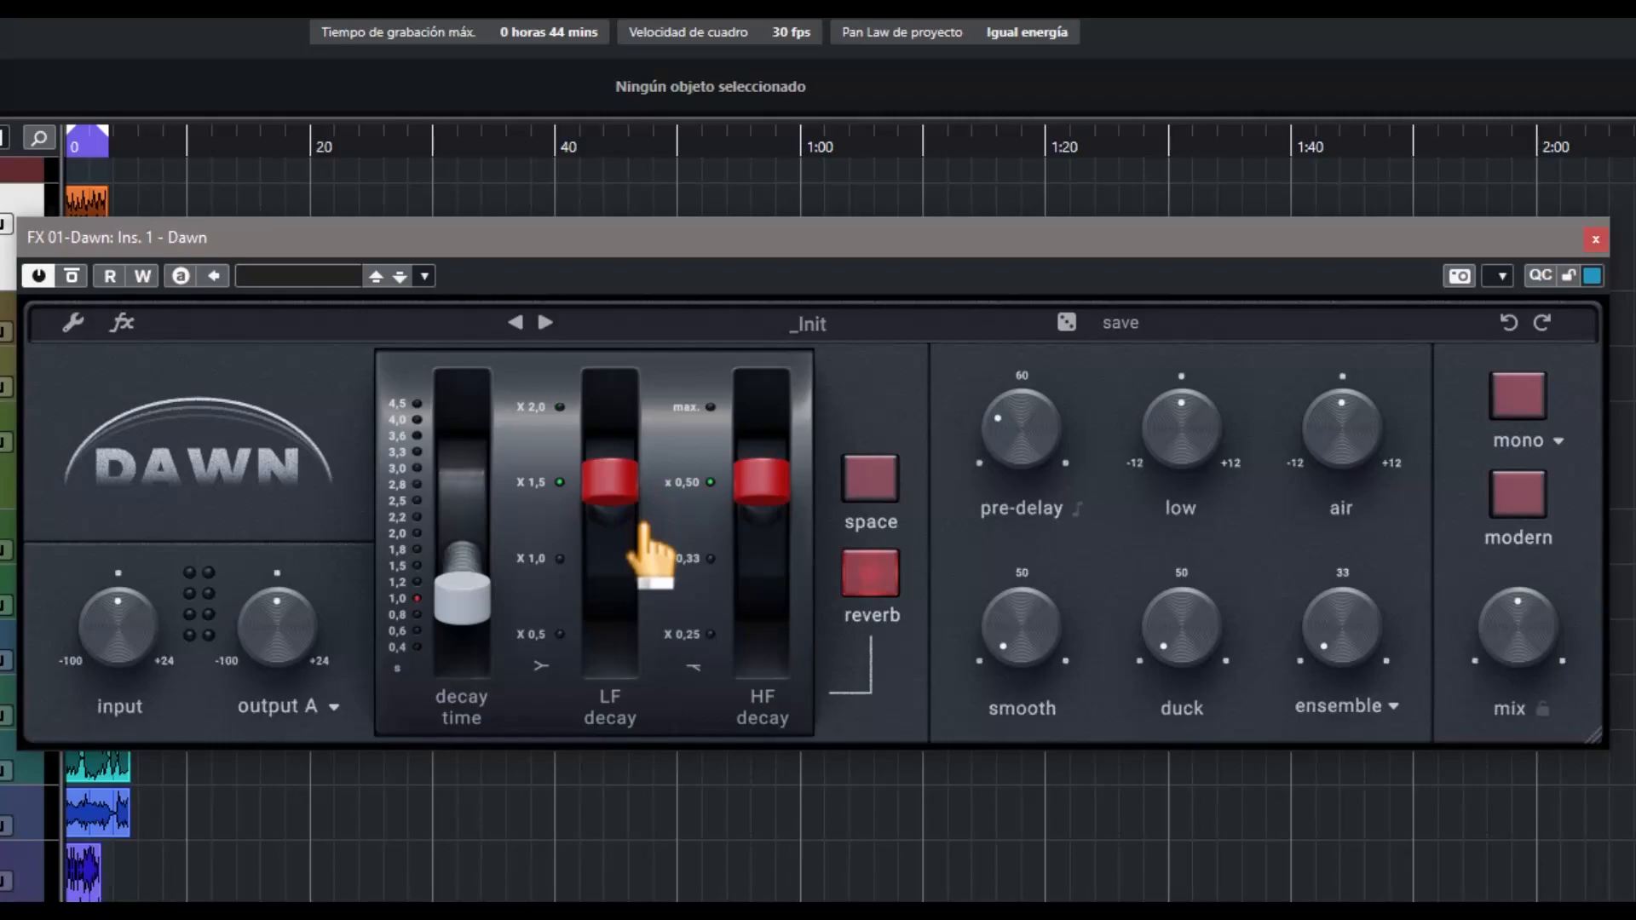
left_click_drag(645, 524, 627, 660)
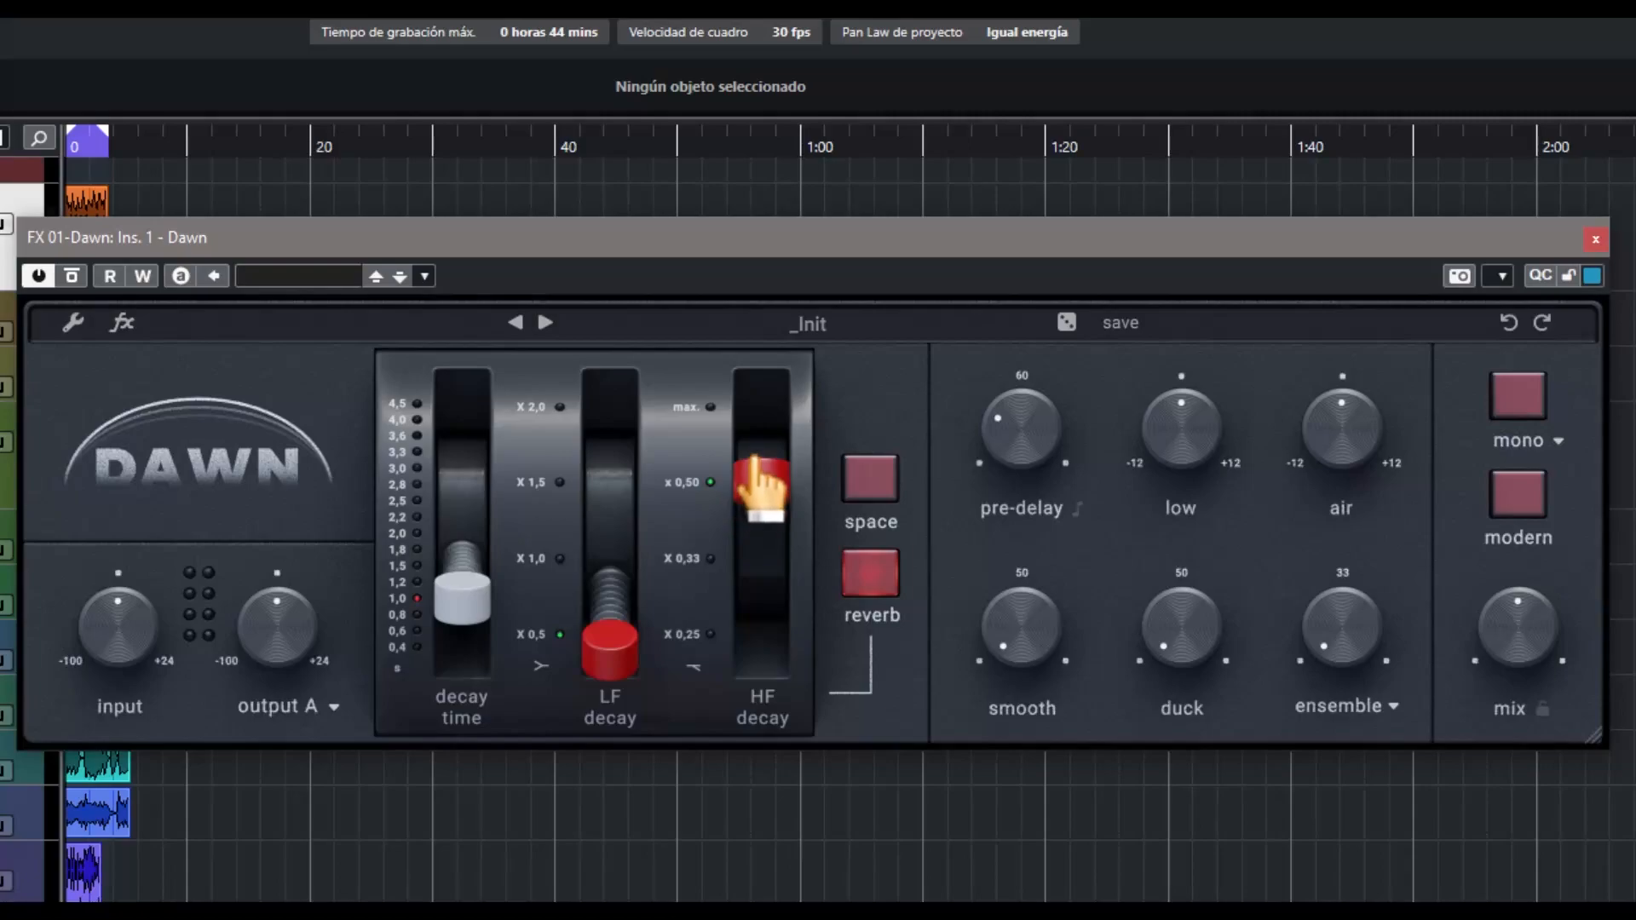
Try the HF decay at max. and x 0,25, and leave it at x 0,33
left_click_drag(755, 450, 761, 377)
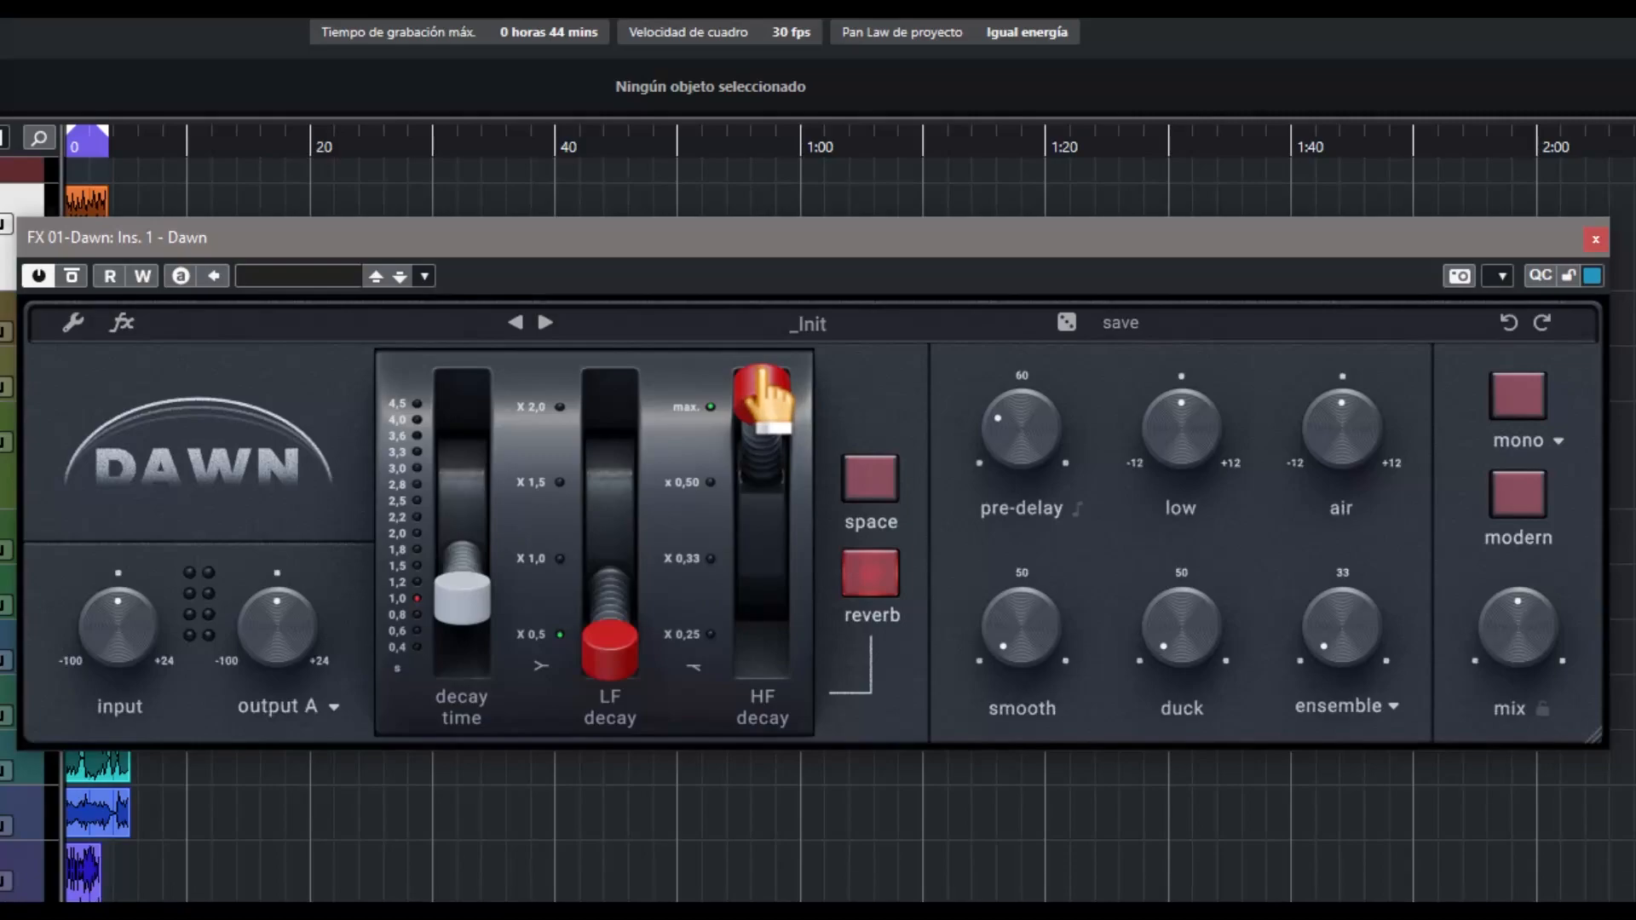
left_click_drag(763, 382, 756, 682)
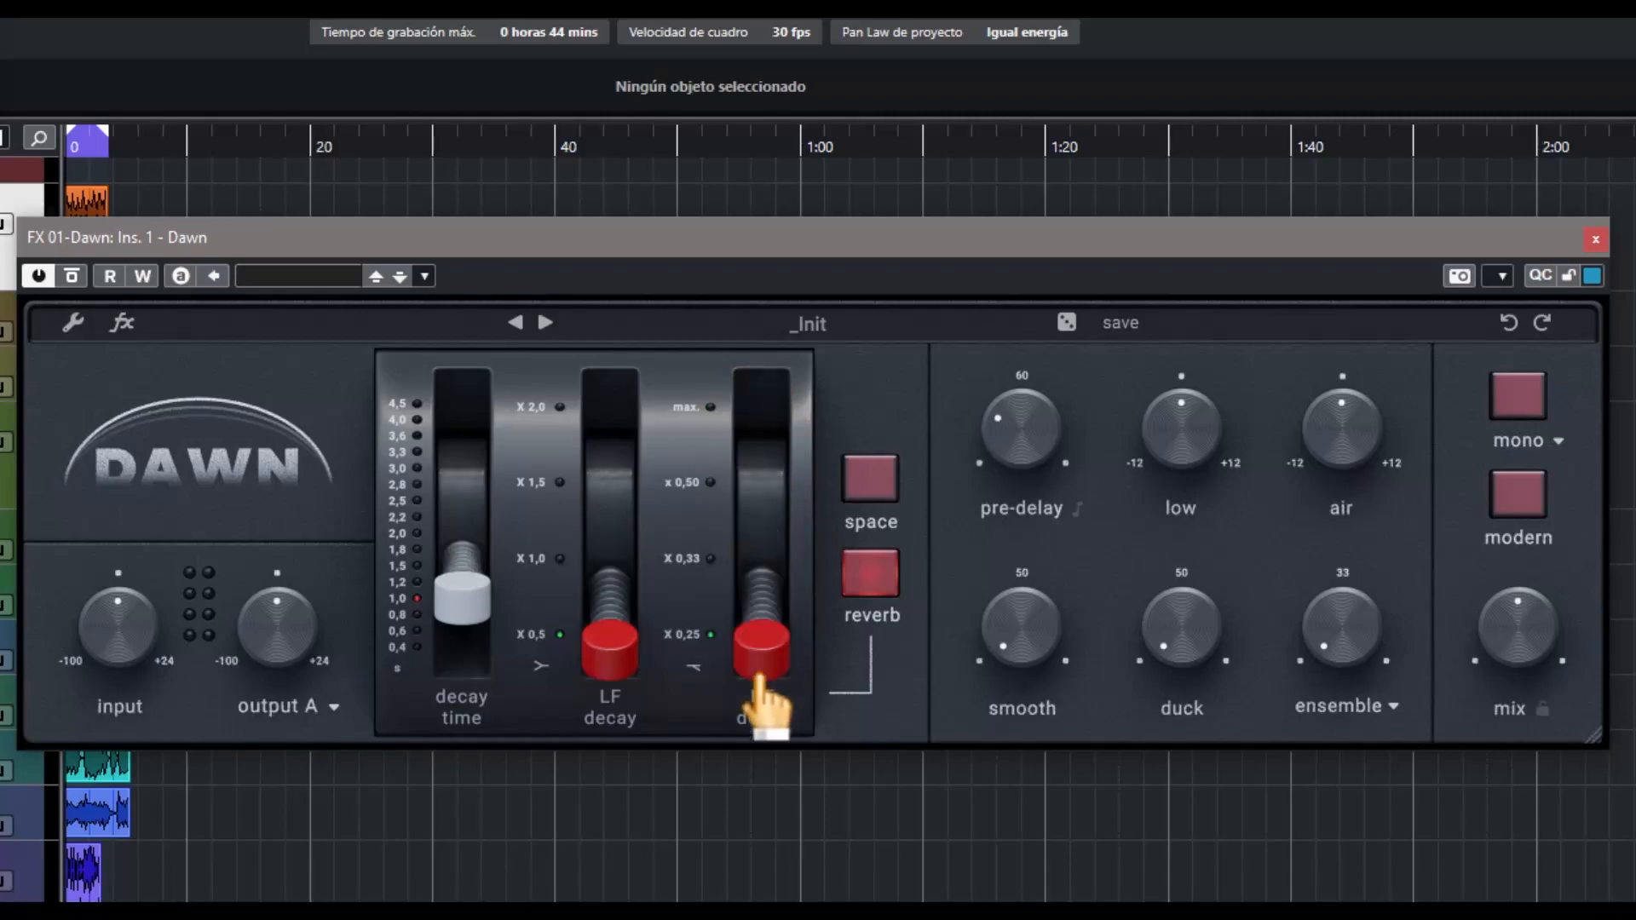
left_click_drag(759, 676, 761, 656)
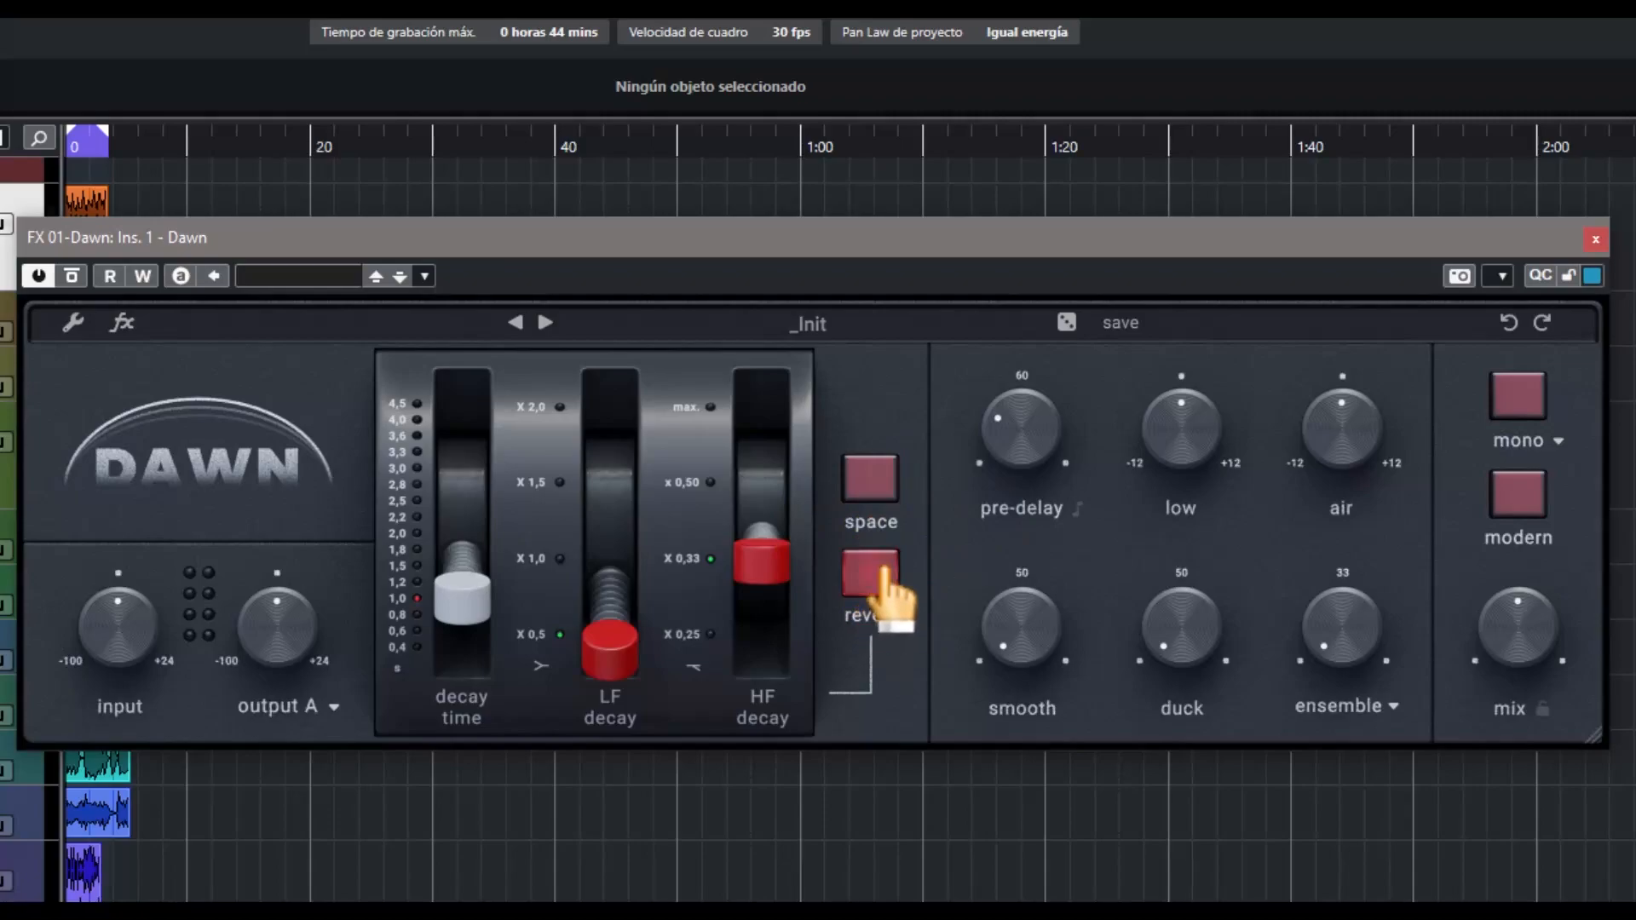
Switch from reverb to space mode and set a tempo-synced pre-delay just past the middle of its range
left_click(865, 490)
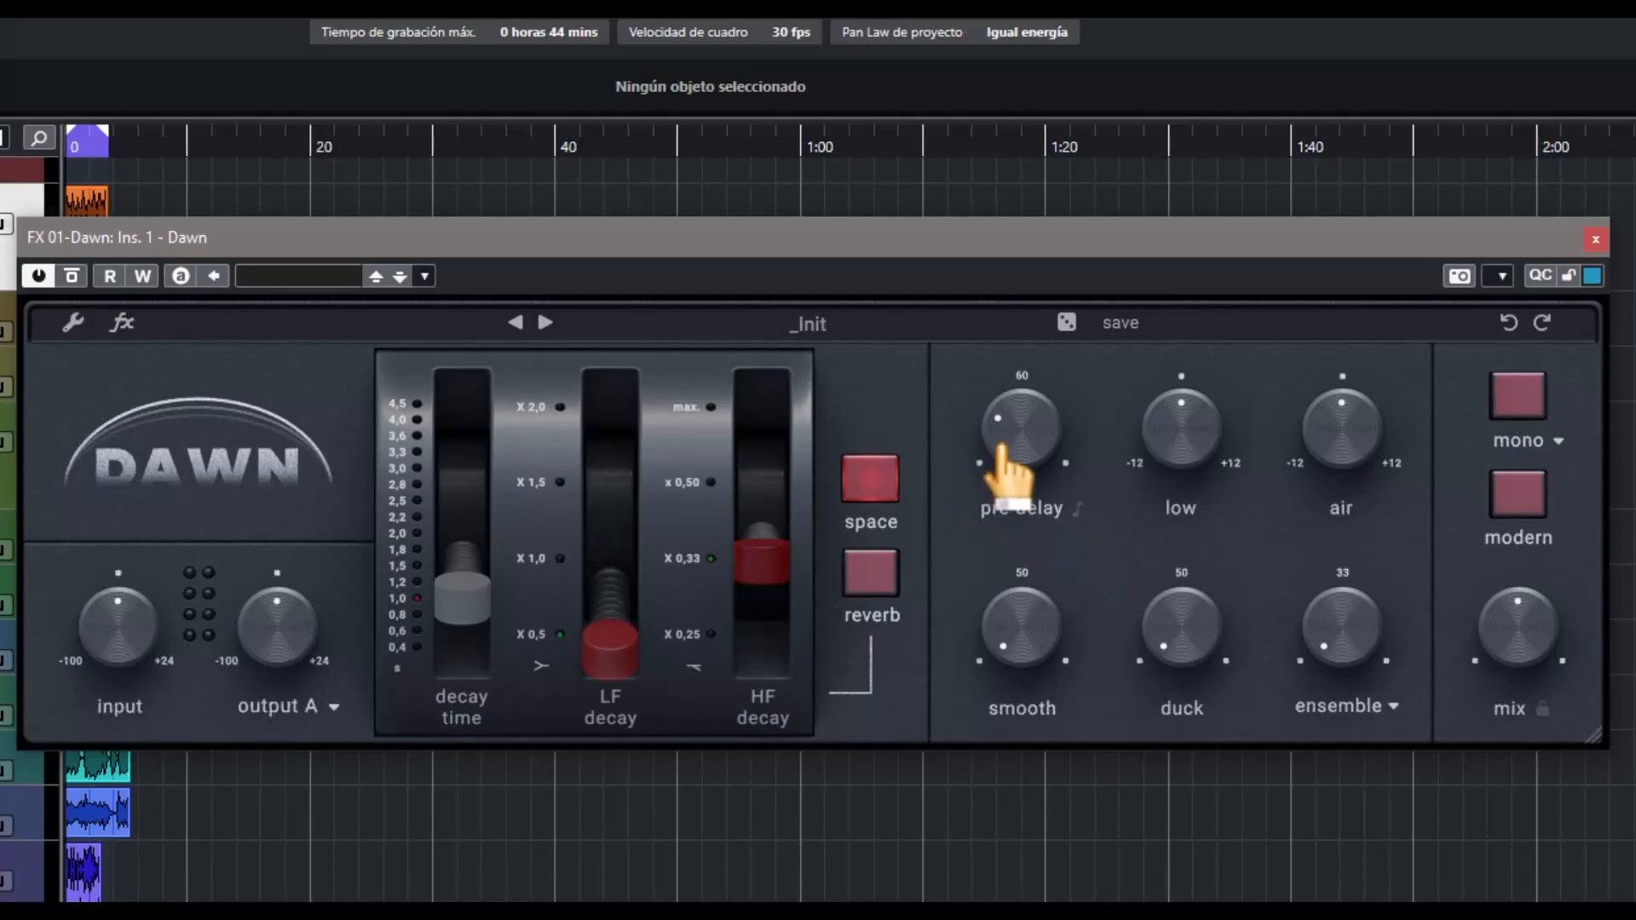
left_click_drag(1008, 457, 1075, 160)
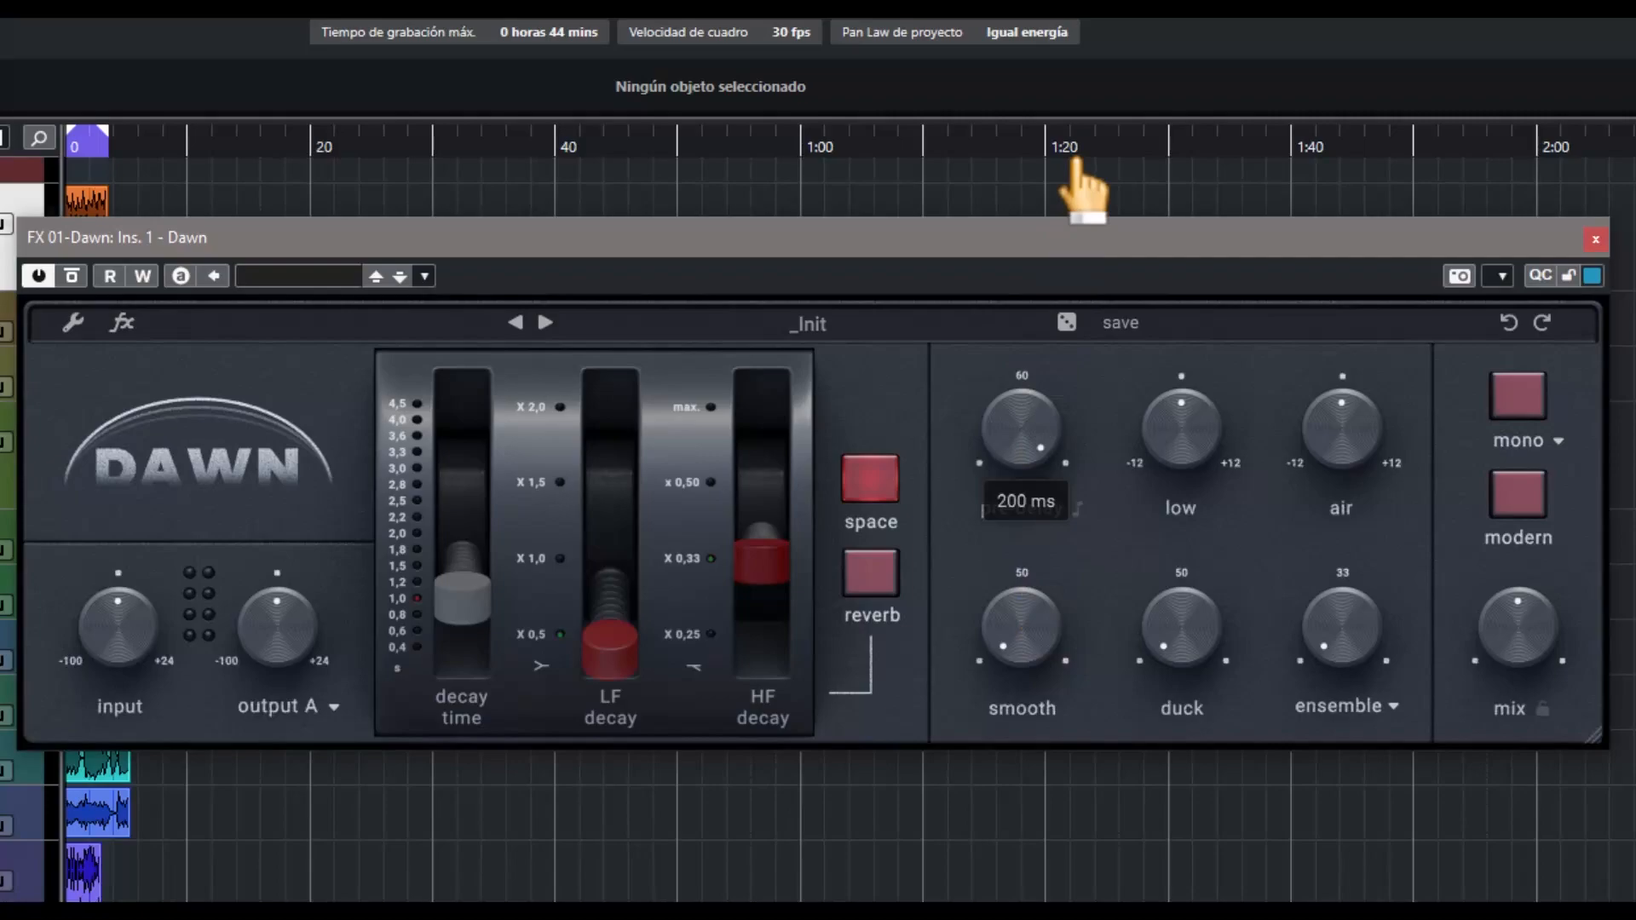
left_click_drag(1082, 192, 1081, 445)
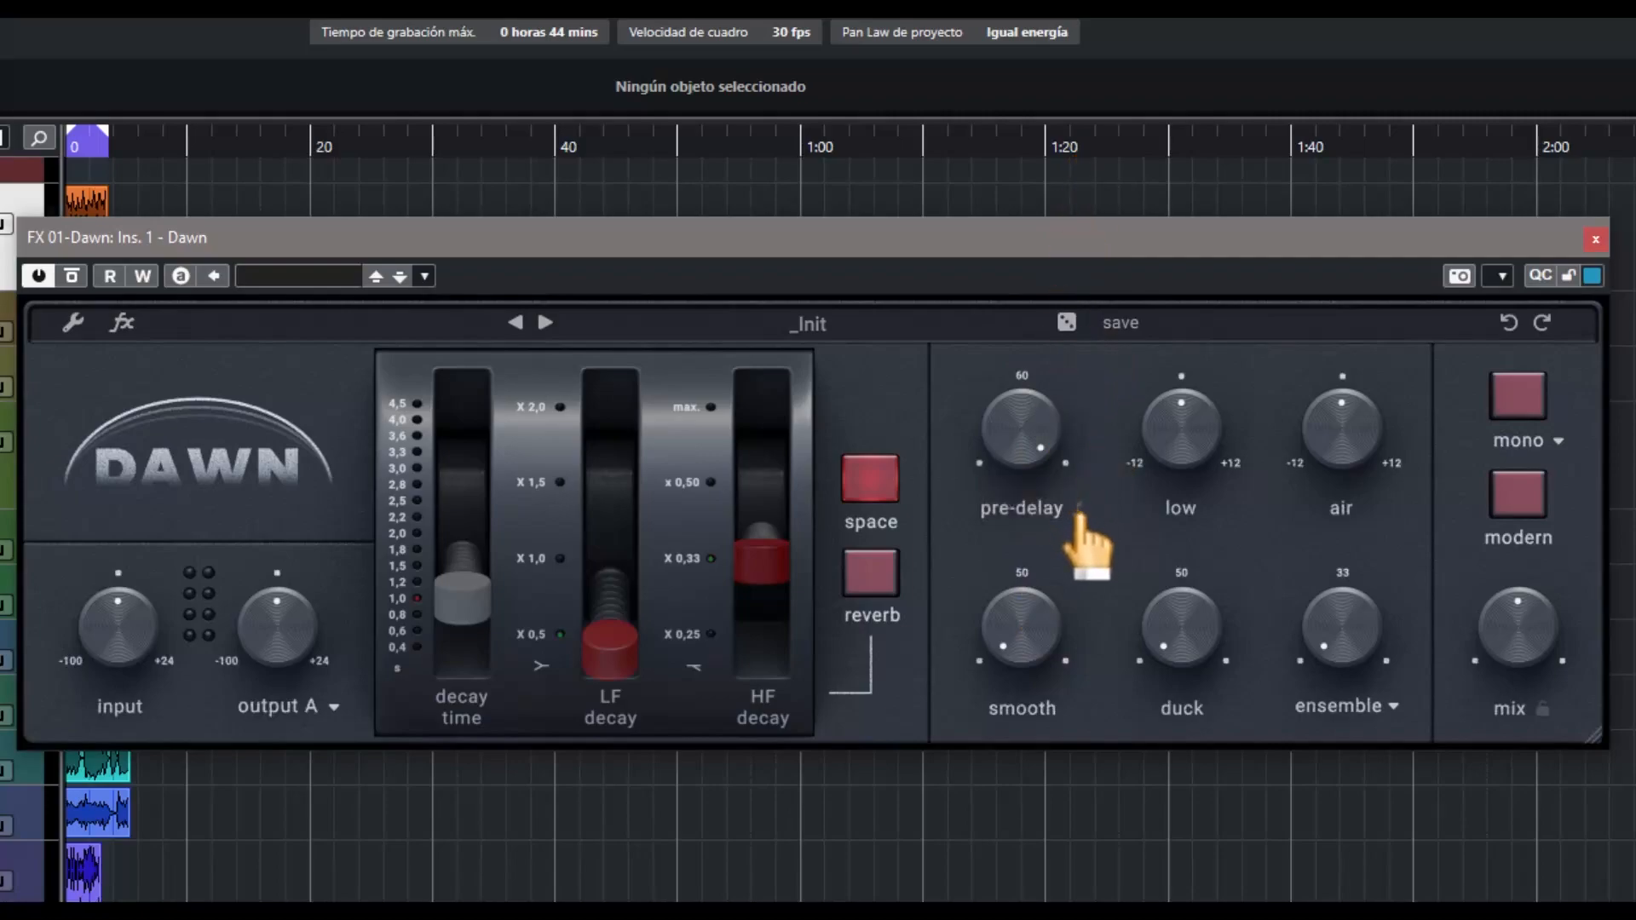
mouse_move(1031, 421)
left_mouse_down()
mouse_move(1020, 536)
mouse_move(1011, 402)
left_mouse_up()
Raise the low control to its +12 maximum and the air control slightly above centre
left_click_drag(1184, 443, 1198, 289)
mouse_move(1344, 460)
left_mouse_down()
mouse_move(1296, 687)
mouse_move(1355, 322)
mouse_move(1375, 396)
mouse_move(1342, 470)
left_mouse_up()
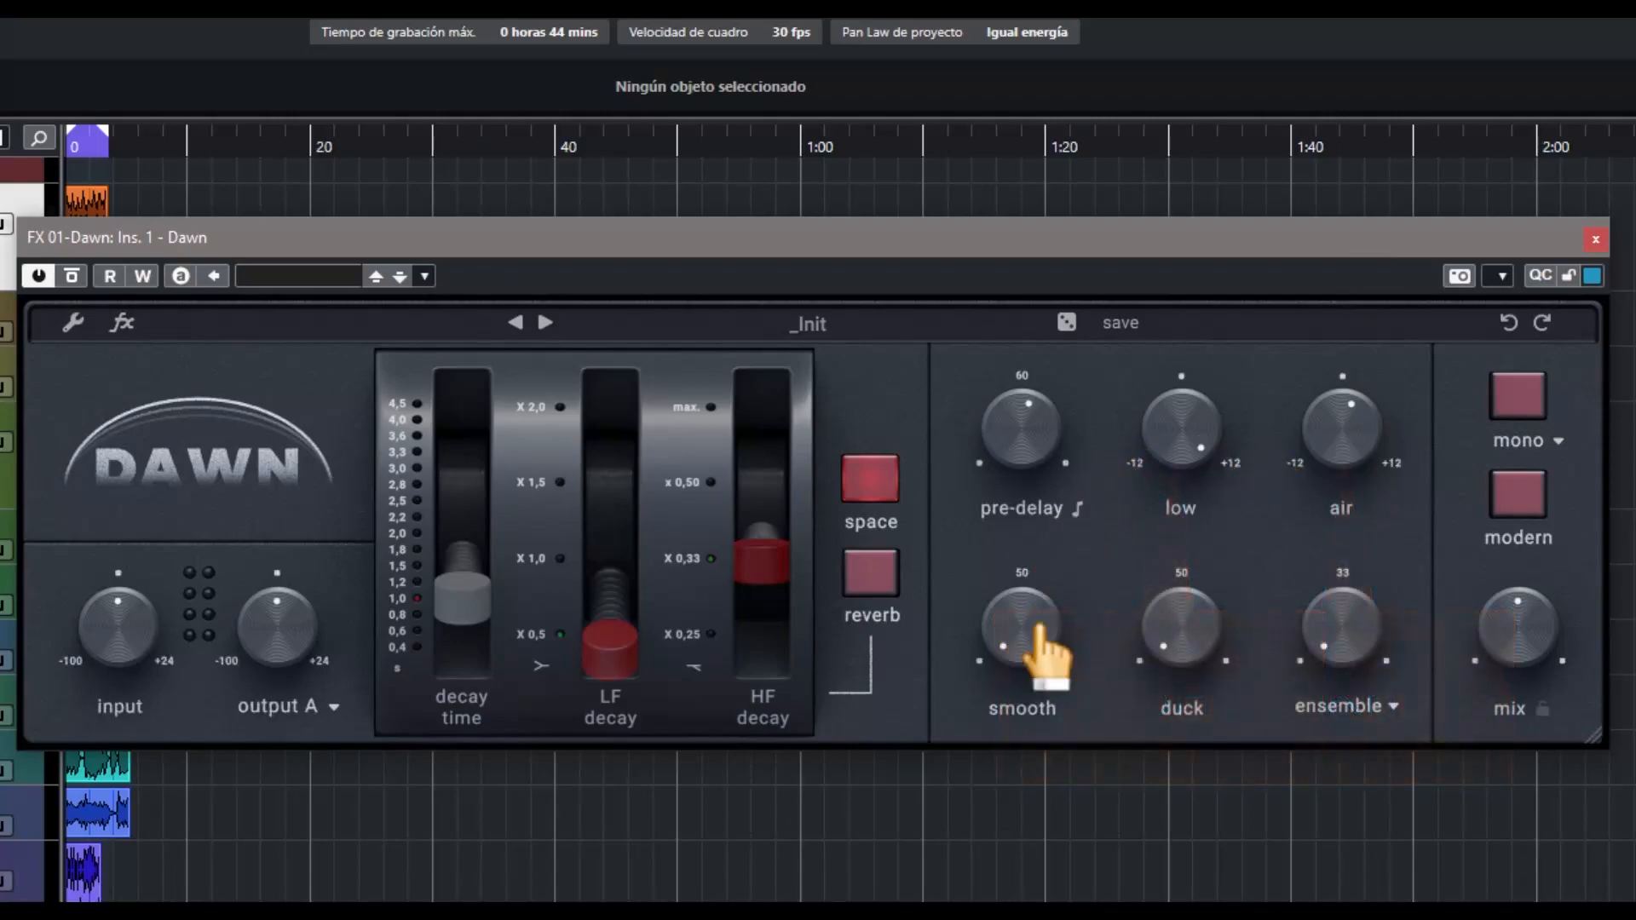
Raise the smooth amount to just below 50
left_click_drag(1034, 635, 1038, 588)
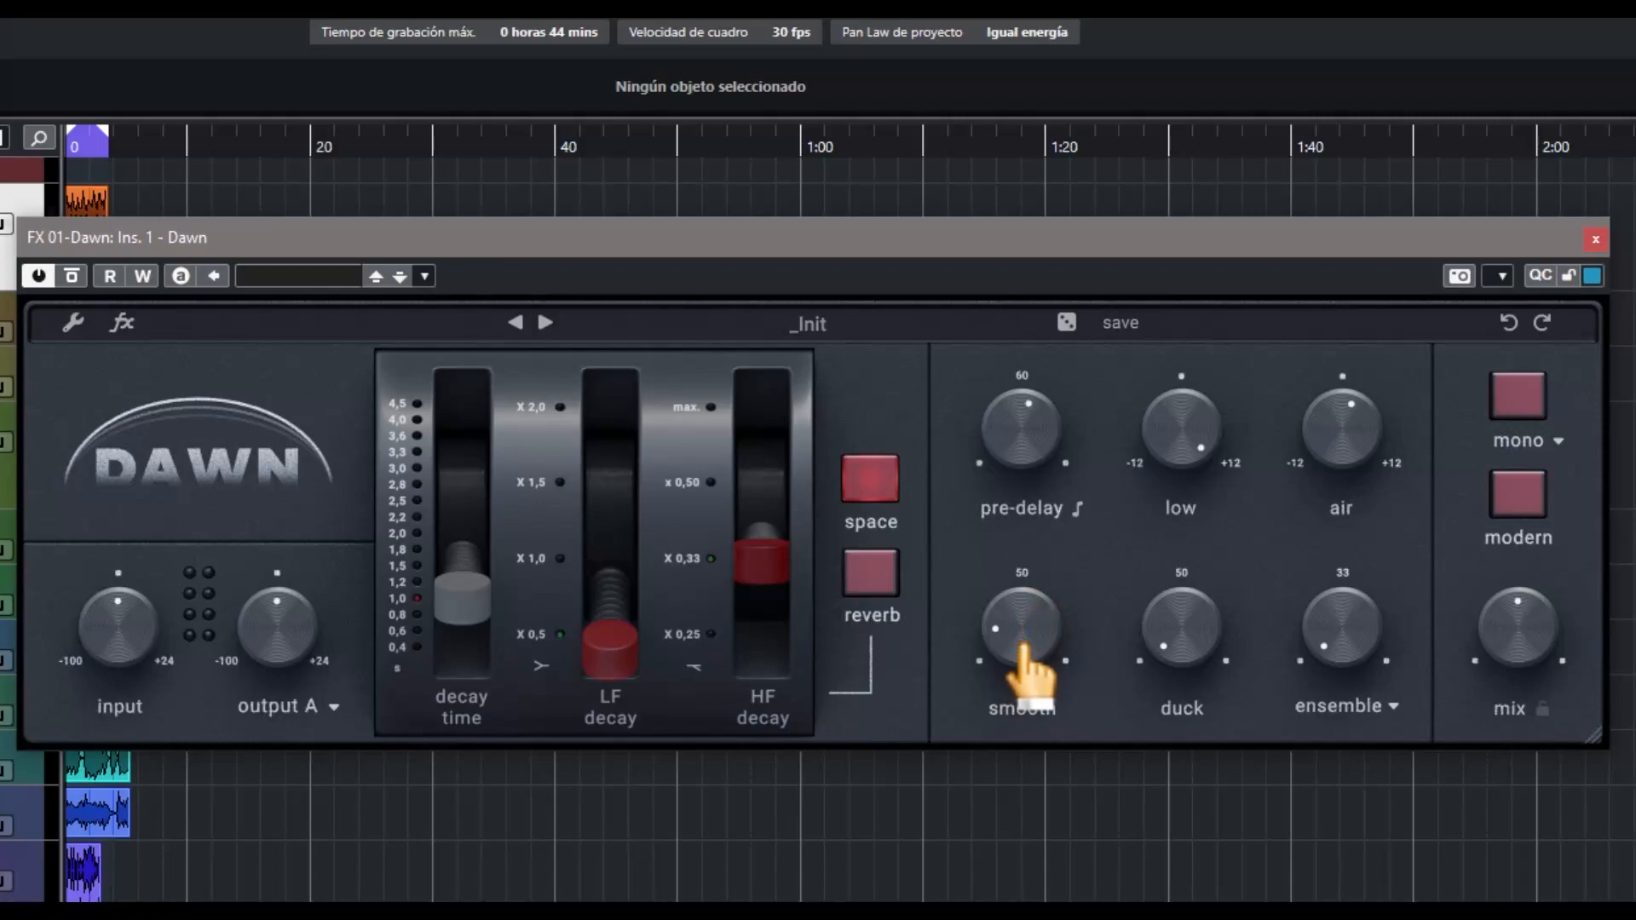
left_click_drag(1023, 646, 1020, 579)
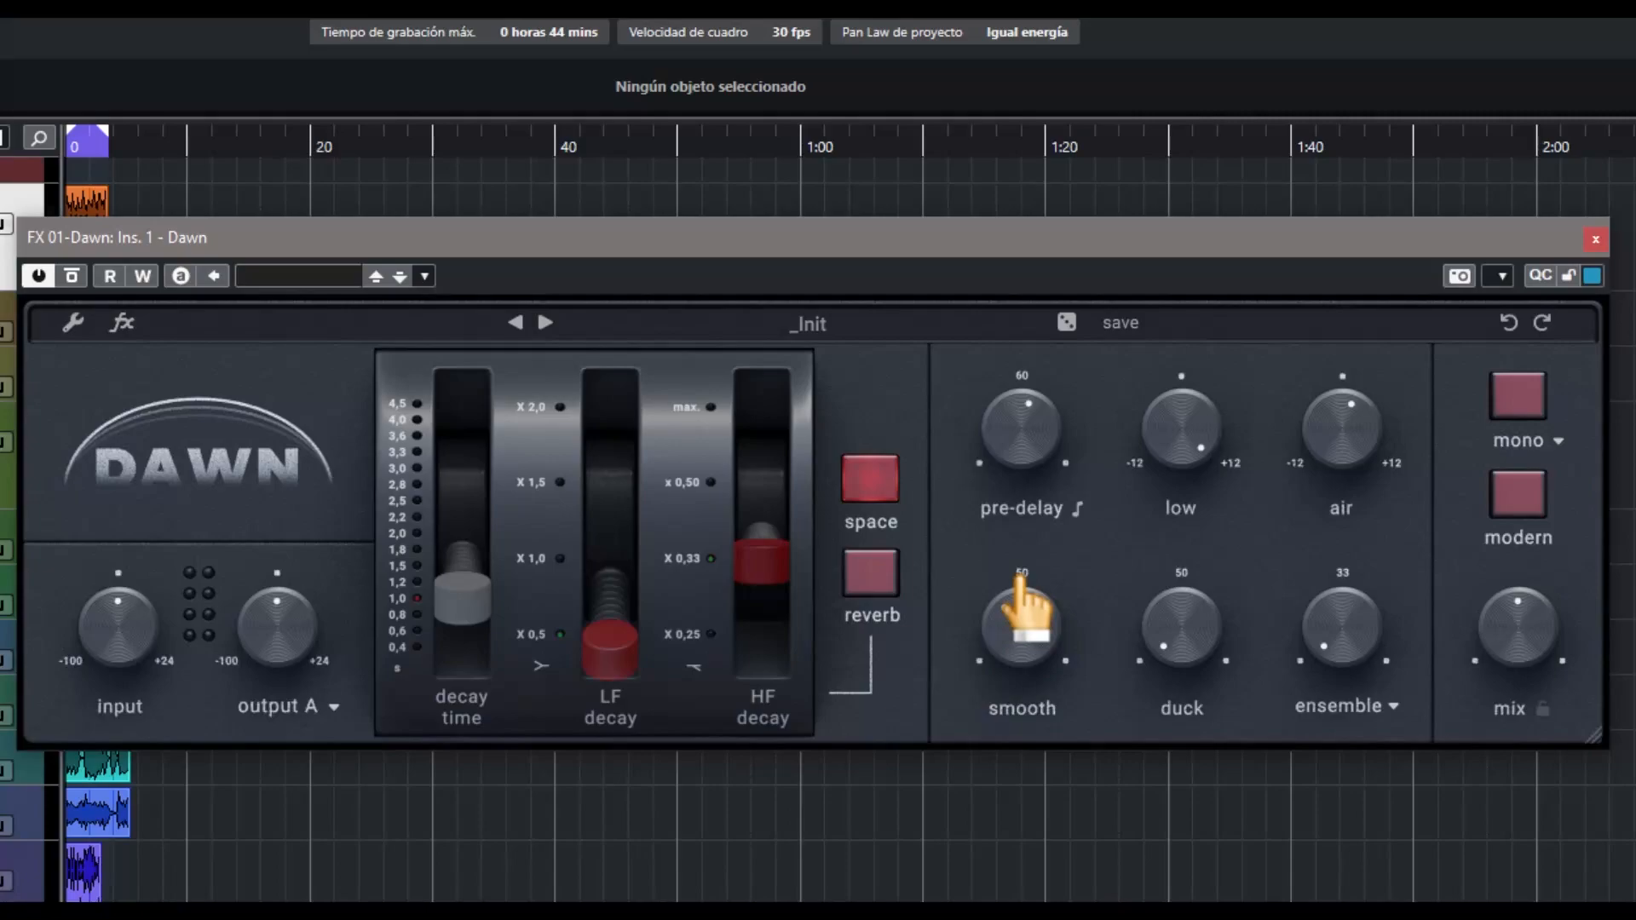
left_click_drag(1020, 581, 1026, 588)
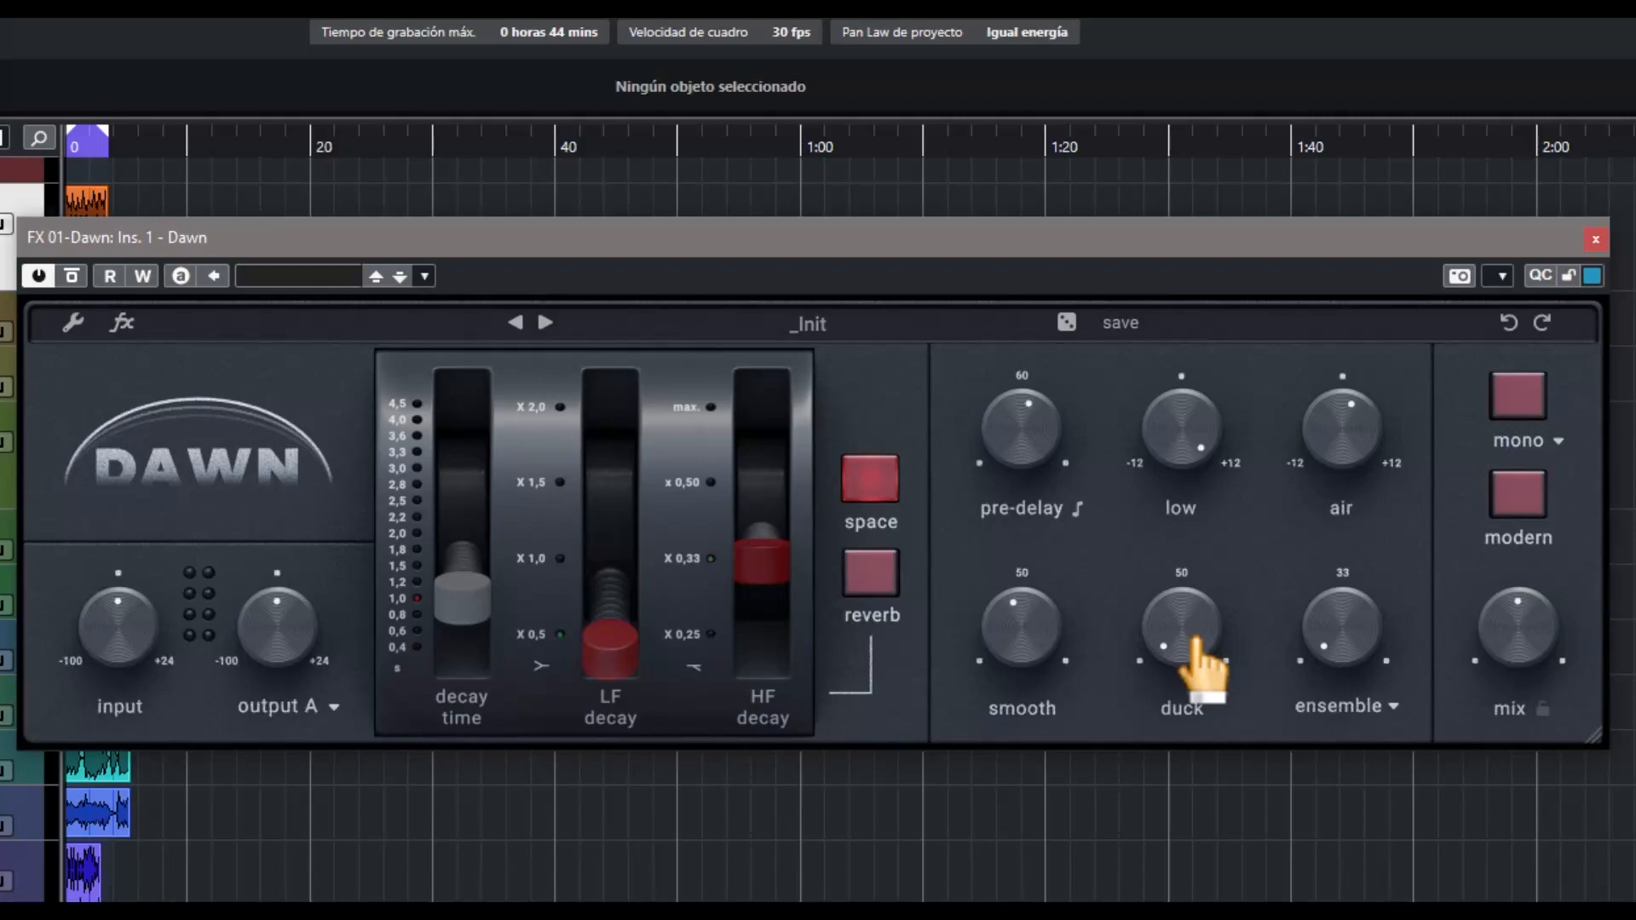
Set the duck amount to 21 % and check the duck release settings on the effects page
left_click_drag(1172, 644, 1176, 572)
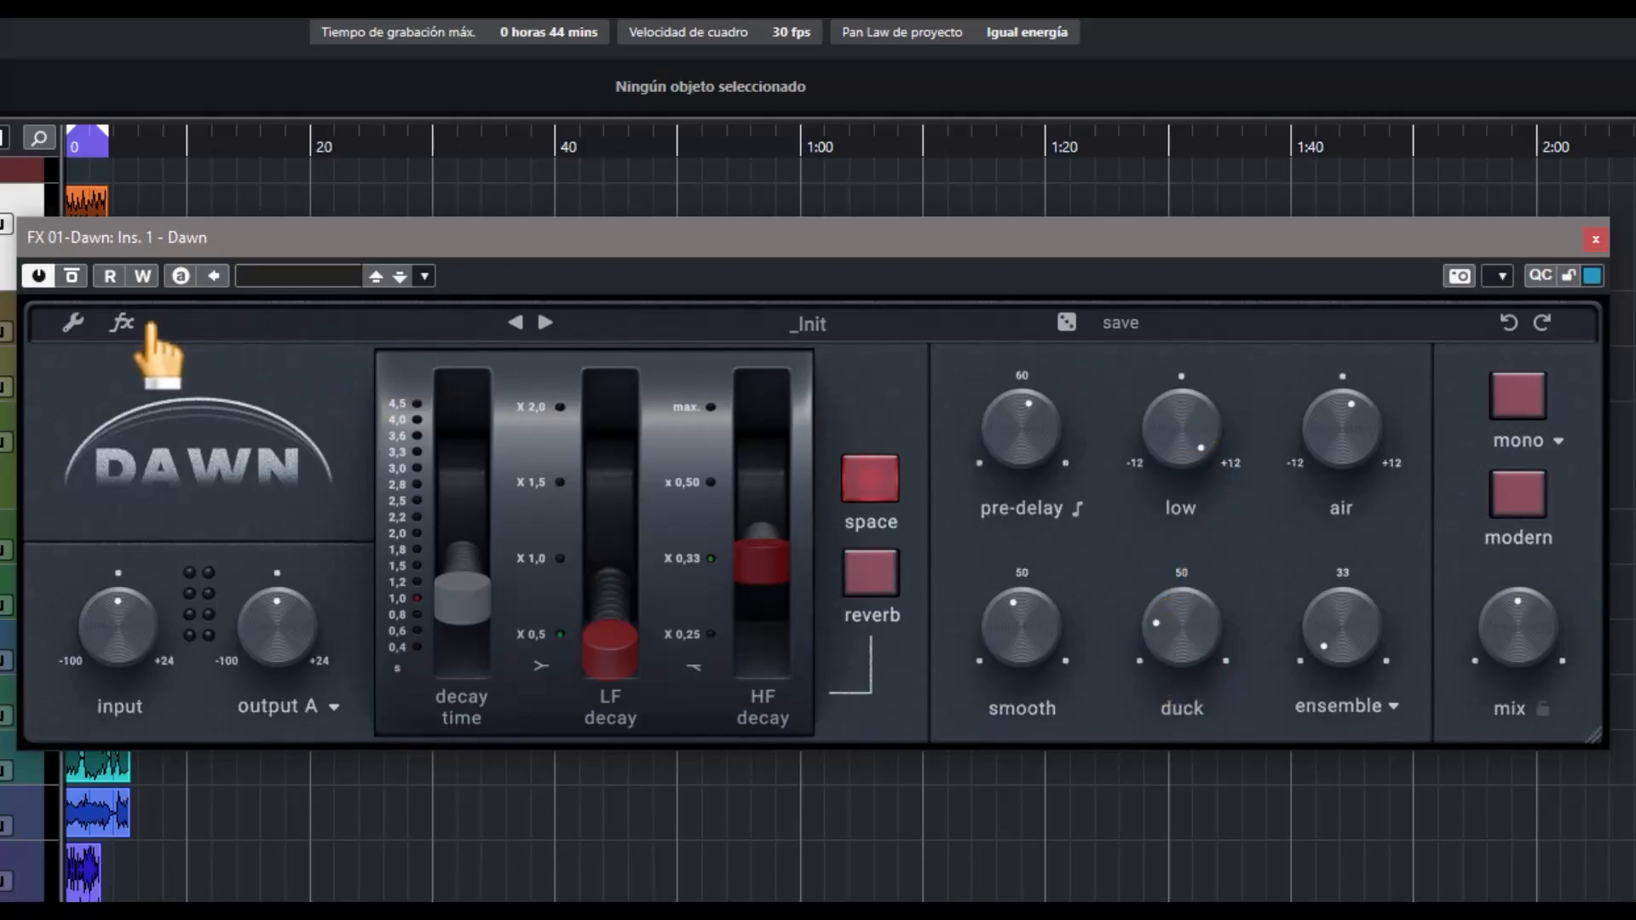
left_click(124, 323)
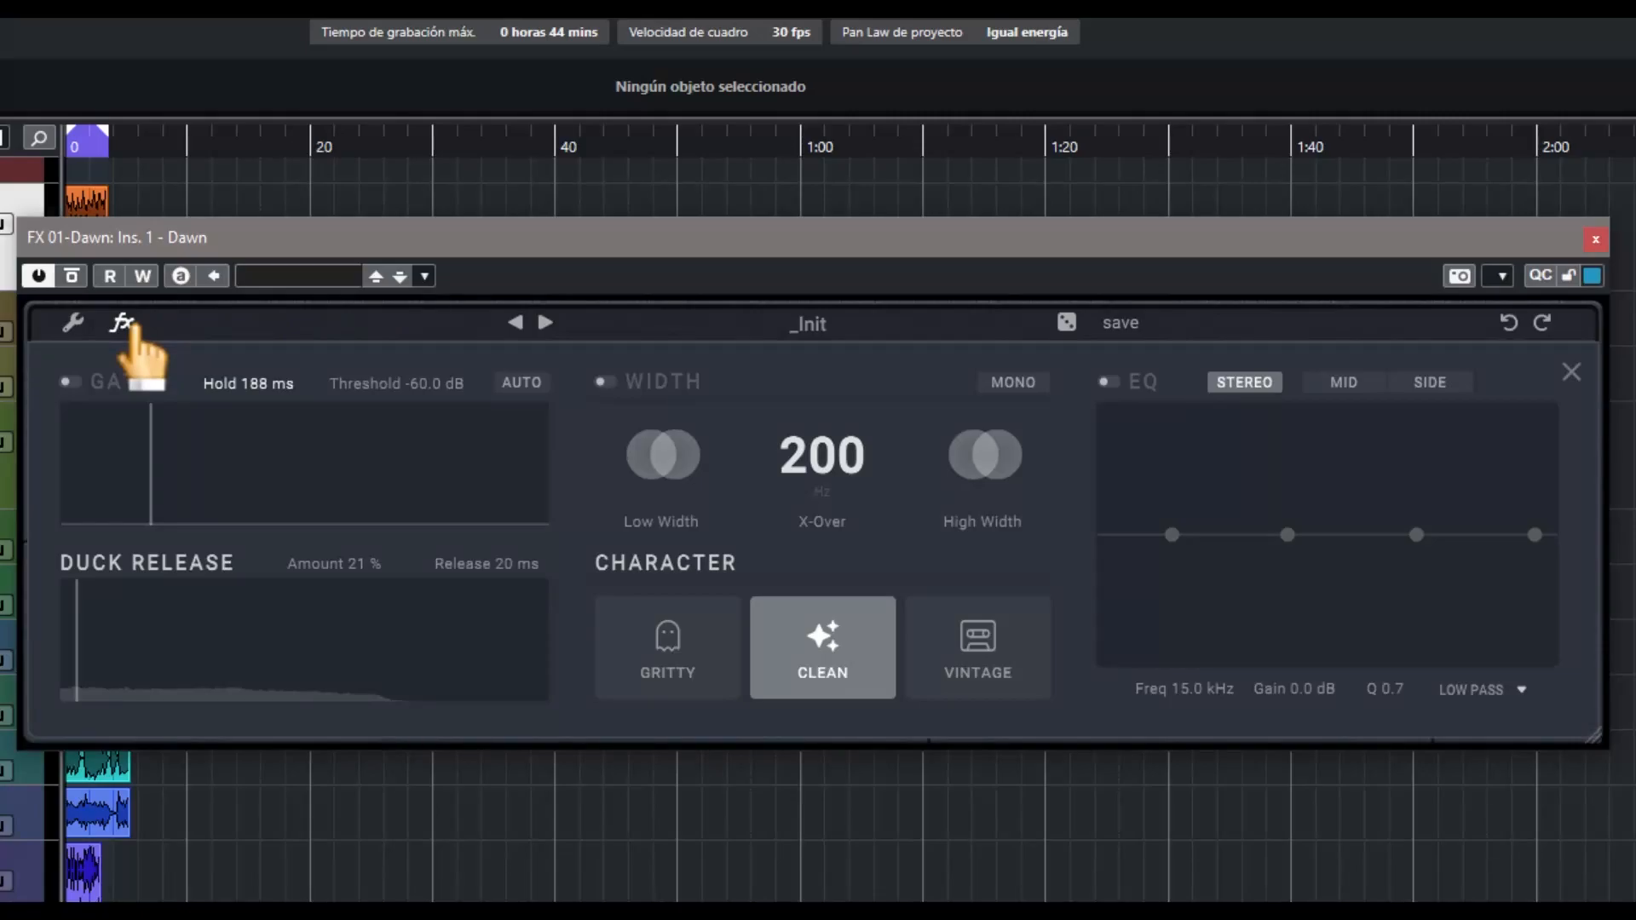
left_click(128, 325)
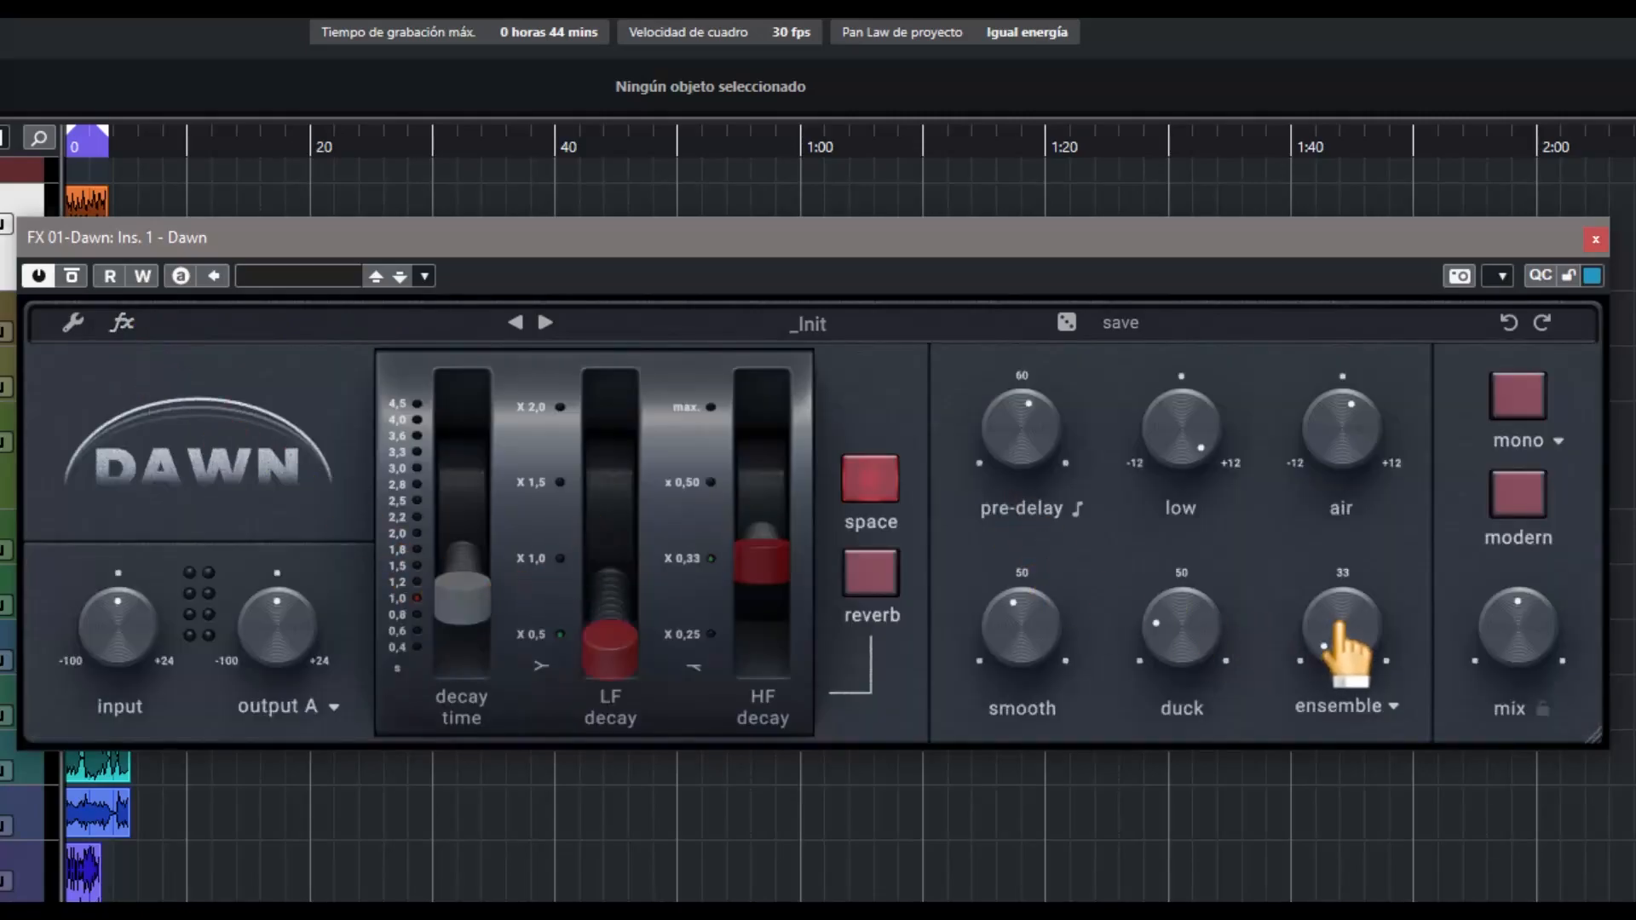
View the flux and ensemble modulation options and keep ensemble selected
left_click(1389, 706)
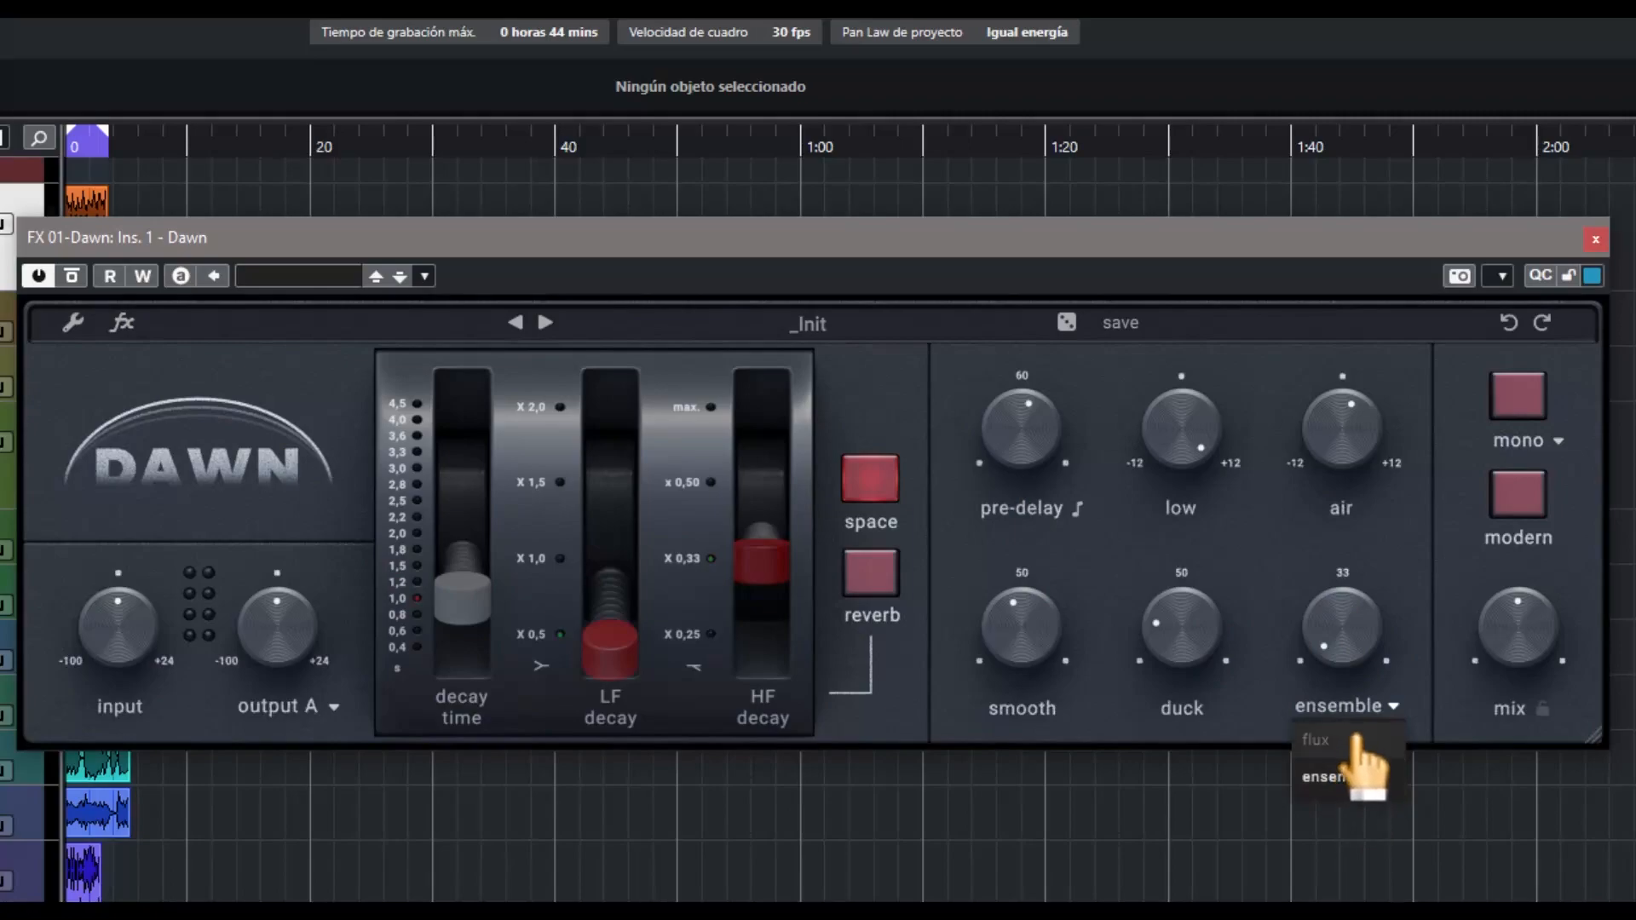
left_click(1354, 777)
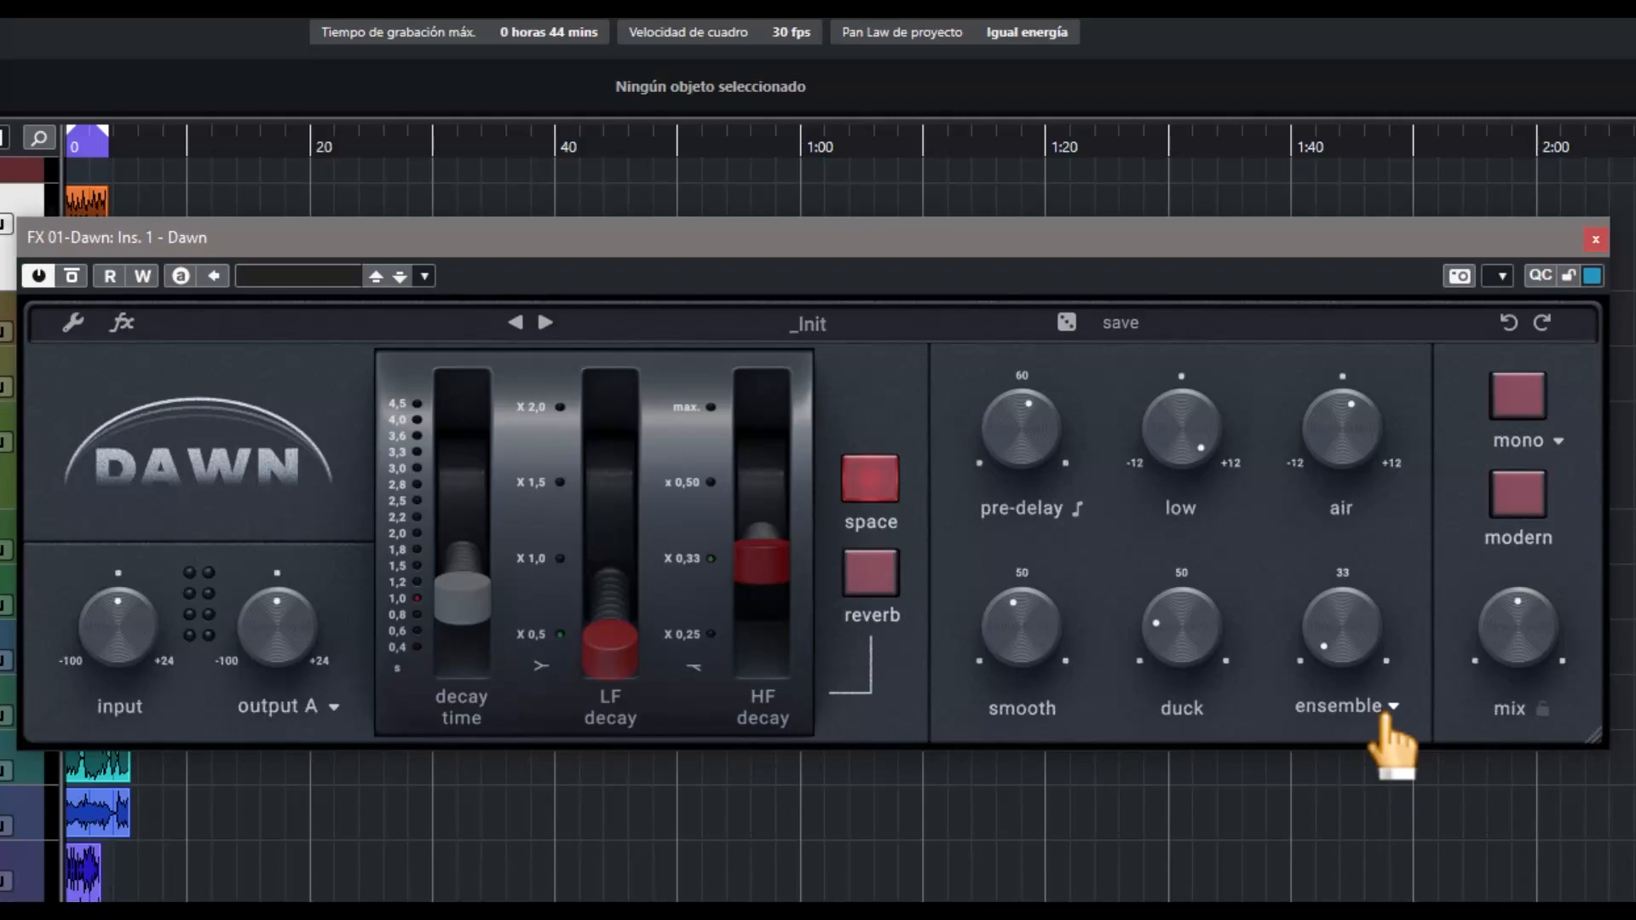
Switch the modulation type from ensemble to flux and raise the flux amount well above the middle of its range
left_click_drag(1344, 683, 1355, 597)
left_click(1384, 705)
left_click(1363, 745)
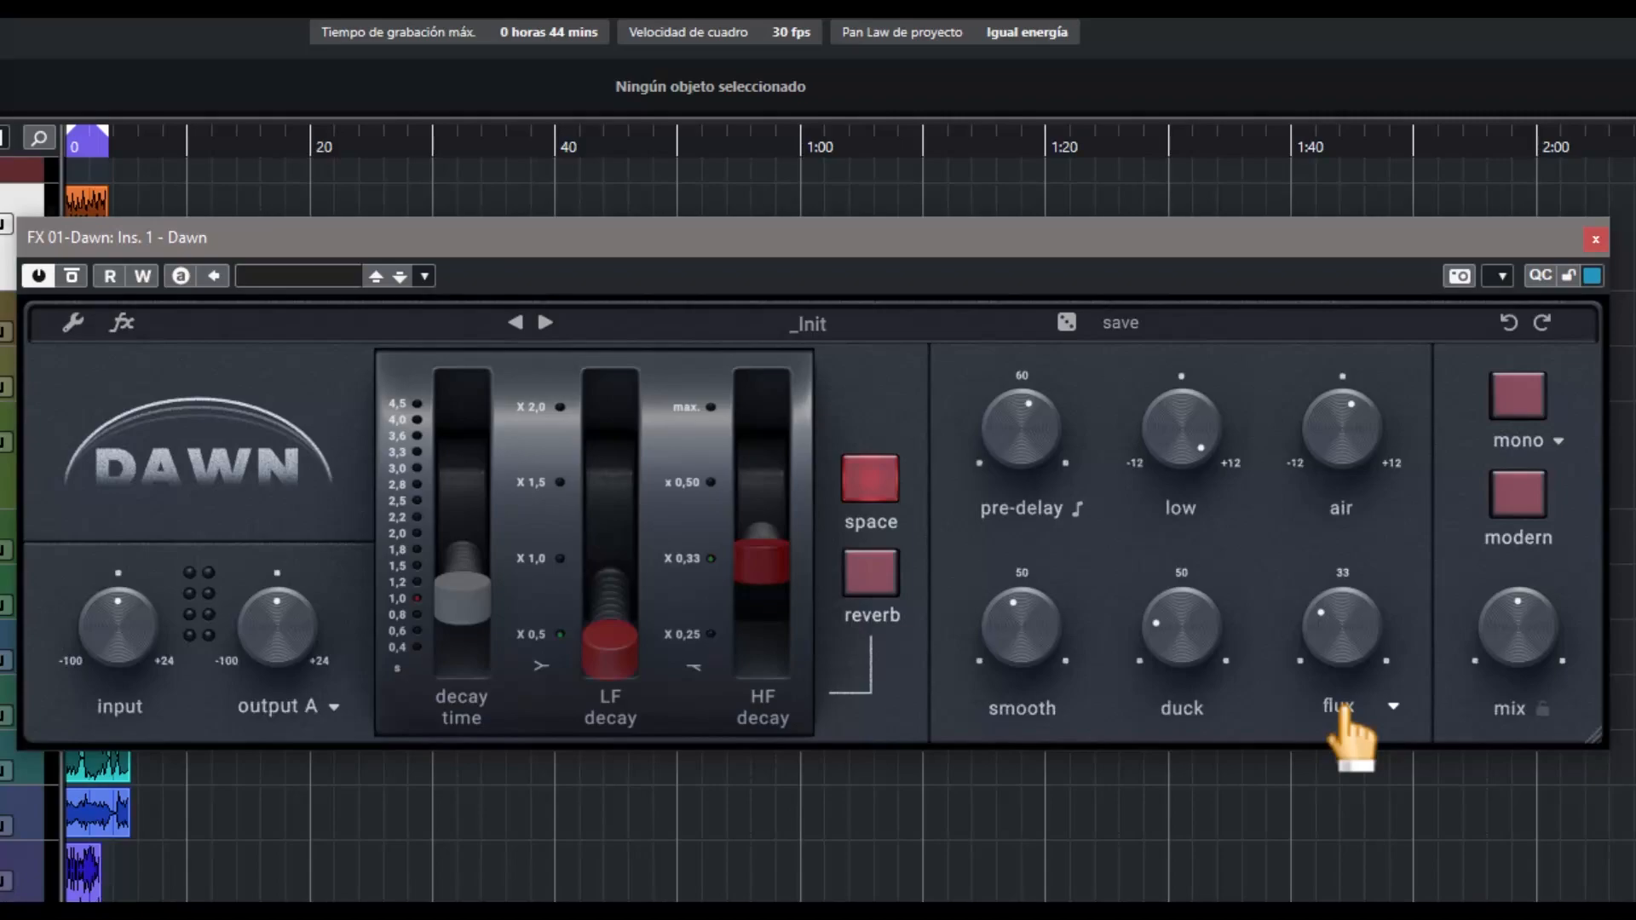
mouse_move(1355, 657)
left_mouse_down()
mouse_move(1353, 700)
mouse_move(1355, 628)
left_mouse_up()
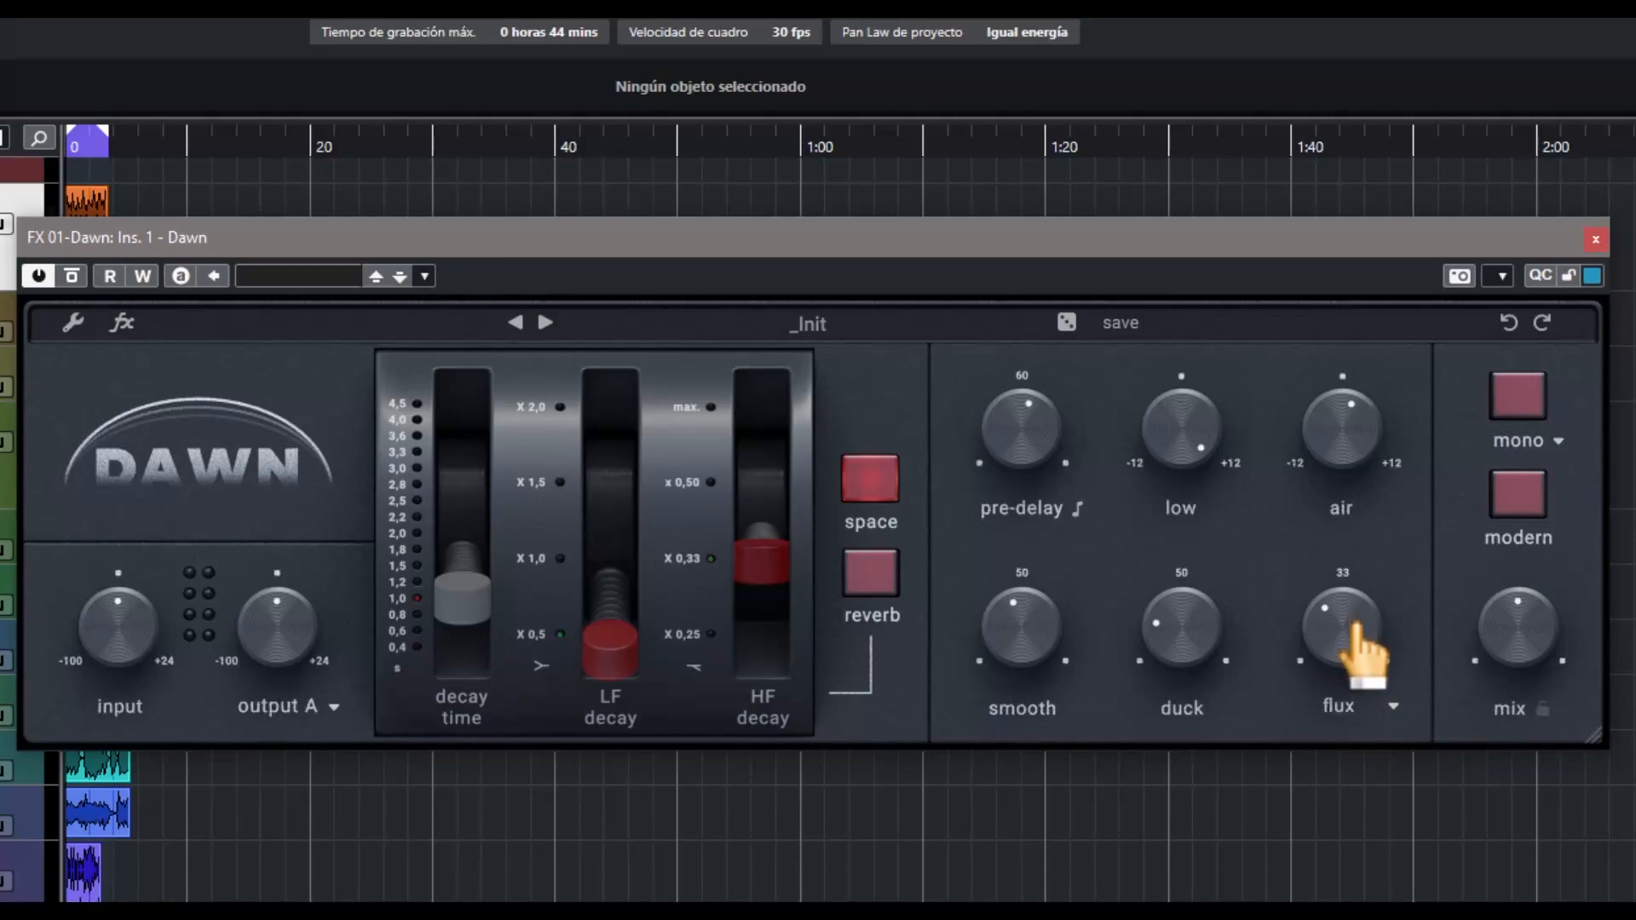
left_click_drag(1353, 632, 1347, 501)
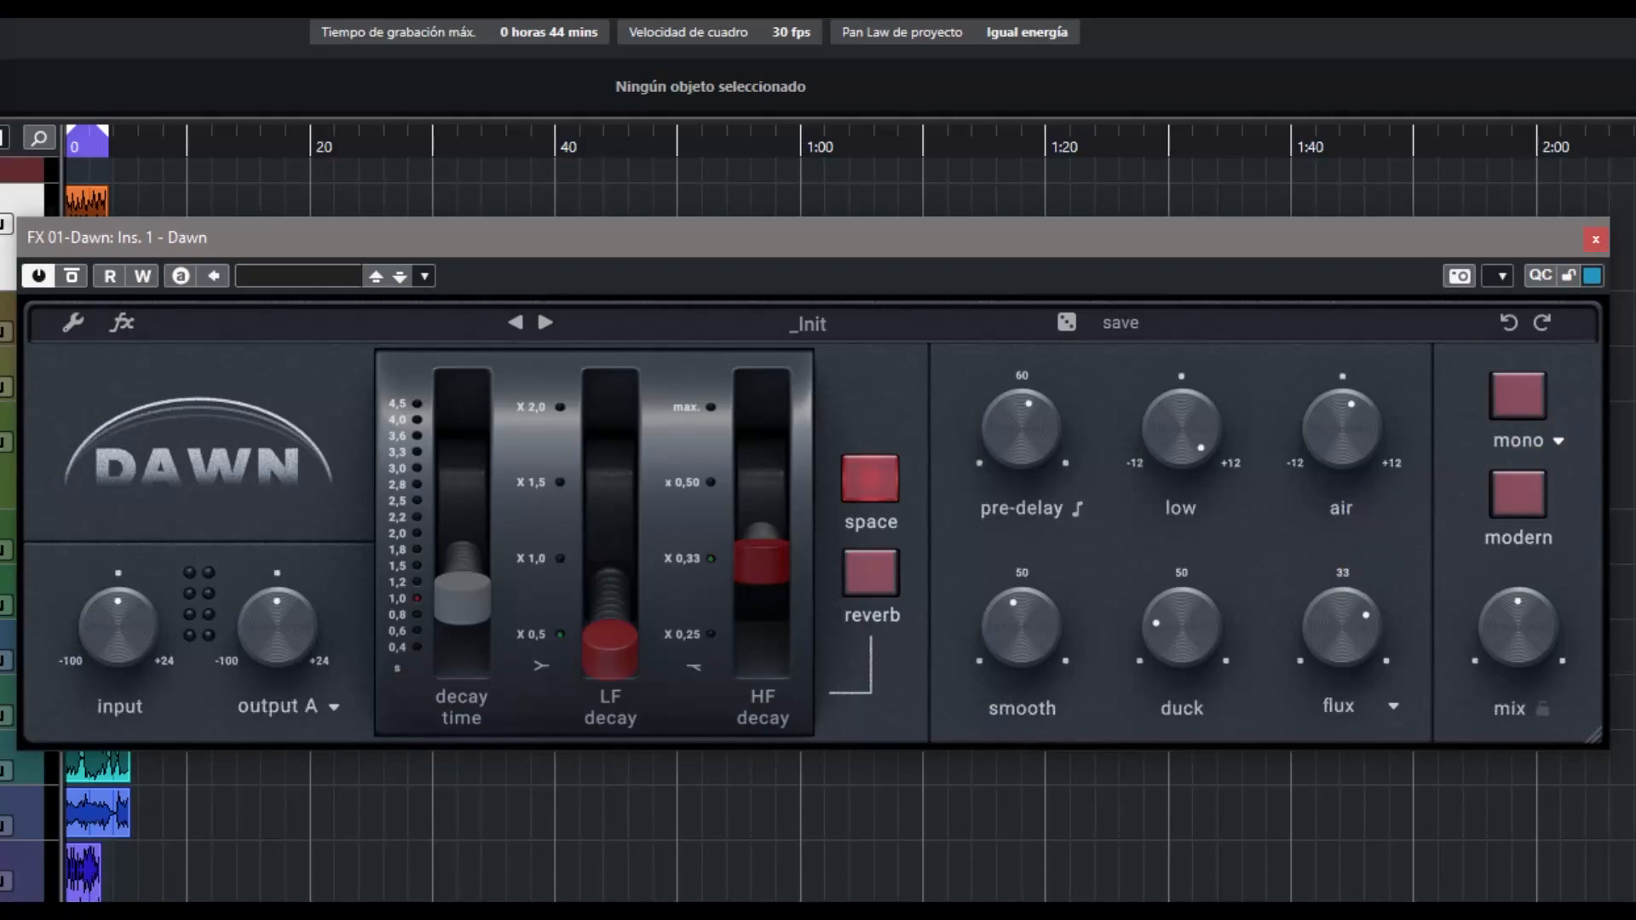
Try the mono switch and view its Left, Right and Sum options, try modern mode, and leave both off
left_click(1534, 419)
left_click(1559, 442)
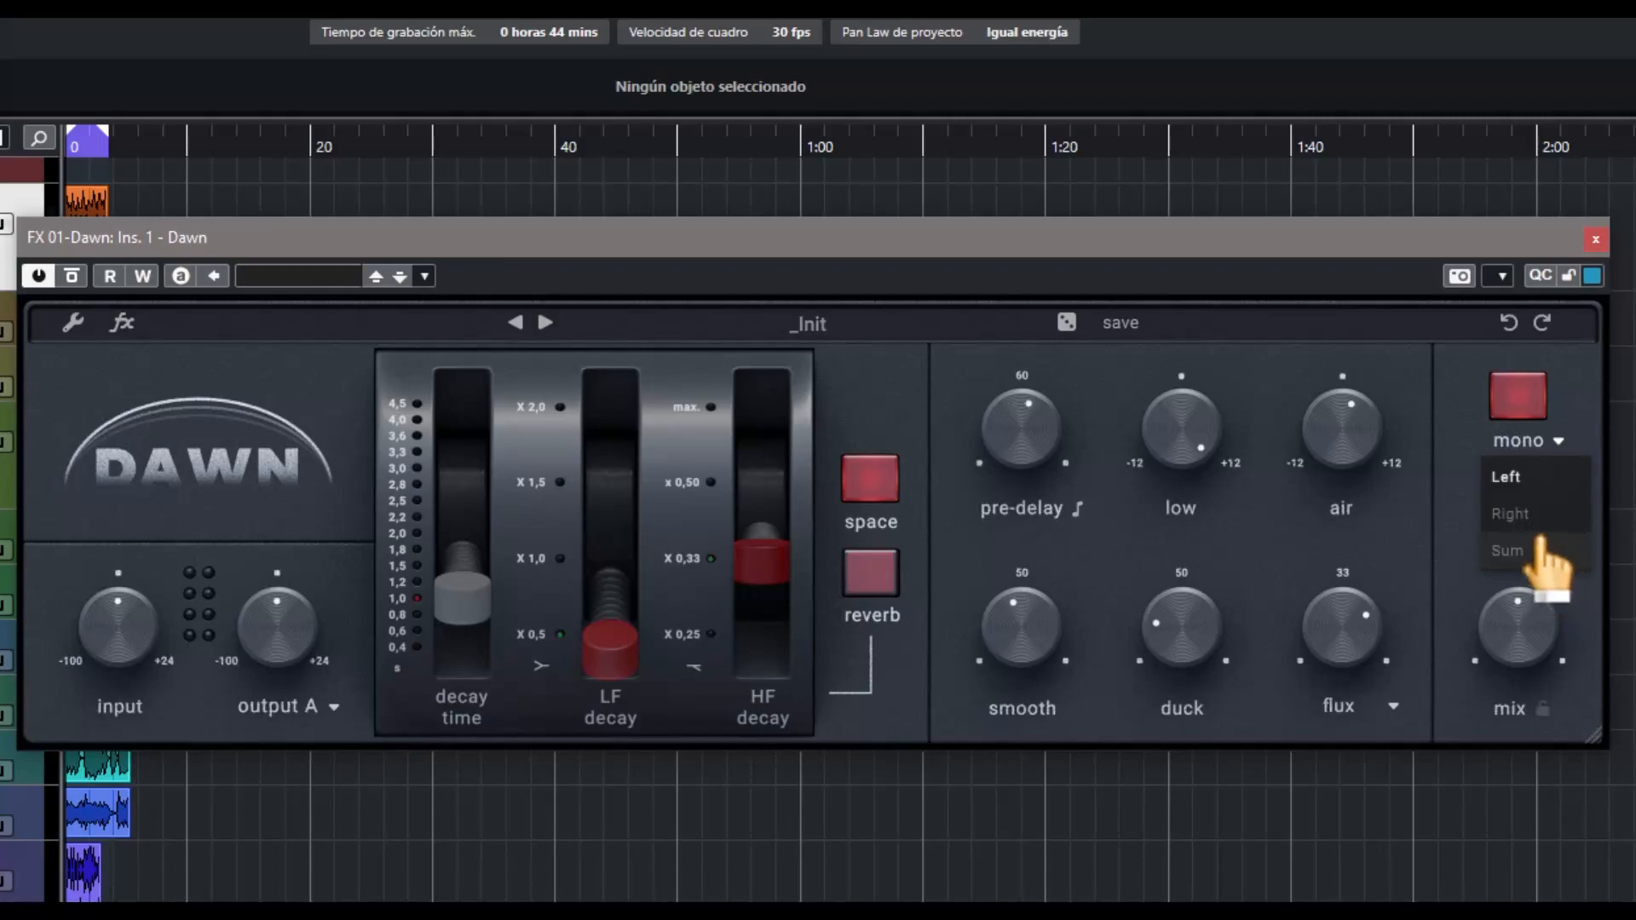
left_click(1529, 389)
left_click(1534, 524)
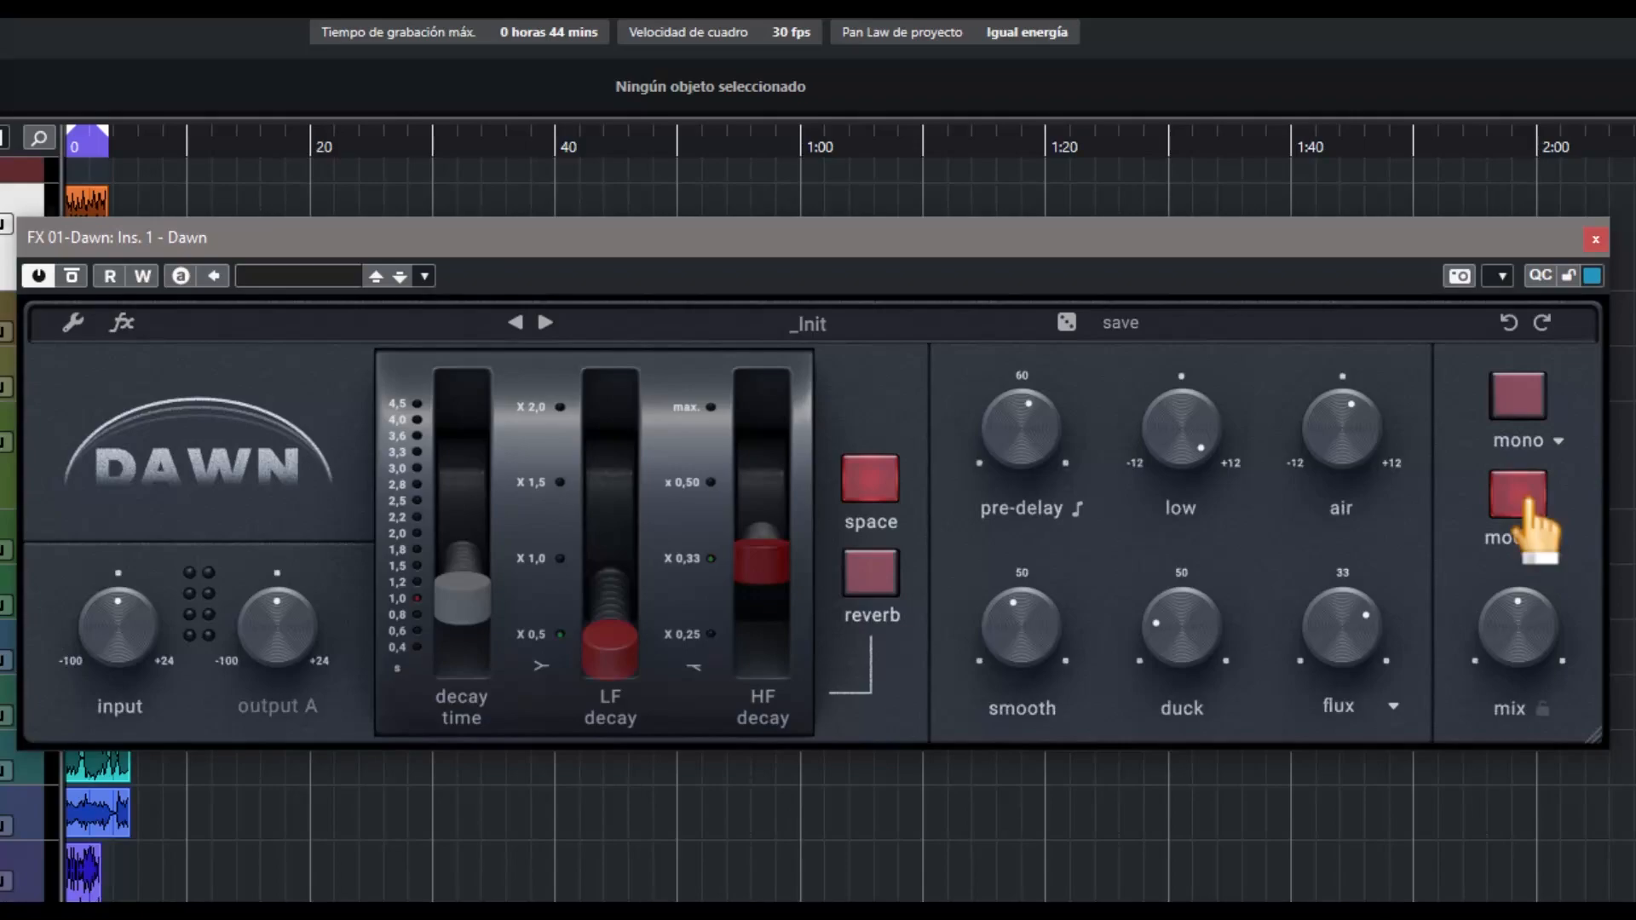
left_click(1528, 503)
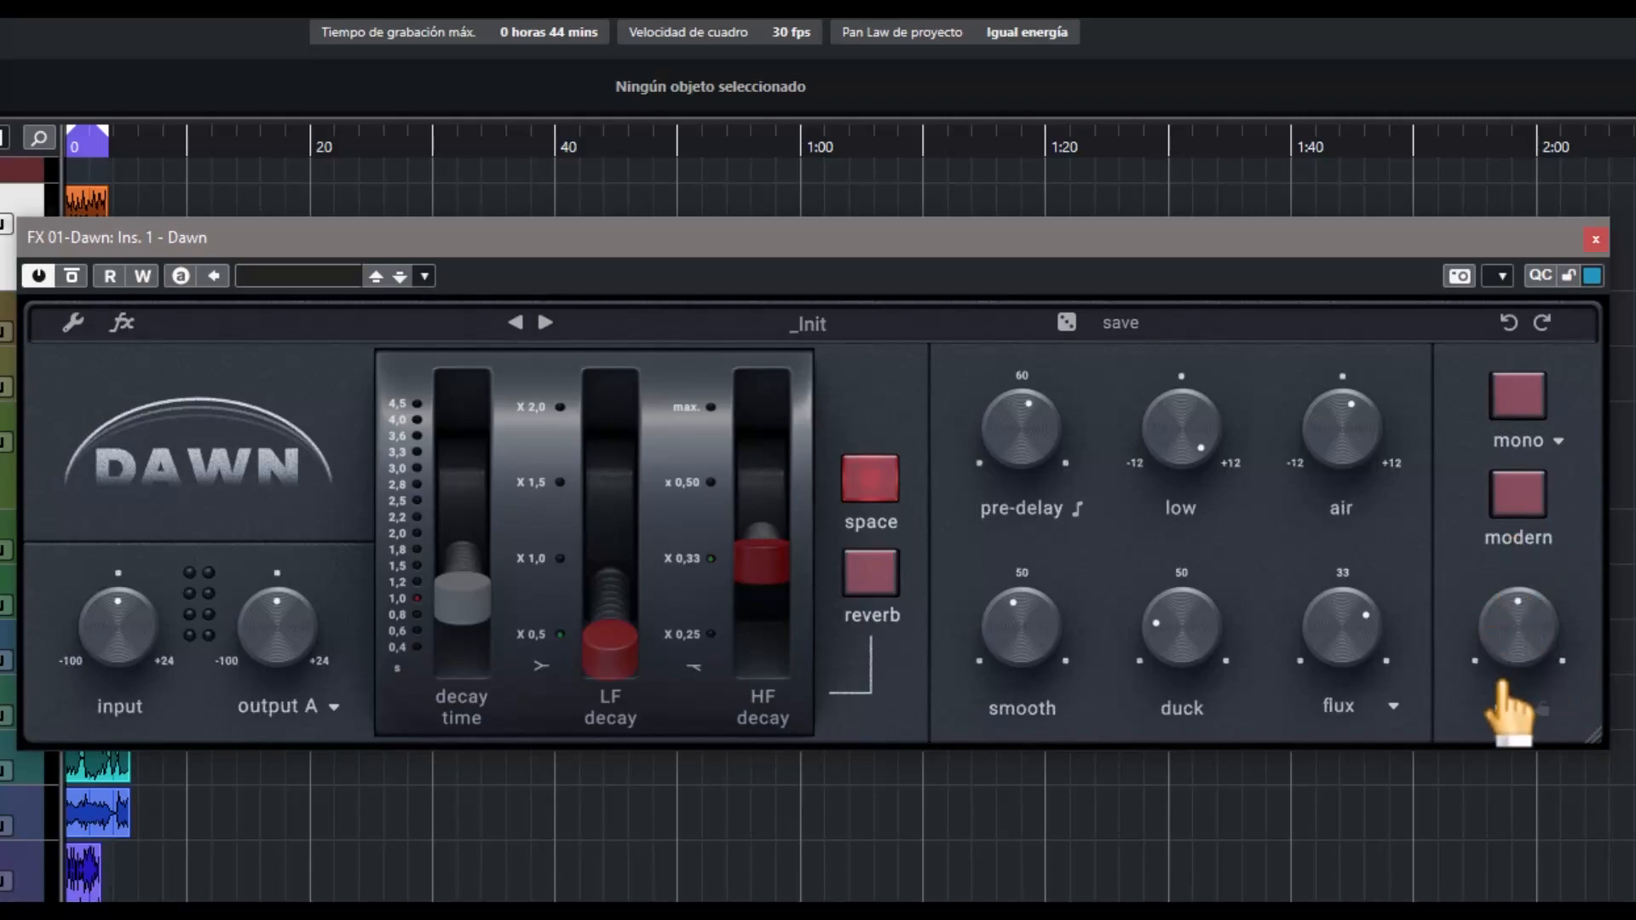
Raise the reverb mix slightly above its centre position
left_click_drag(1519, 637, 1536, 721)
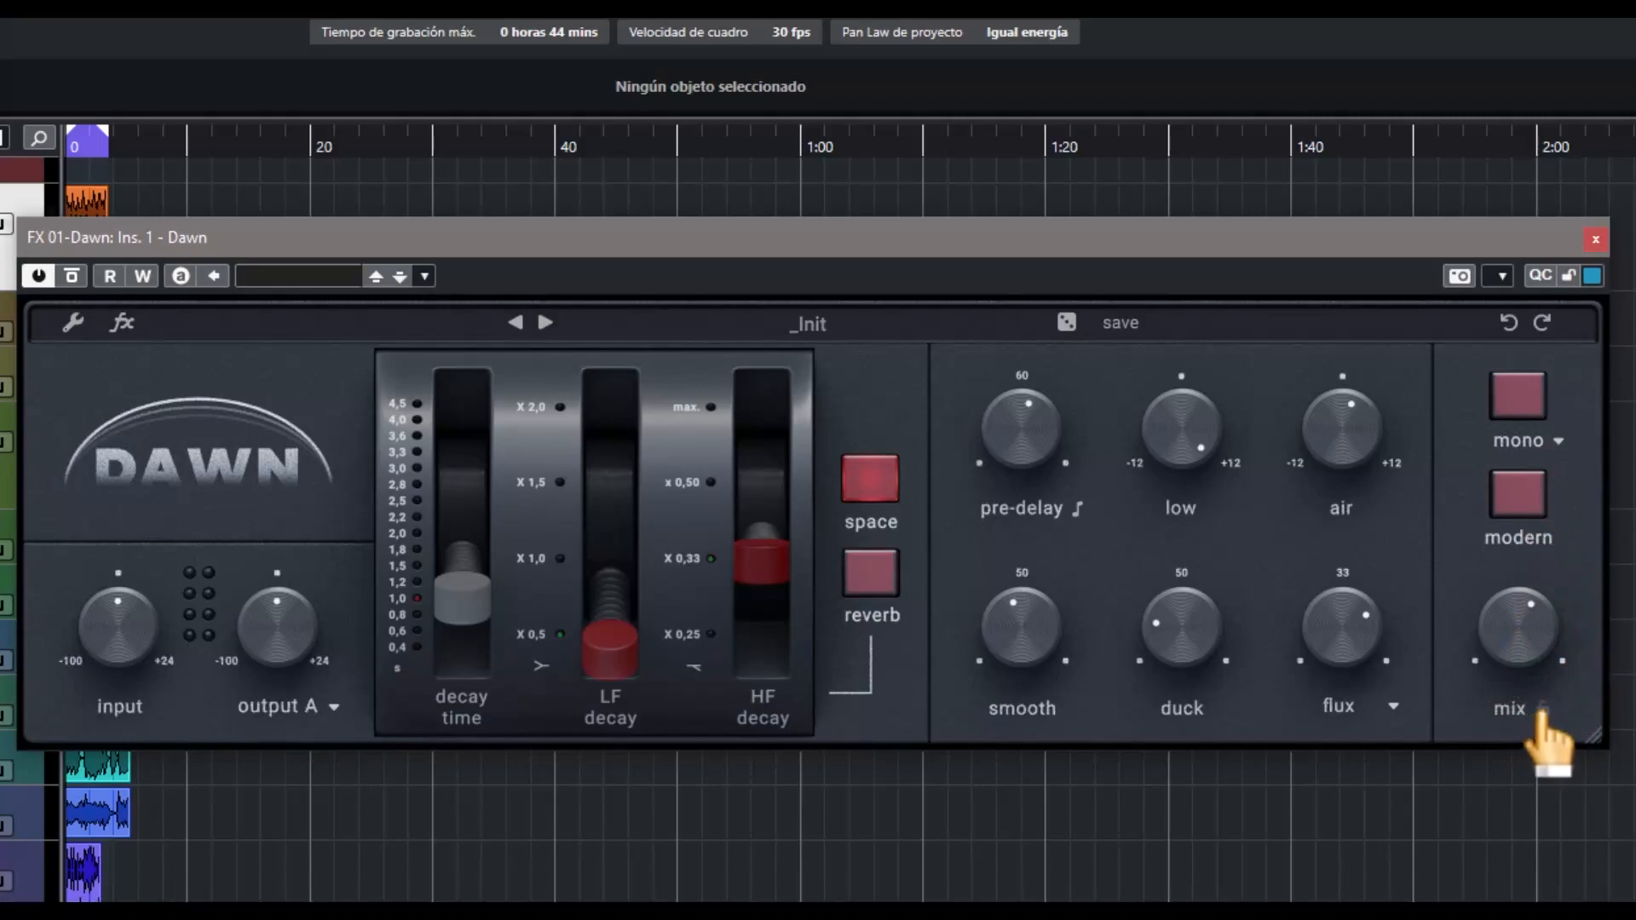
mouse_move(1519, 647)
left_mouse_down()
mouse_move(1526, 629)
mouse_move(1527, 648)
left_mouse_up()
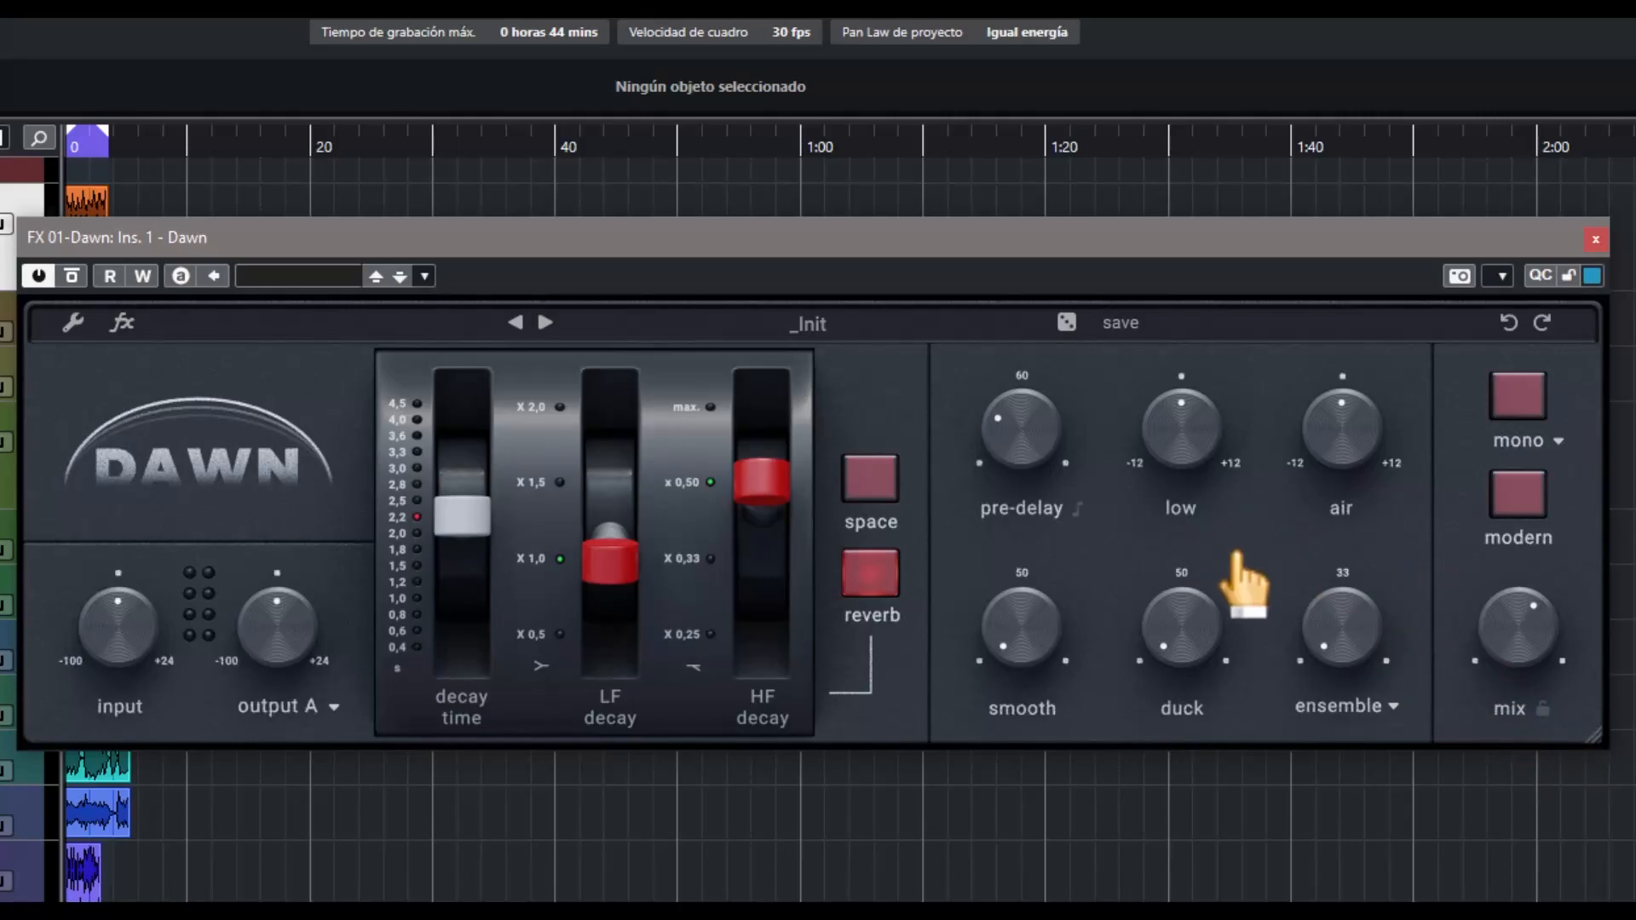
On the effects page, enable the gate with a -24.1 dB threshold and 383 ms hold, and try its auto threshold
left_click(122, 323)
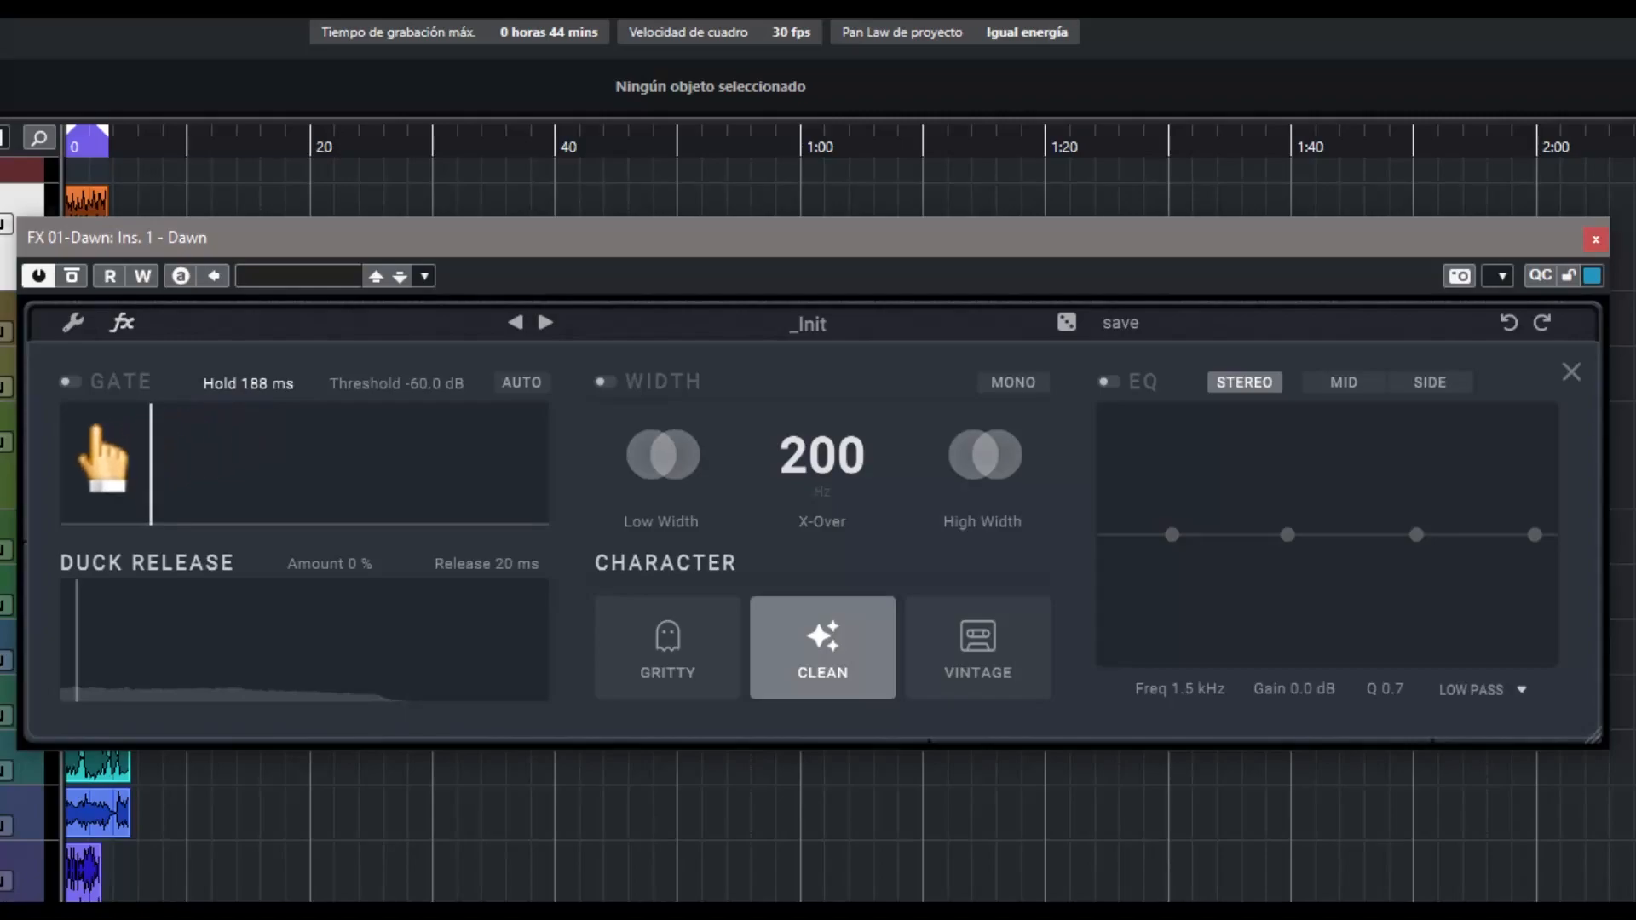
left_click(67, 382)
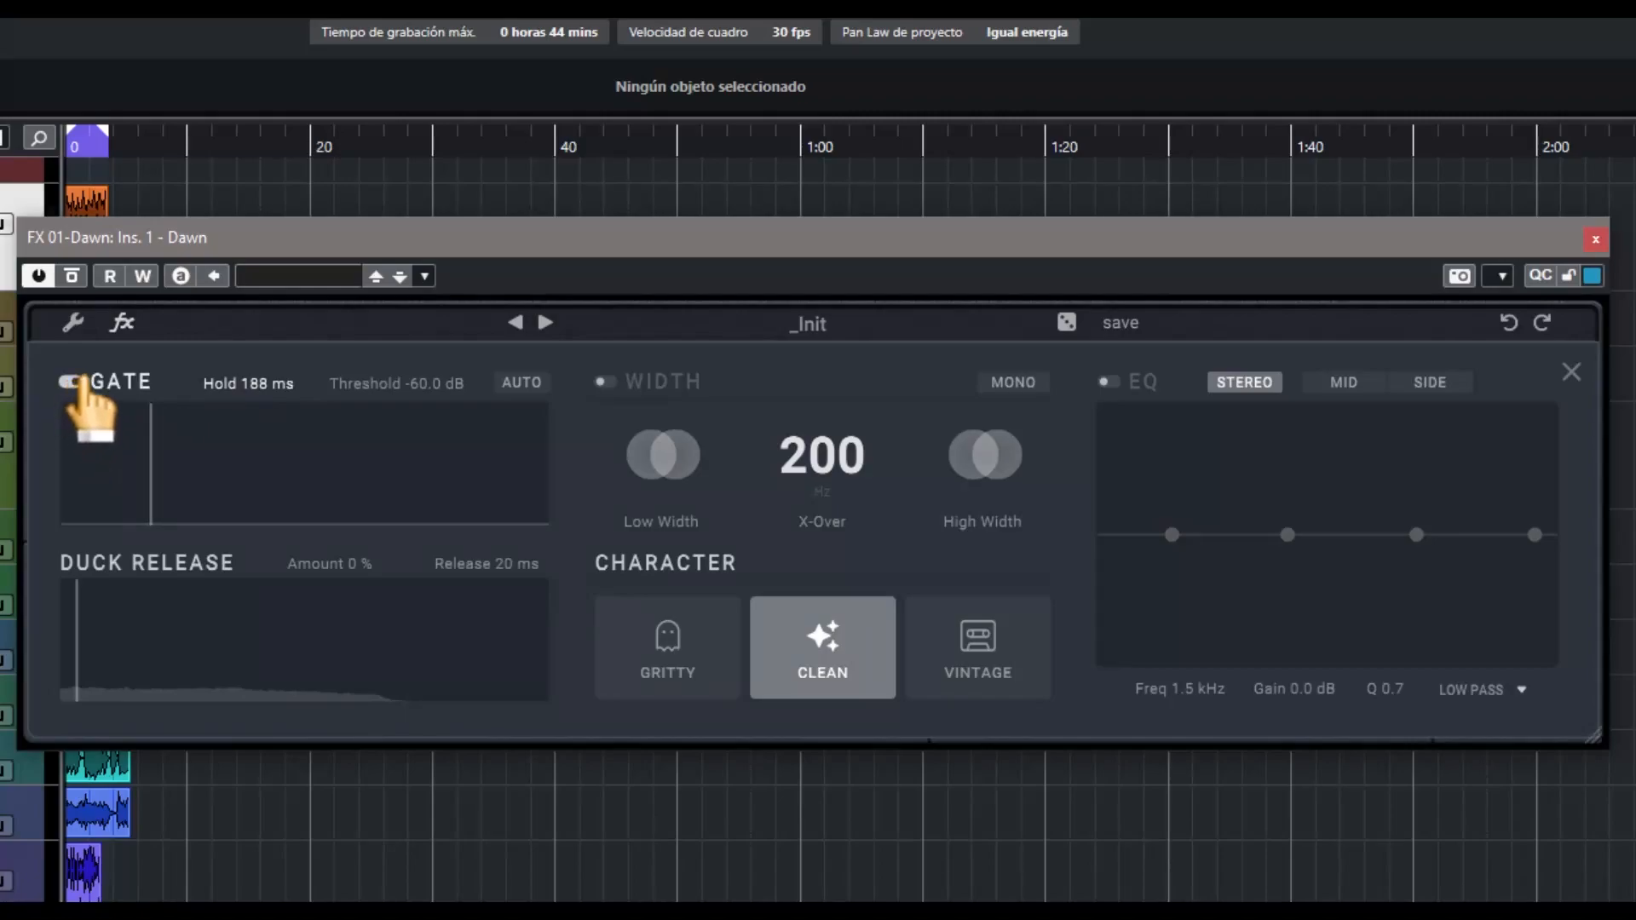
left_click(72, 382)
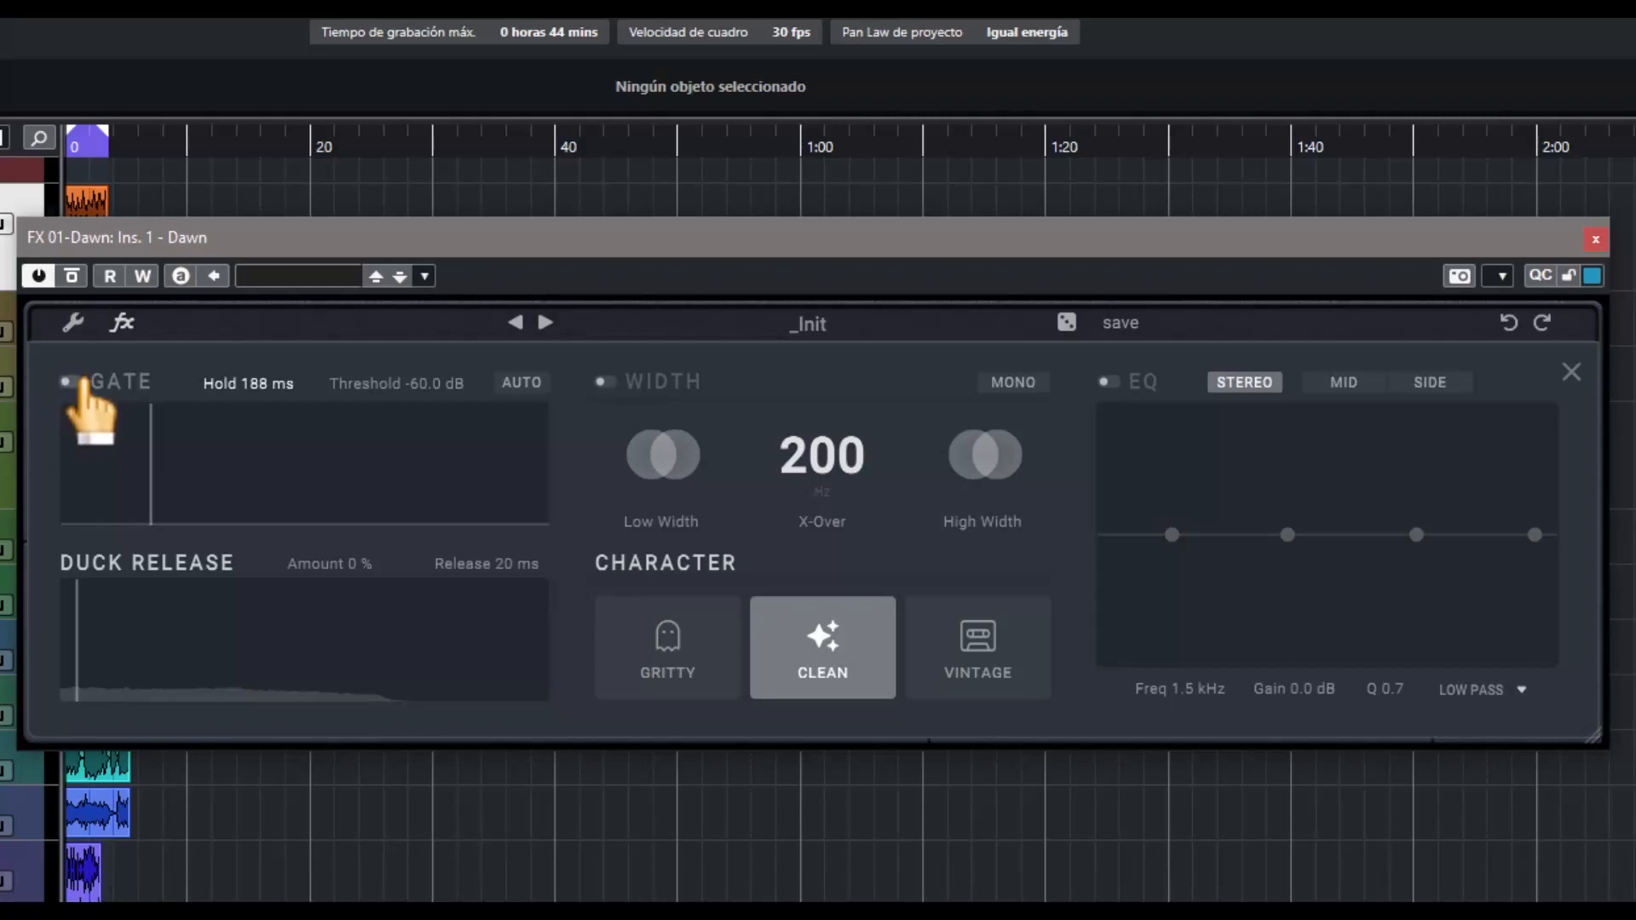
left_click(82, 383)
left_click_drag(440, 388, 436, 129)
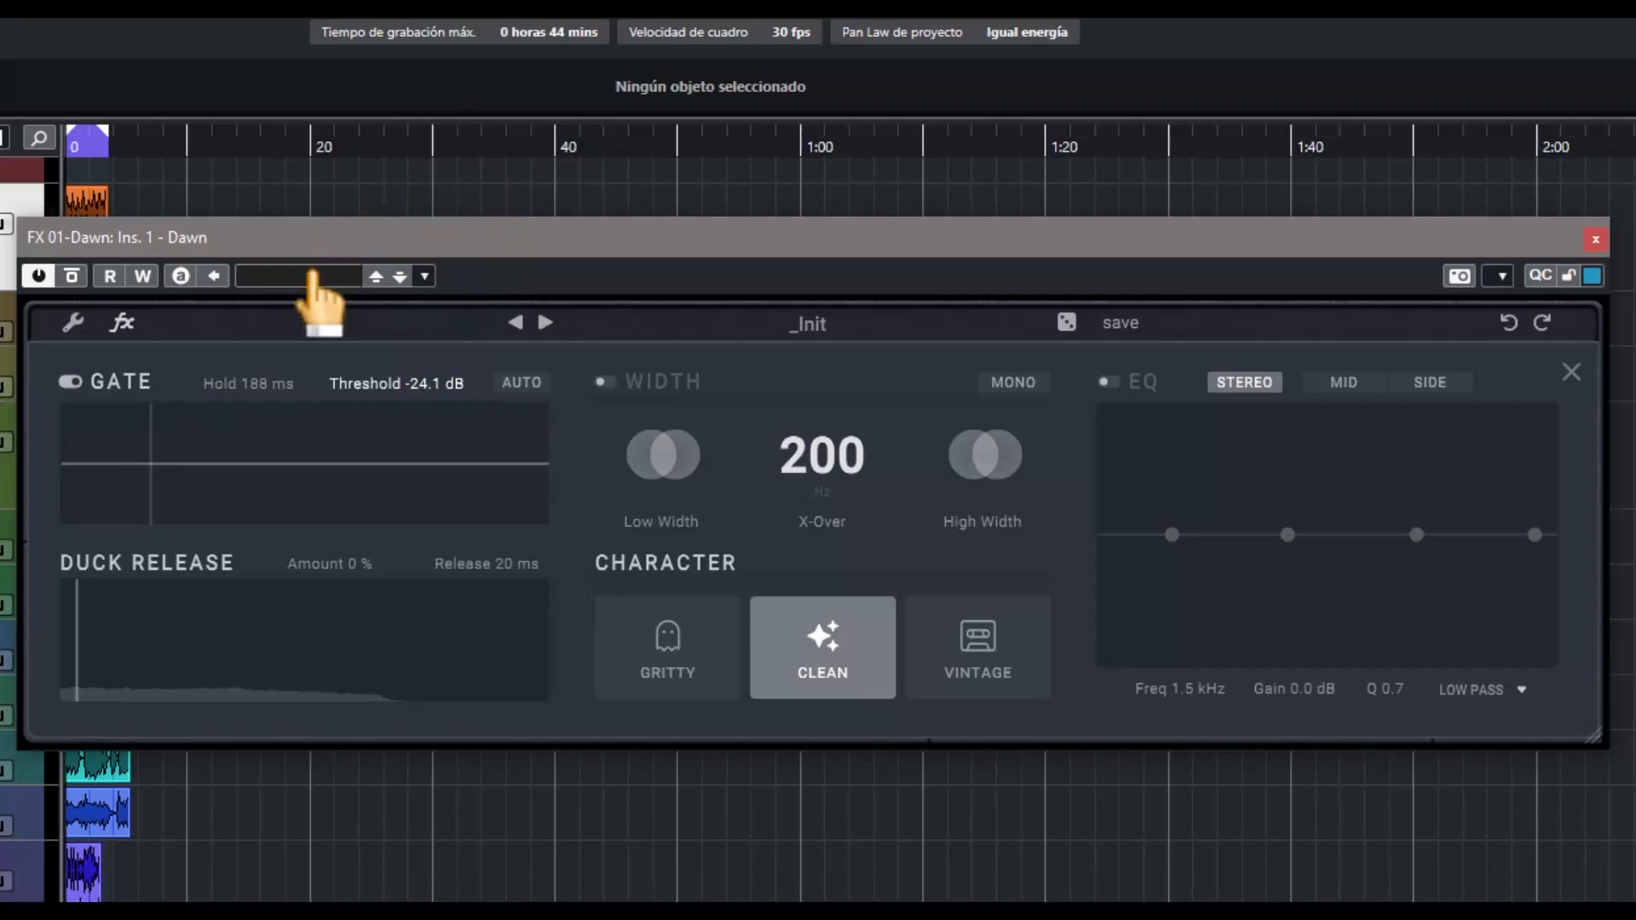
left_click_drag(154, 465, 248, 467)
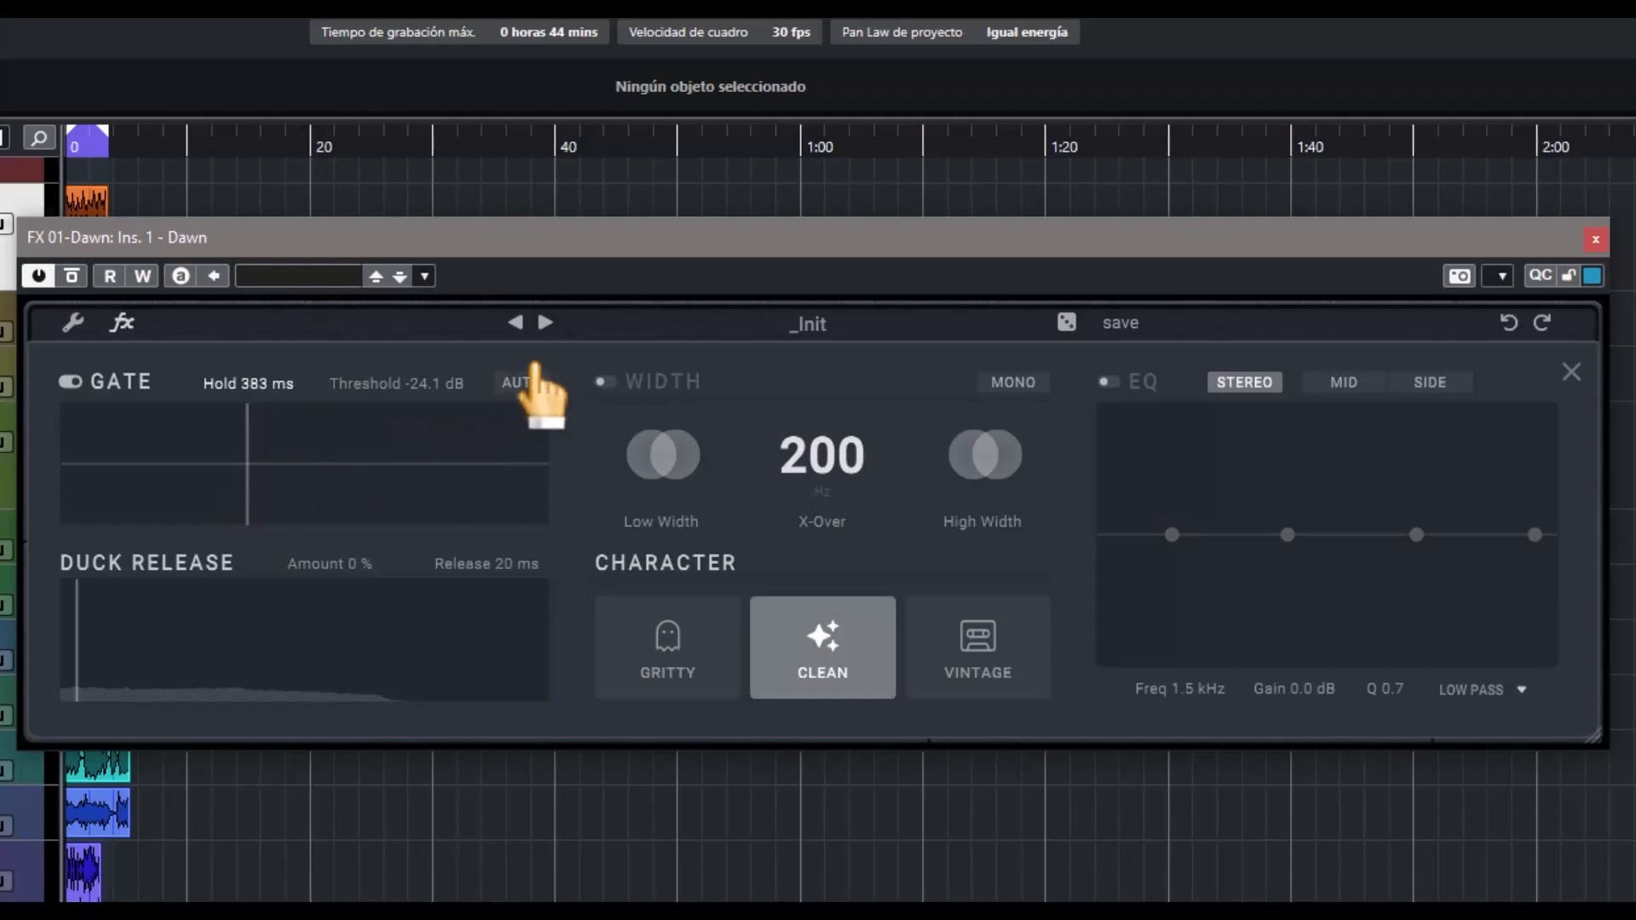
left_click(524, 384)
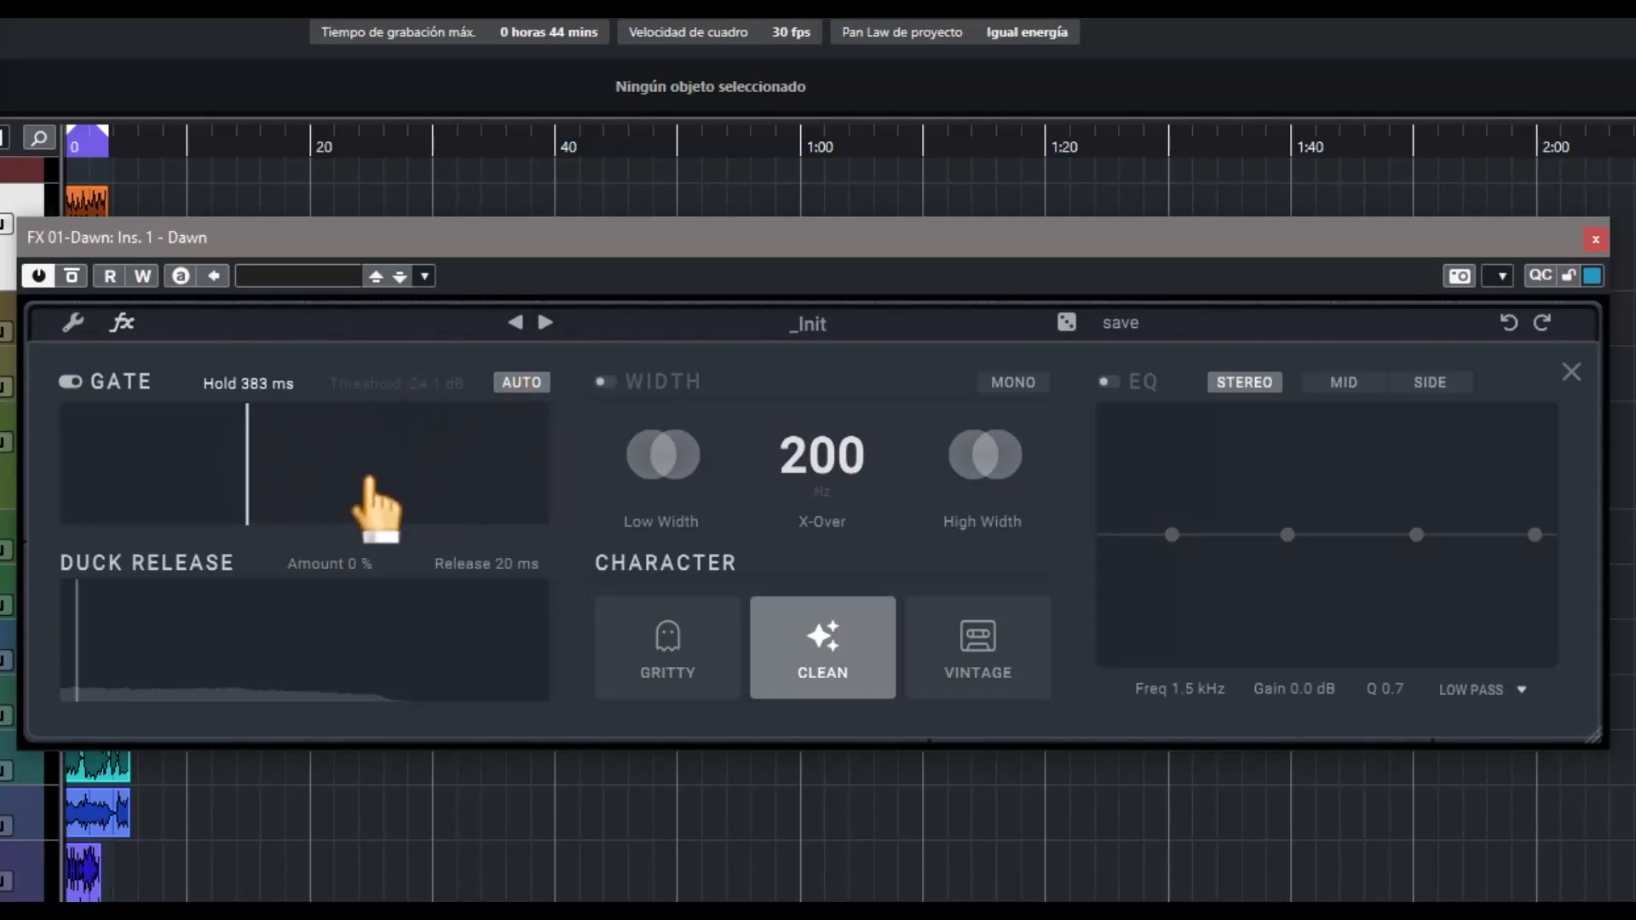
left_click(516, 382)
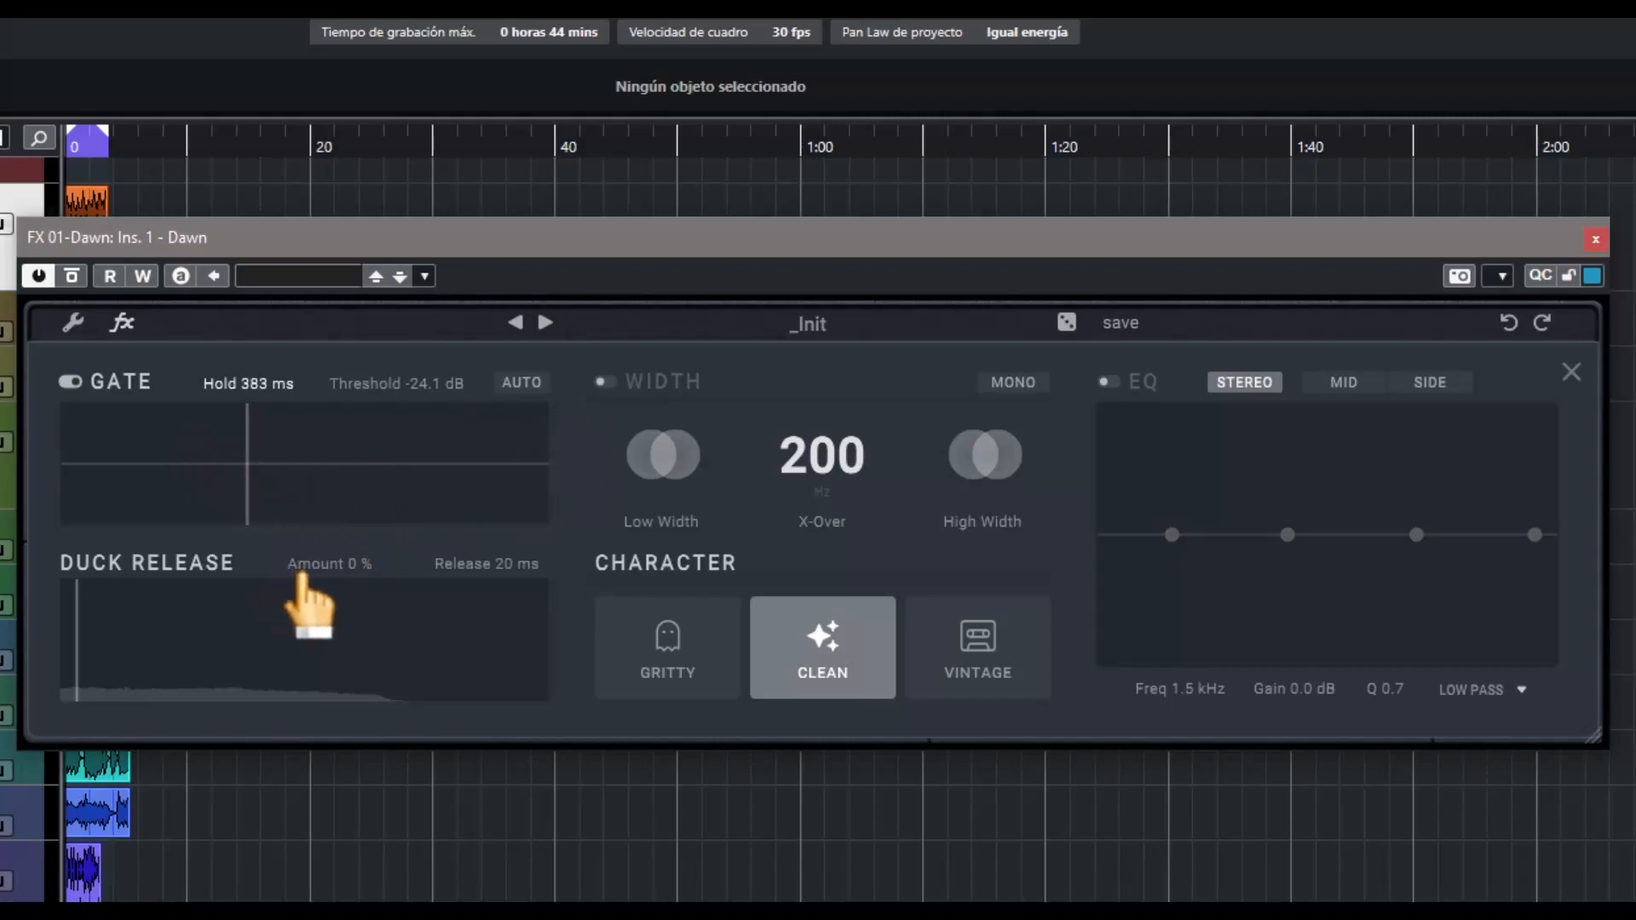
Set the duck amount to 32 % and the duck release to 225 ms
left_click_drag(332, 567, 467, 571)
mouse_move(481, 486)
left_mouse_down()
mouse_move(496, 433)
mouse_move(464, 639)
mouse_move(466, 479)
left_mouse_up()
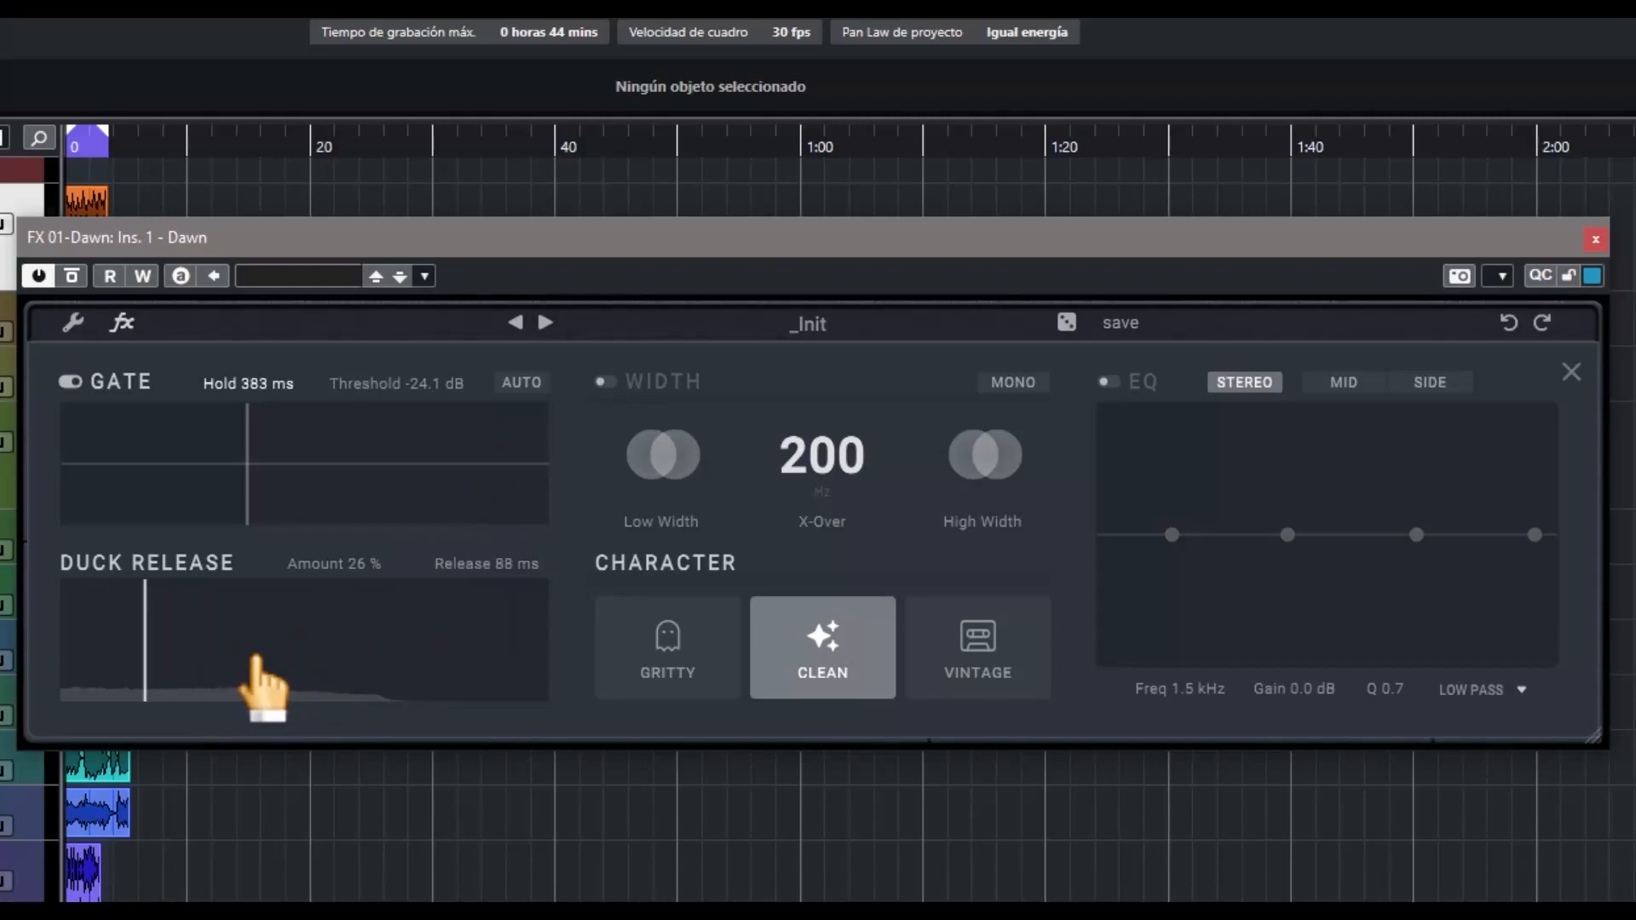
left_click_drag(260, 660, 520, 632)
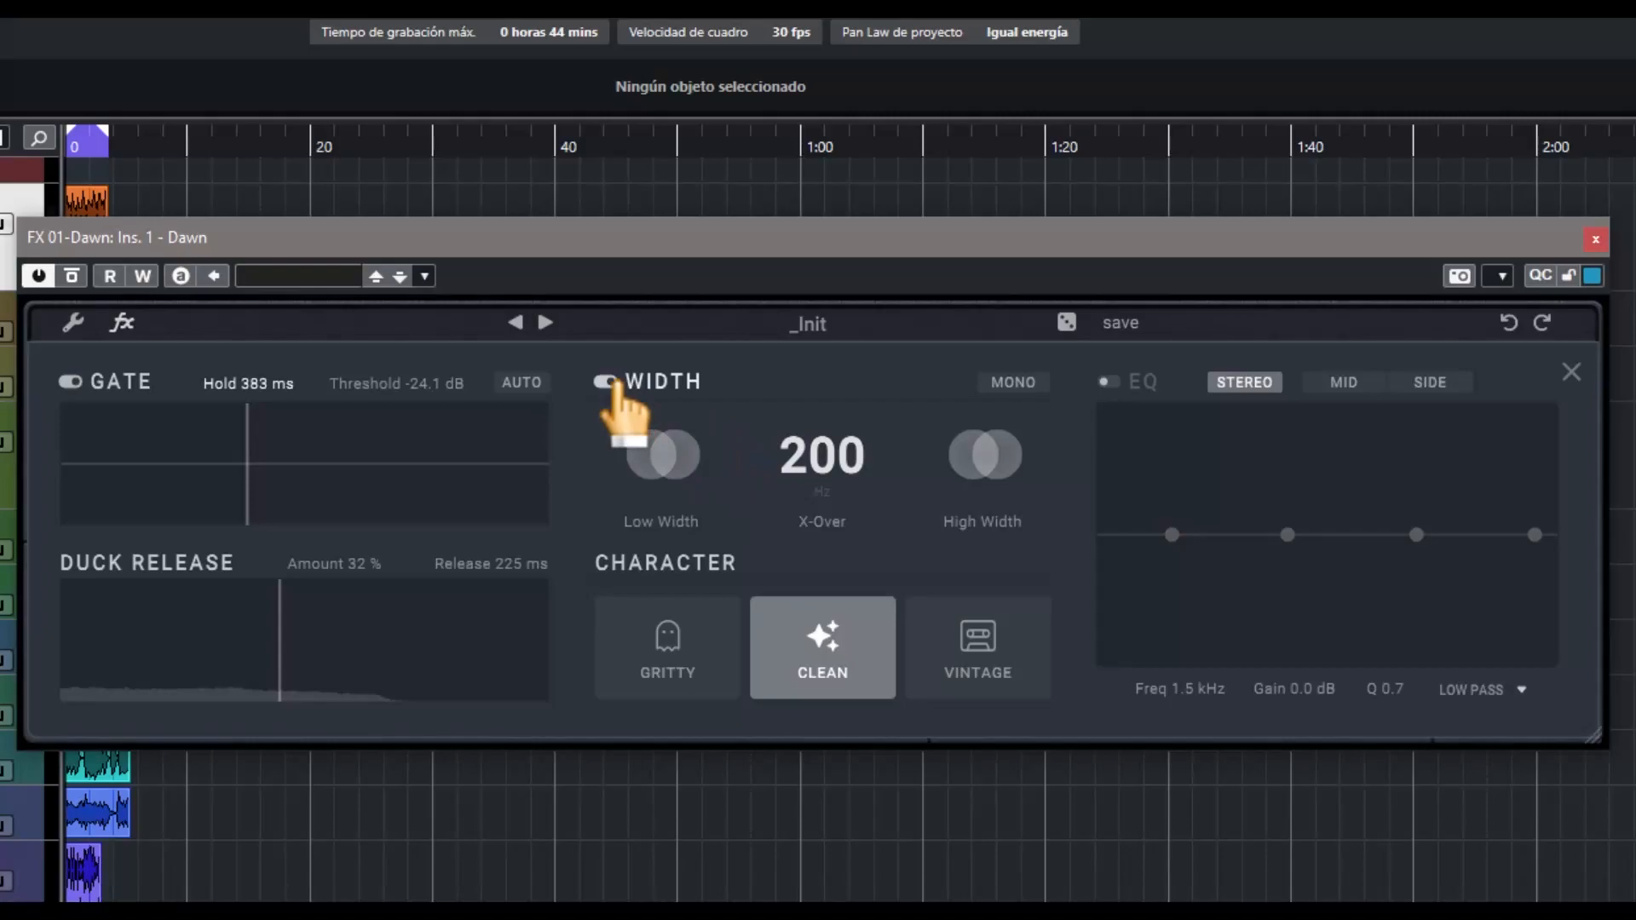
Try the mono mode of the width section, view its Left, Right and Sum options, and turn mono off again
left_click(1013, 383)
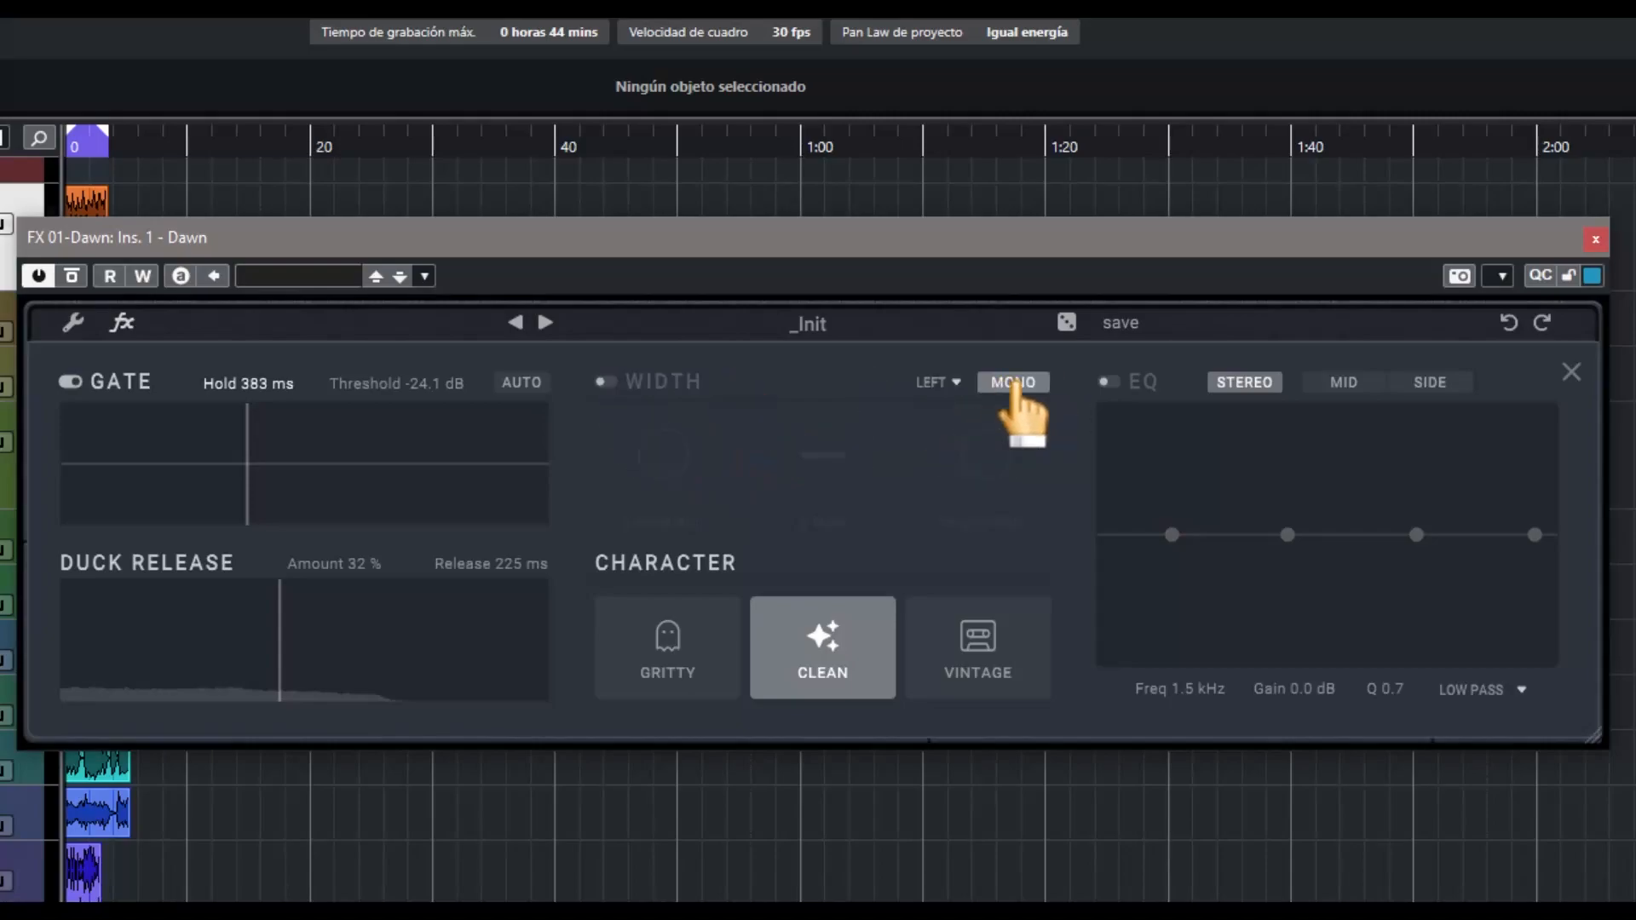
left_click(942, 385)
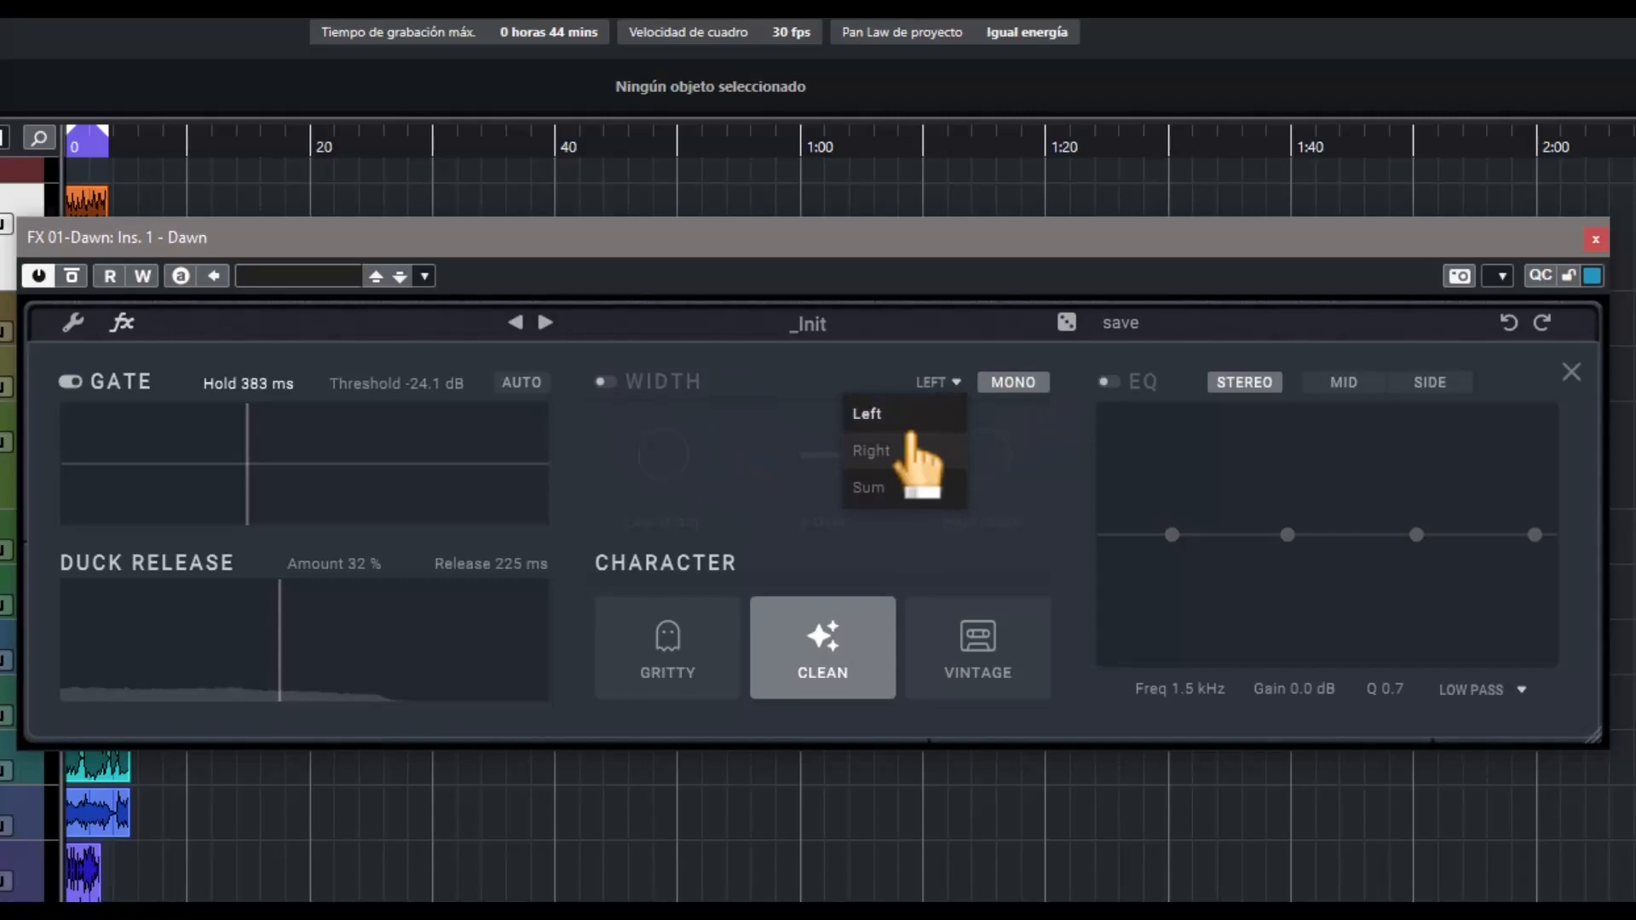
left_click(992, 389)
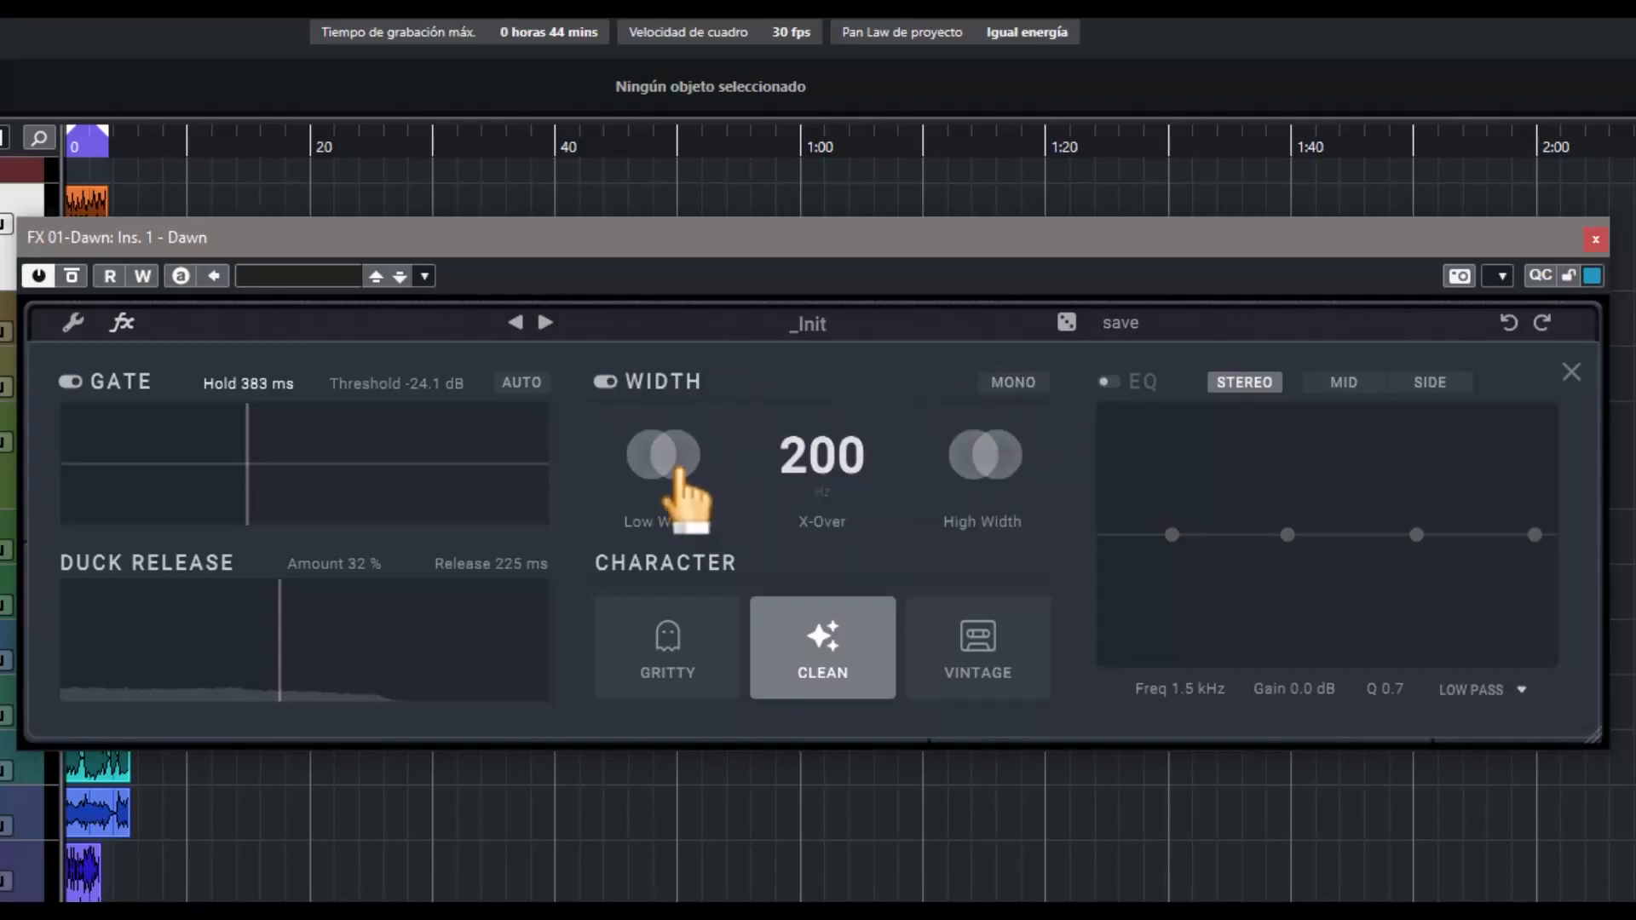
Narrow the low width to 0 % and the high width just as much, with the width crossover at 182 Hz
left_click_drag(639, 475, 369, 827)
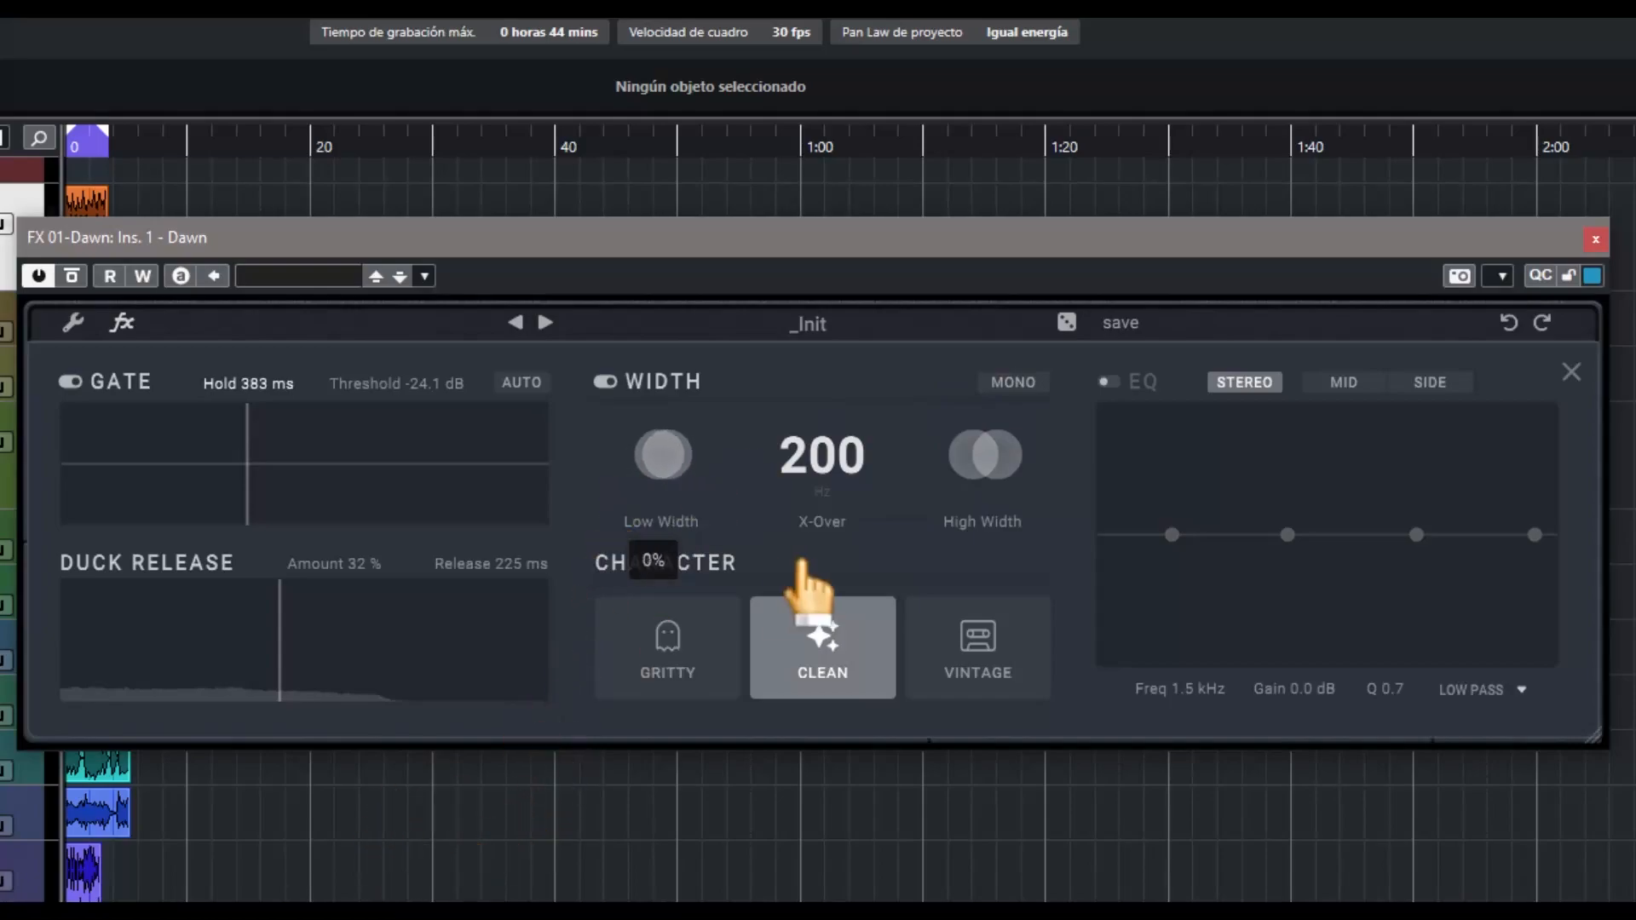
left_click_drag(978, 467, 1143, 432)
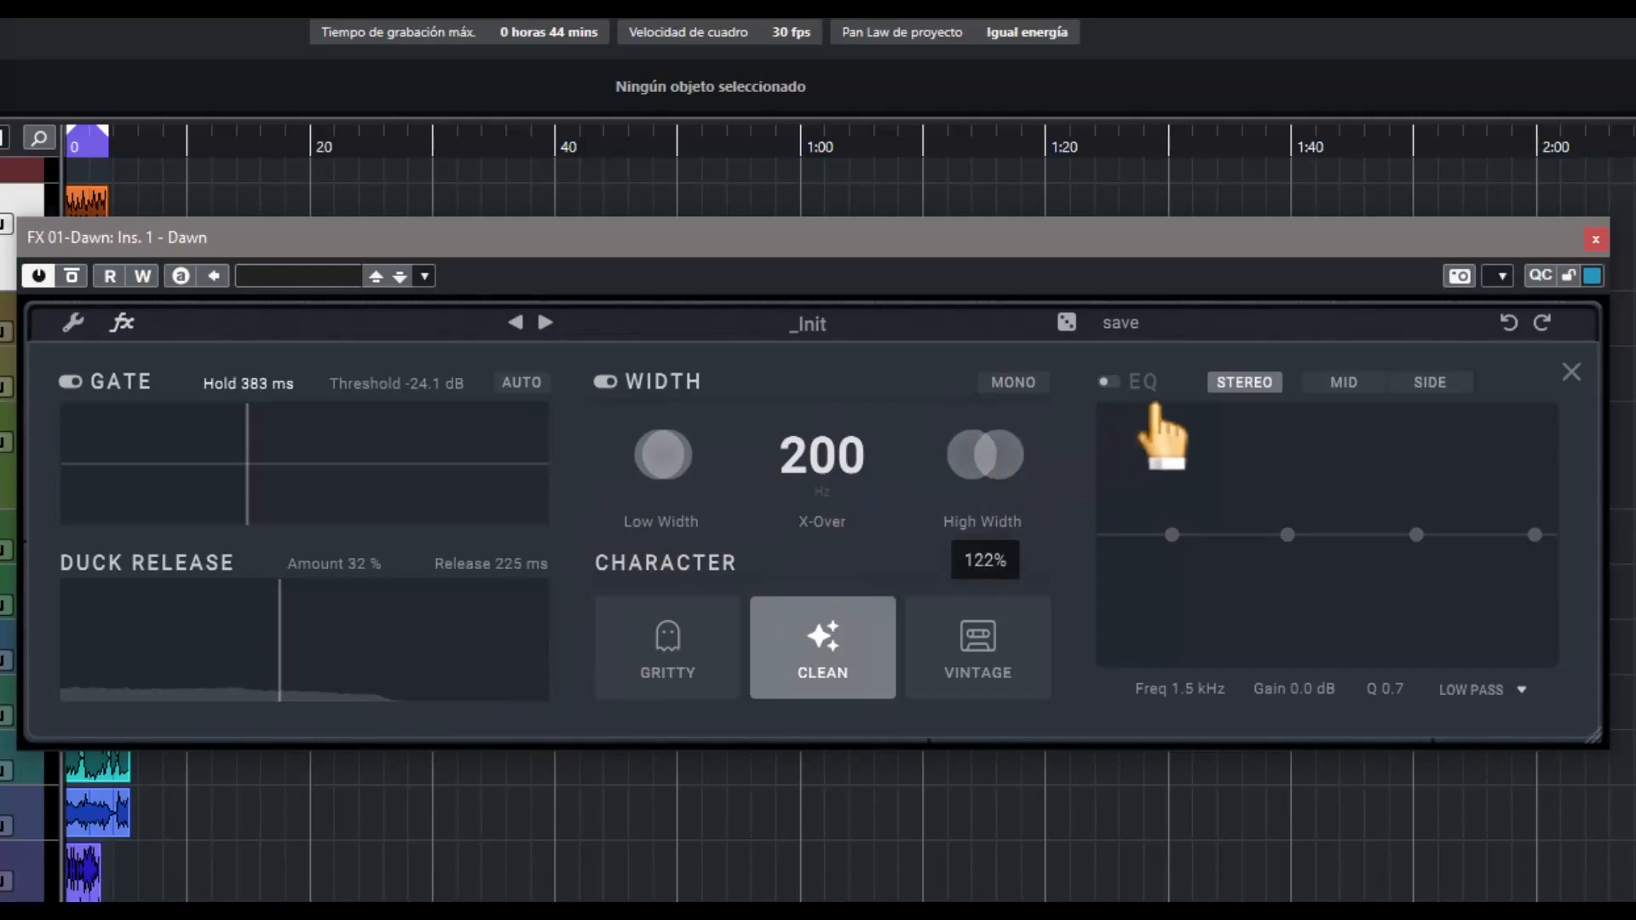
left_click_drag(1299, 376, 450, 696)
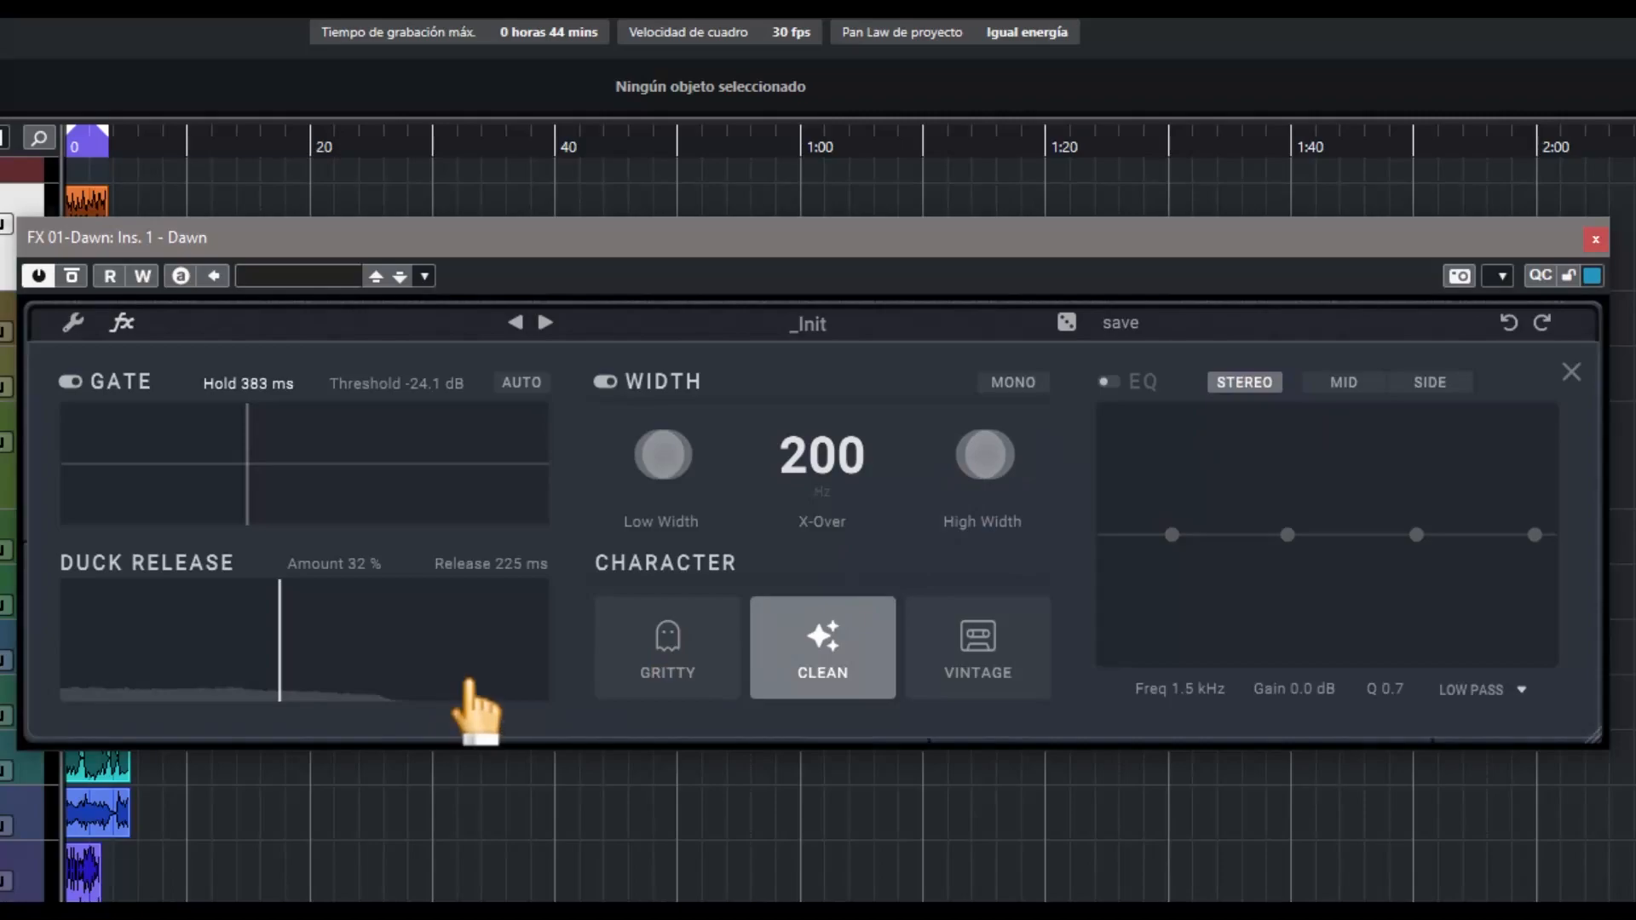
left_click_drag(832, 376, 745, 465)
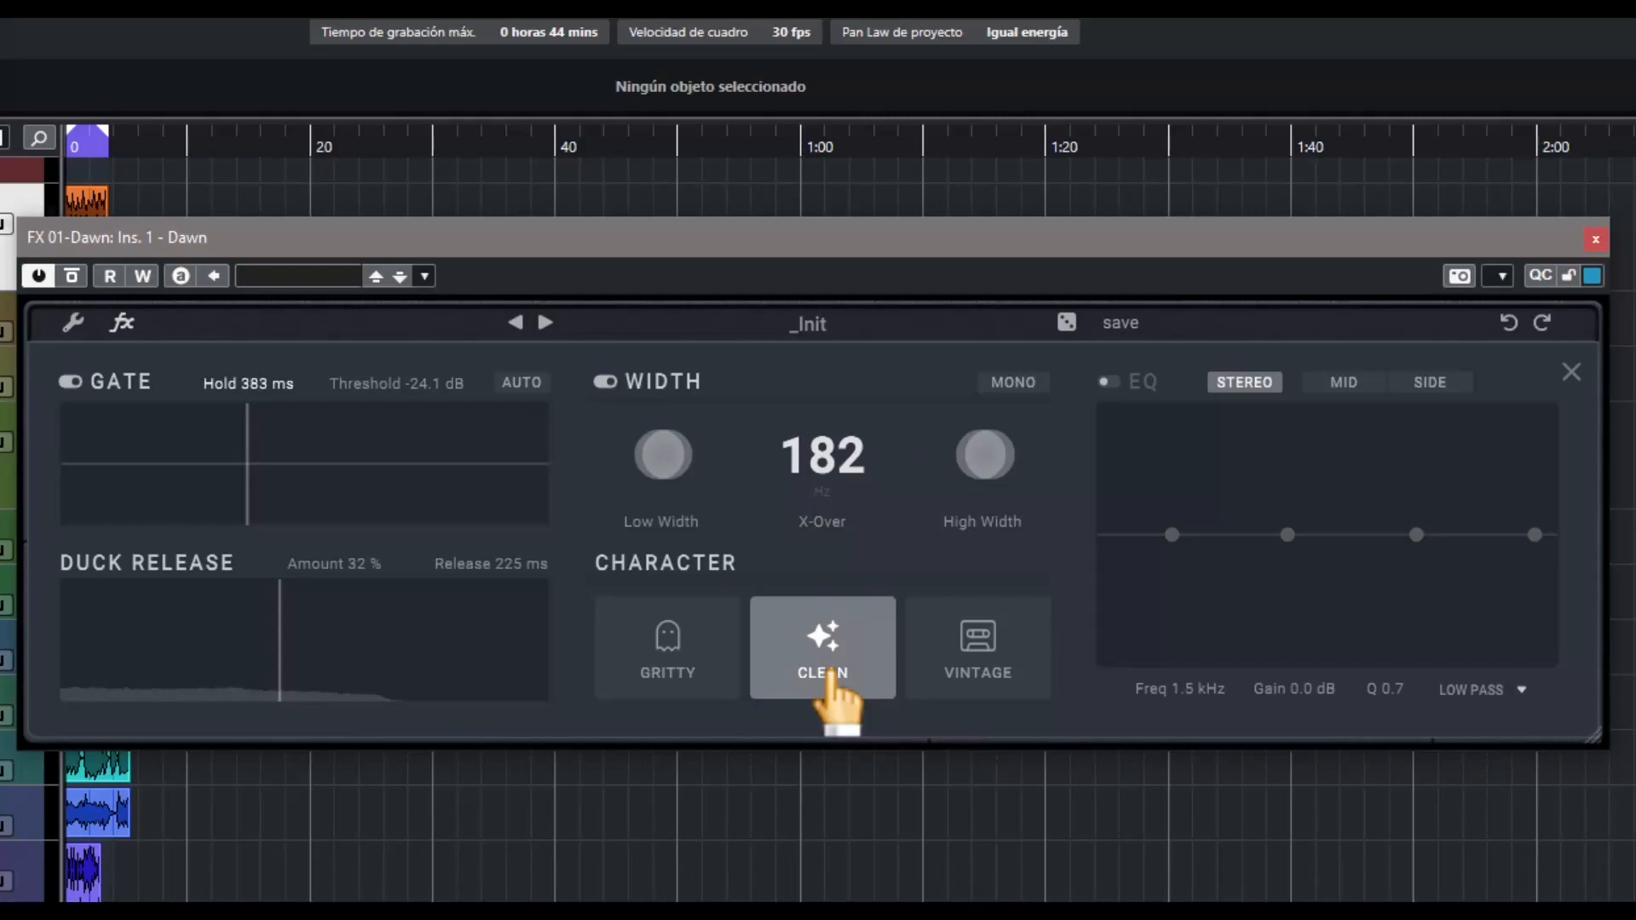
Try the vintage character and leave the reverb character set to gritty
left_click(984, 668)
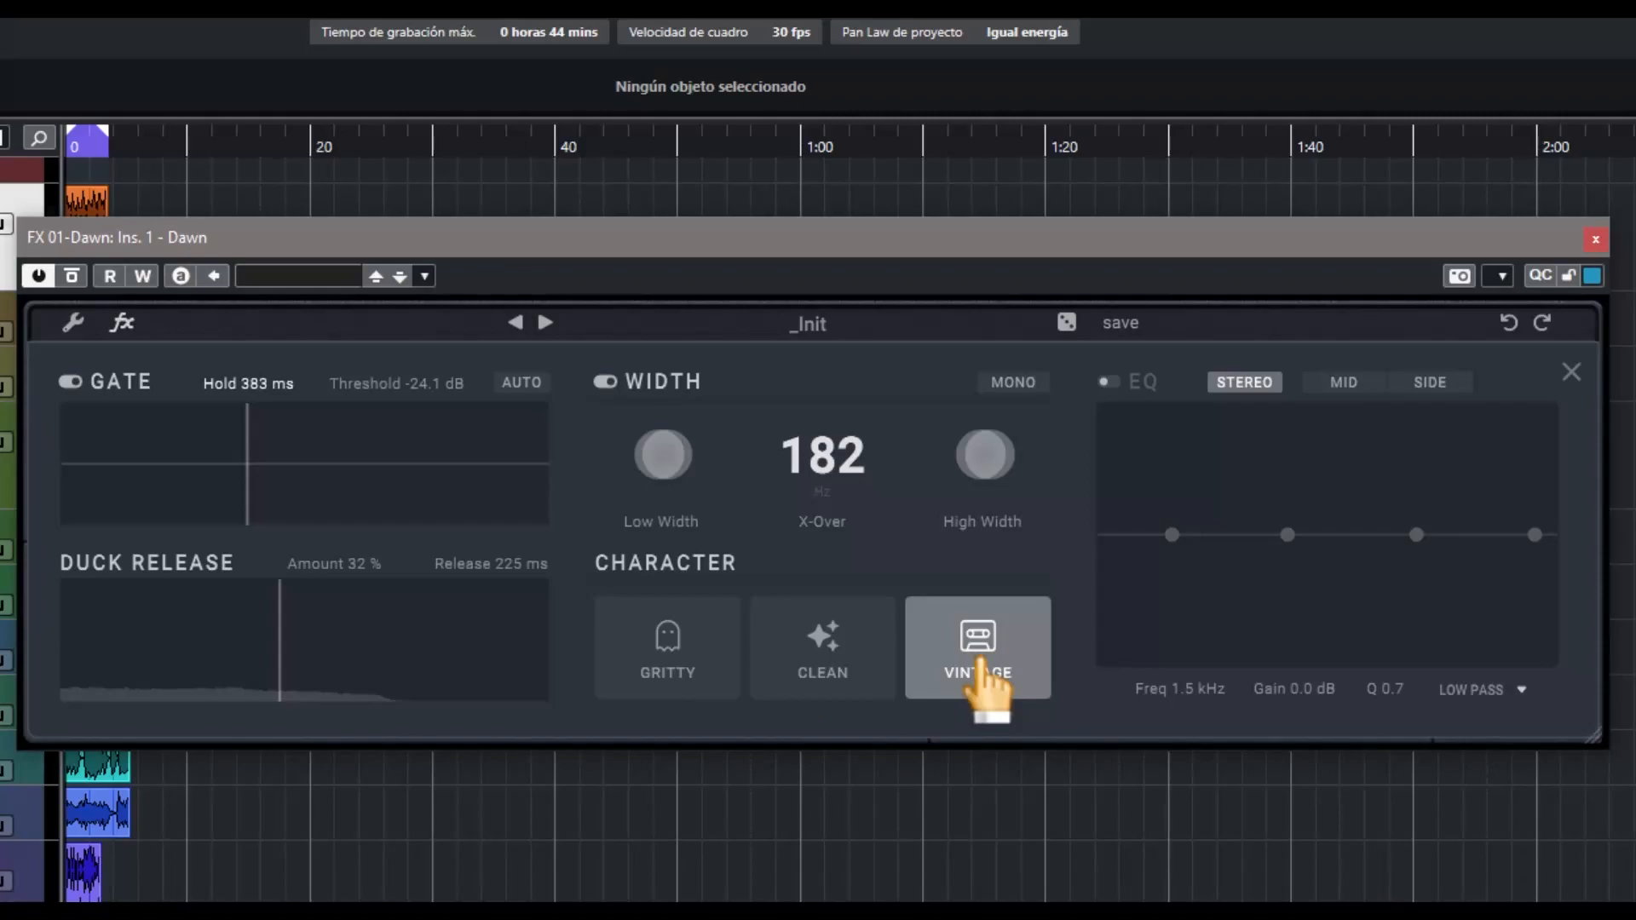
left_click(682, 661)
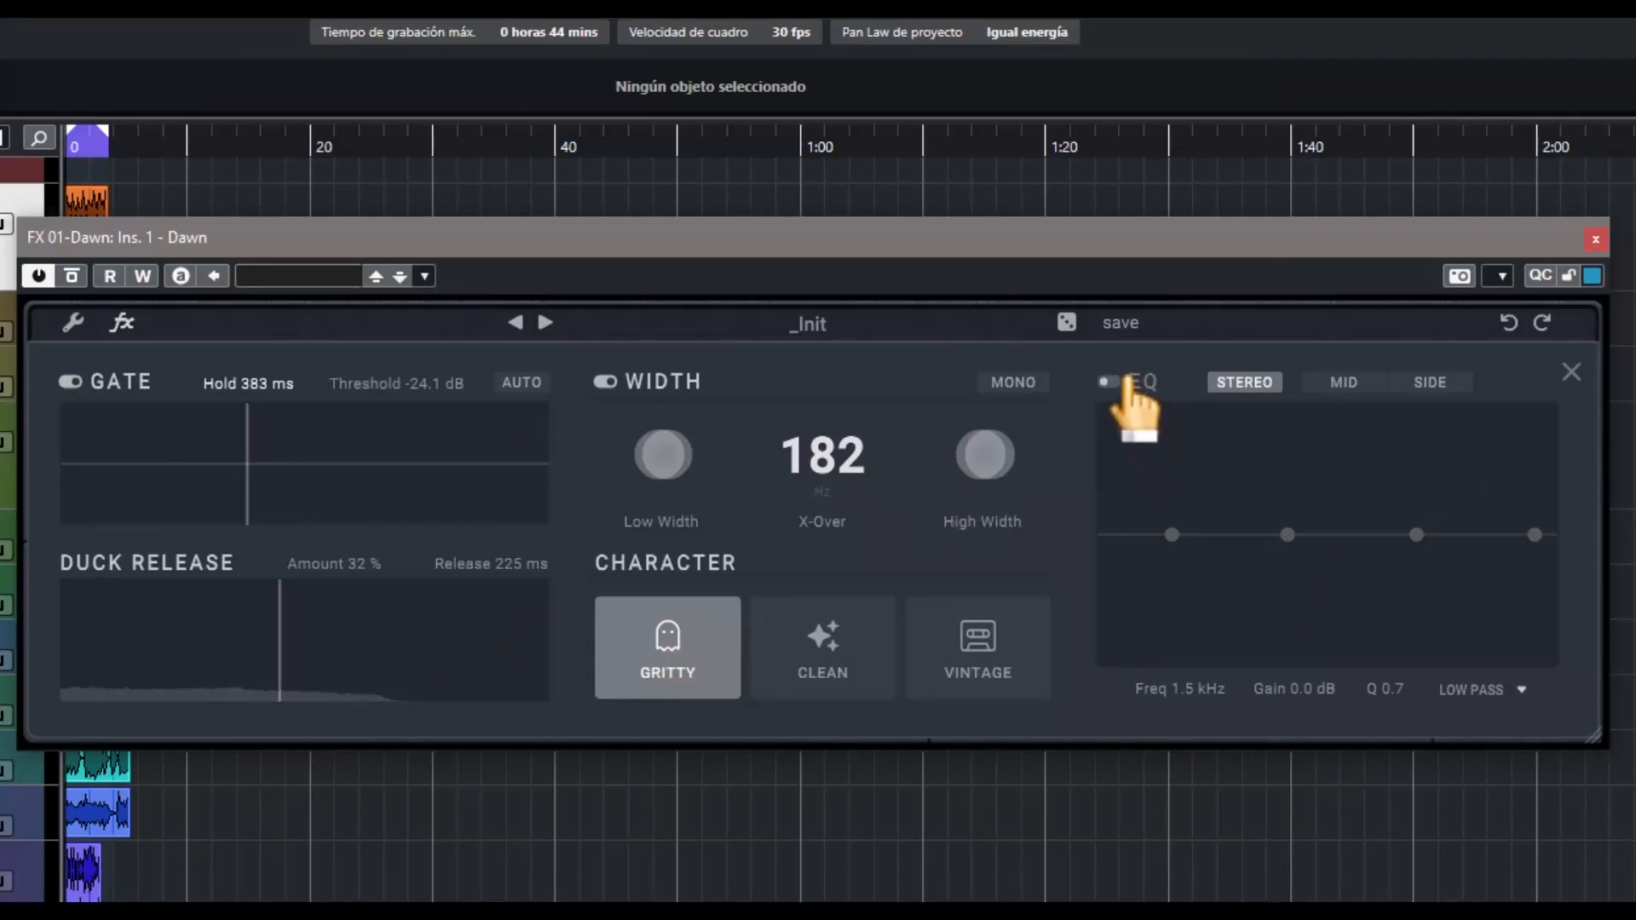
Enable the EQ, view its mid and side modes, and return it to stereo
left_click(1106, 382)
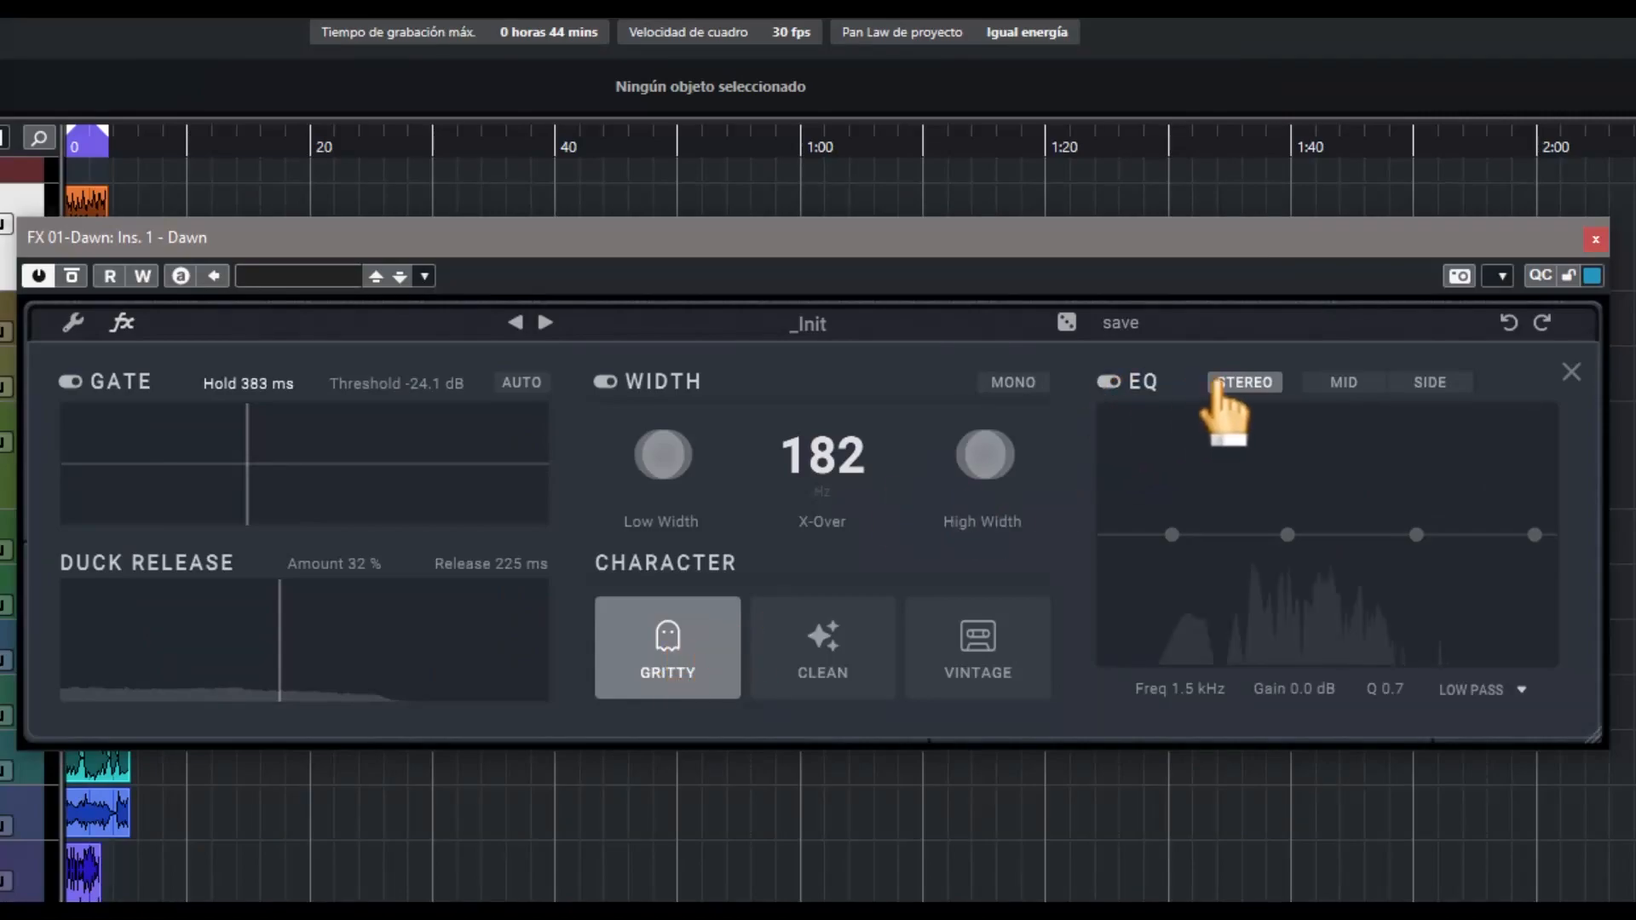
left_click(1343, 385)
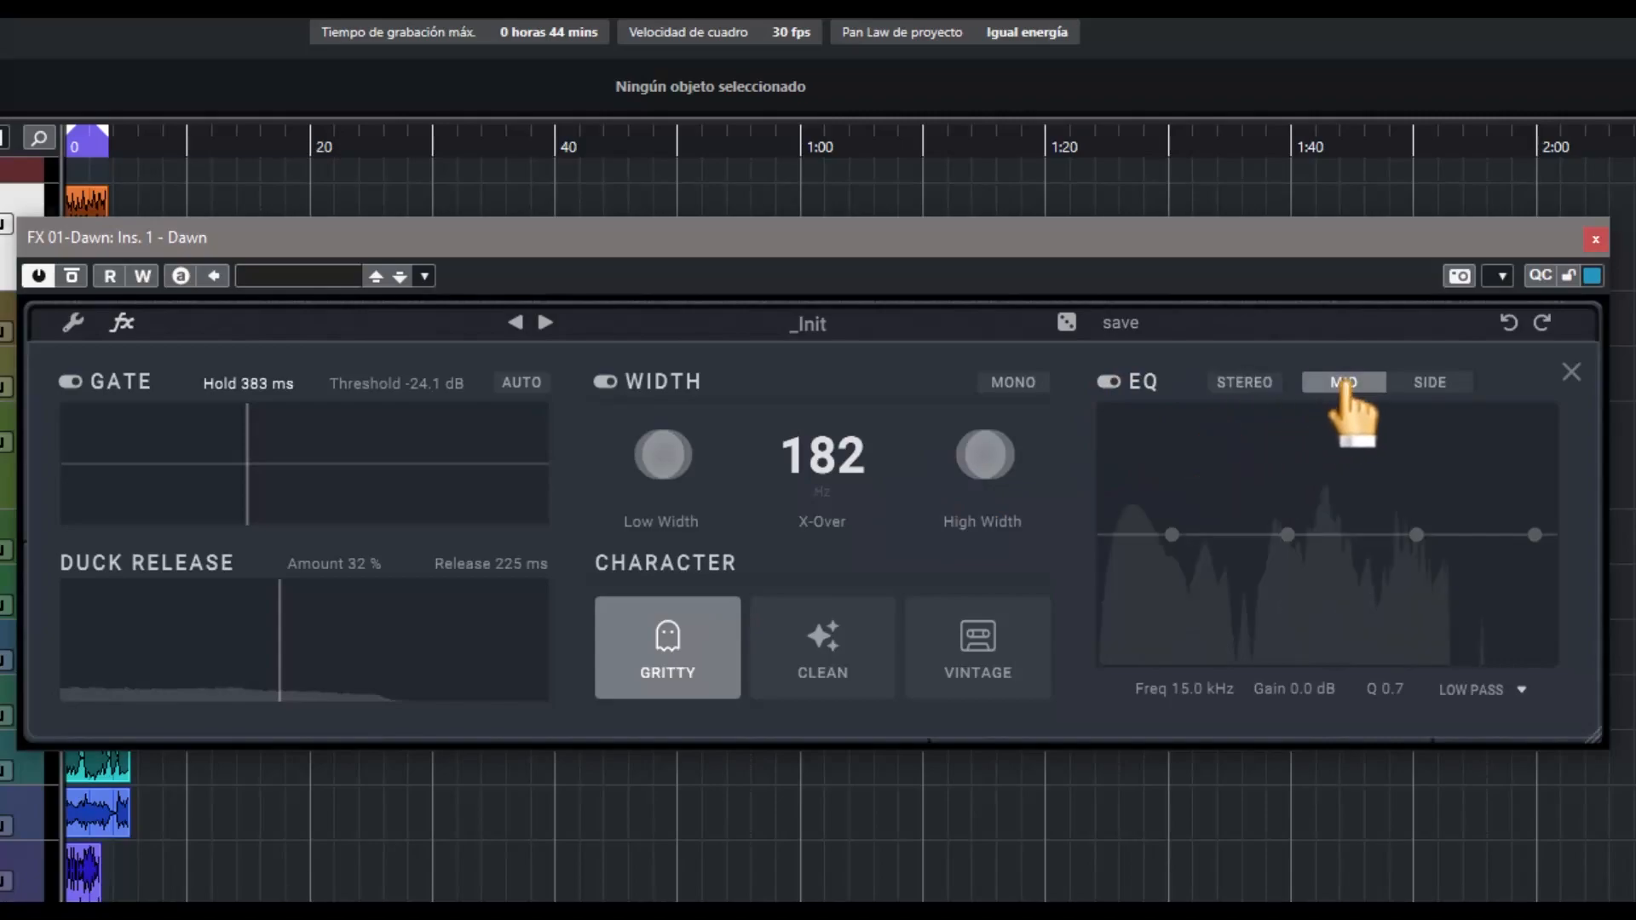
left_click(1425, 385)
left_click(1246, 383)
Shape the stereo EQ by lowering the first three bands and moving the highest band to 9.6 kHz with 7.7 dB gain
left_click_drag(1172, 534, 1198, 610)
left_click_drag(1288, 535, 1320, 570)
left_click_drag(1417, 535, 1431, 588)
left_click_drag(1534, 535, 1506, 449)
Move the second EQ band to 478 Hz and -5.6 dB, view the available filter types, and close the effects page
left_click(1497, 689)
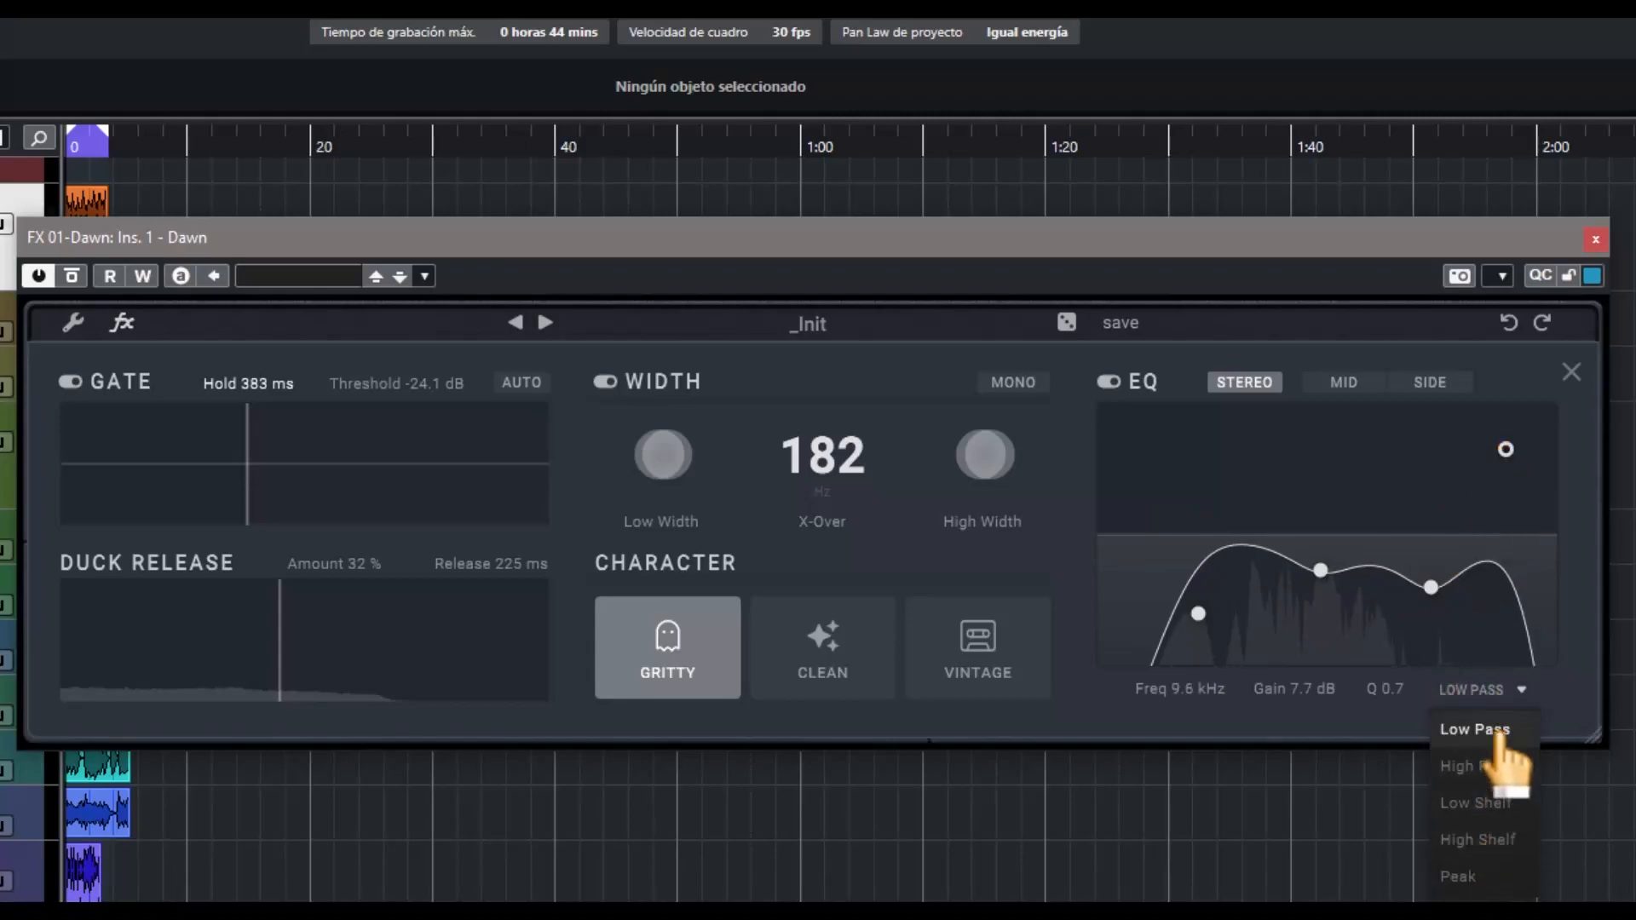
left_click(1271, 721)
left_click_drag(1320, 569, 1308, 594)
left_click(1474, 684)
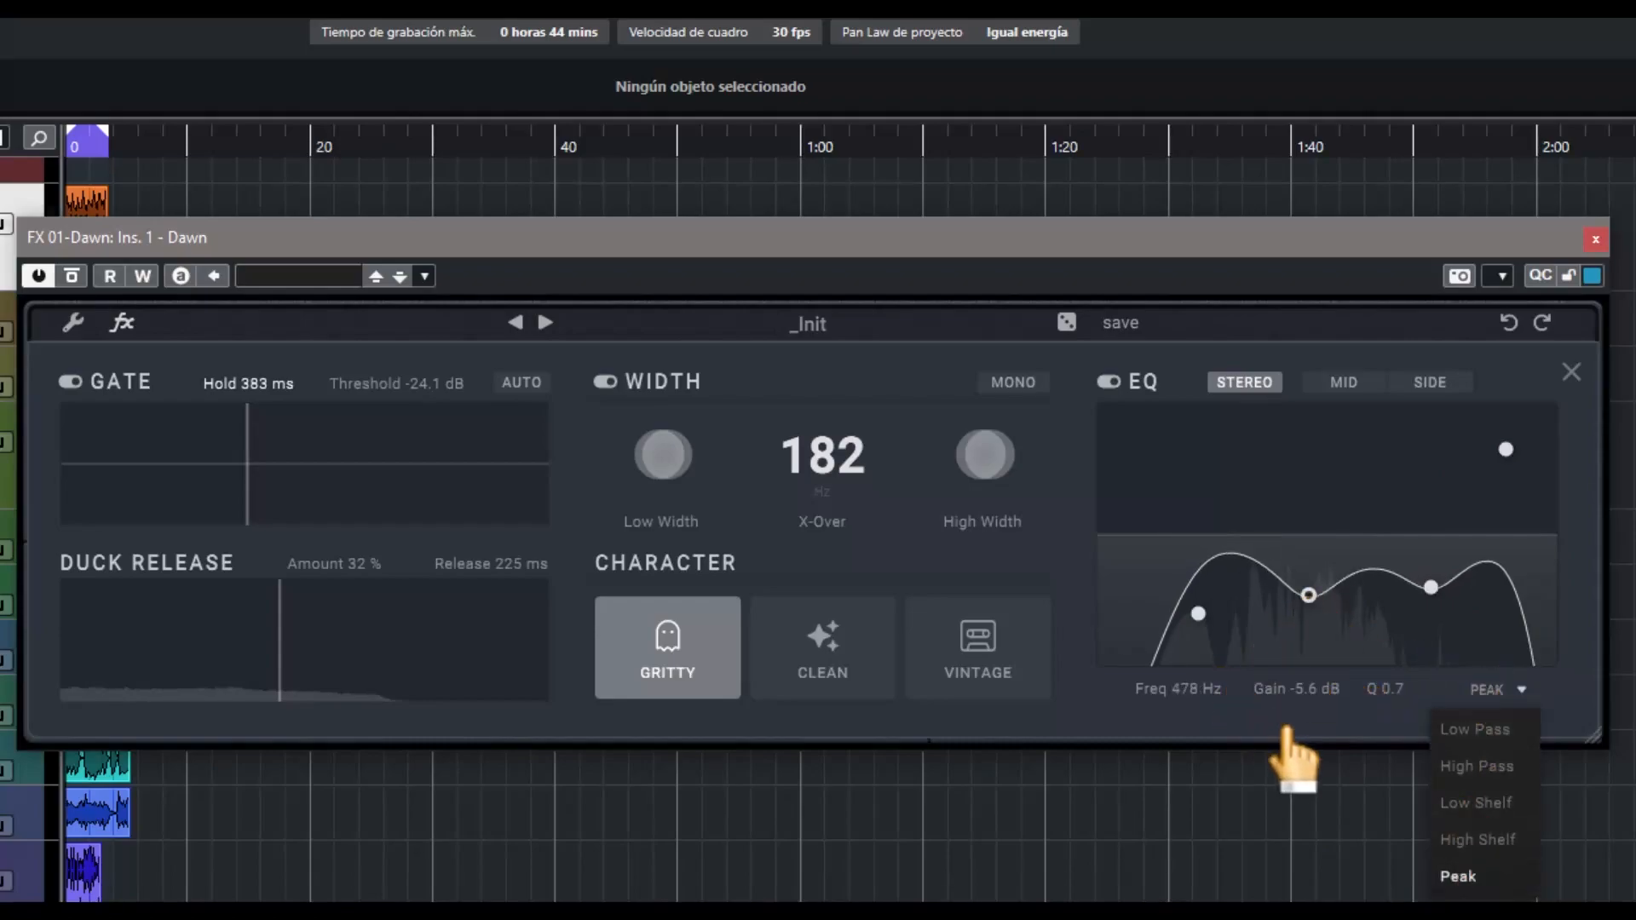
left_click(1281, 720)
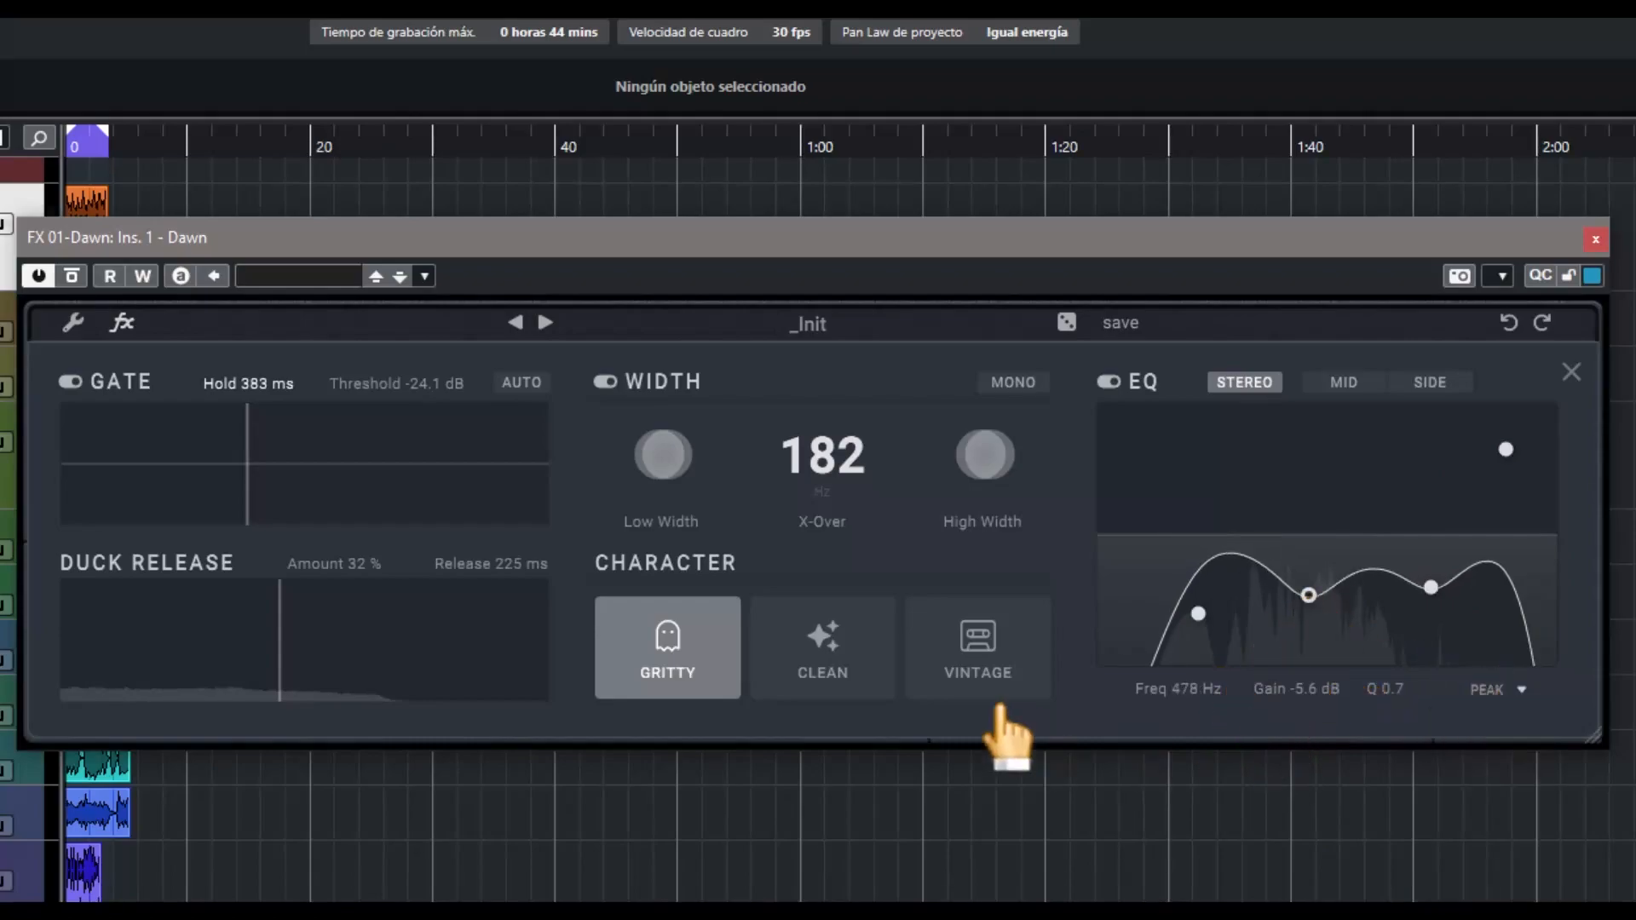
left_click(1569, 373)
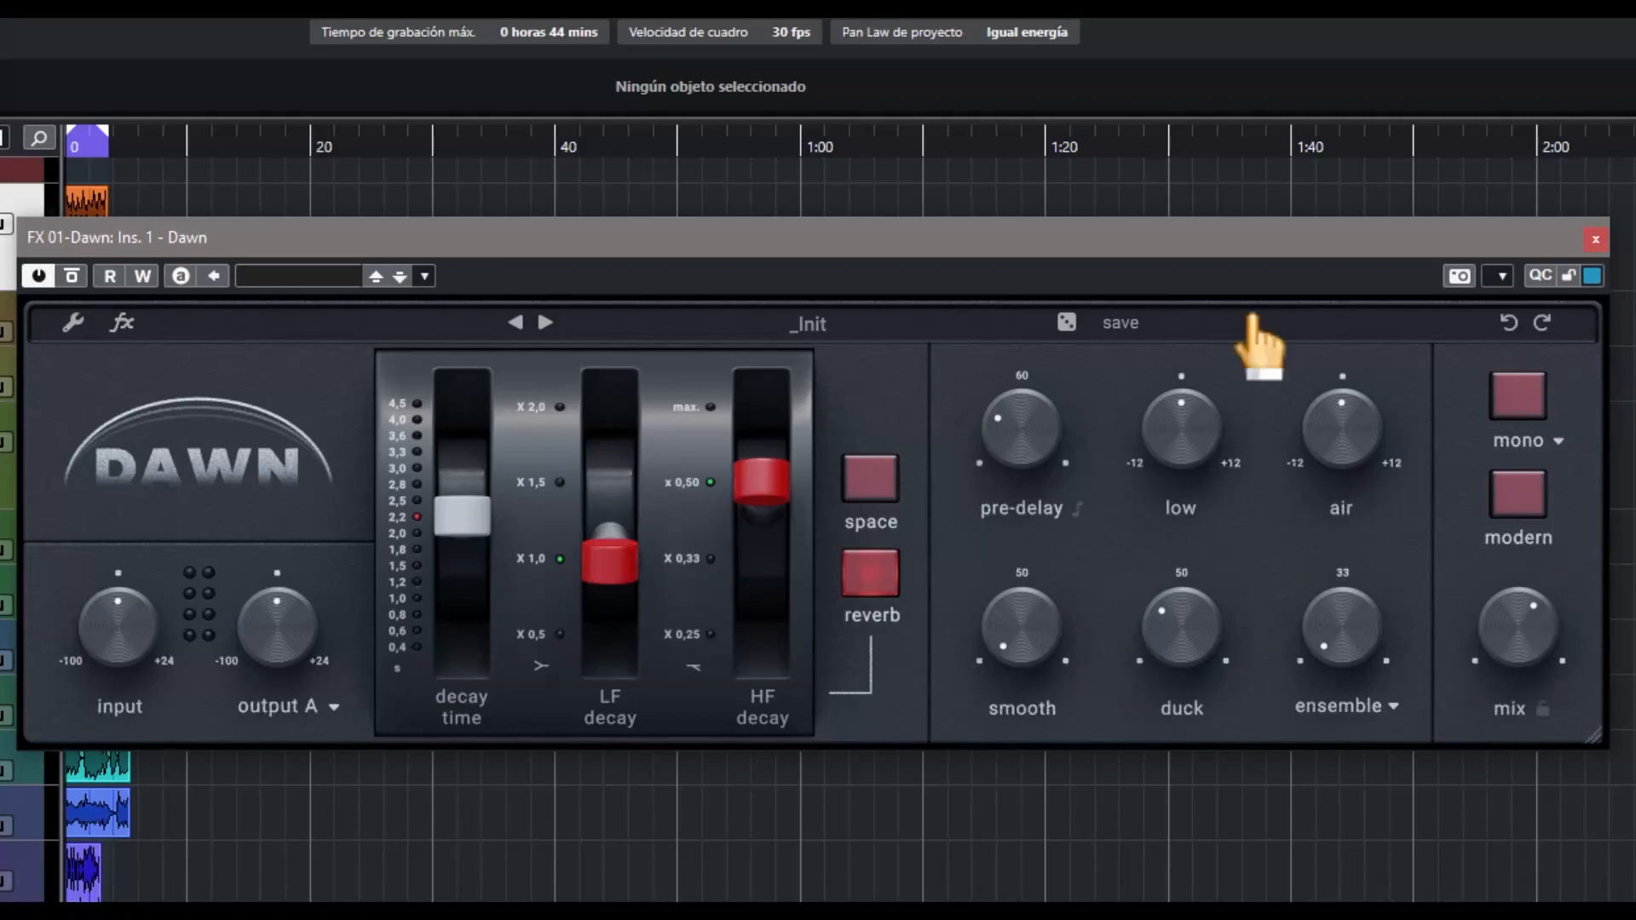
Load the 70s Non Lin preset and return to the _Init preset to reset the settings
left_click(545, 324)
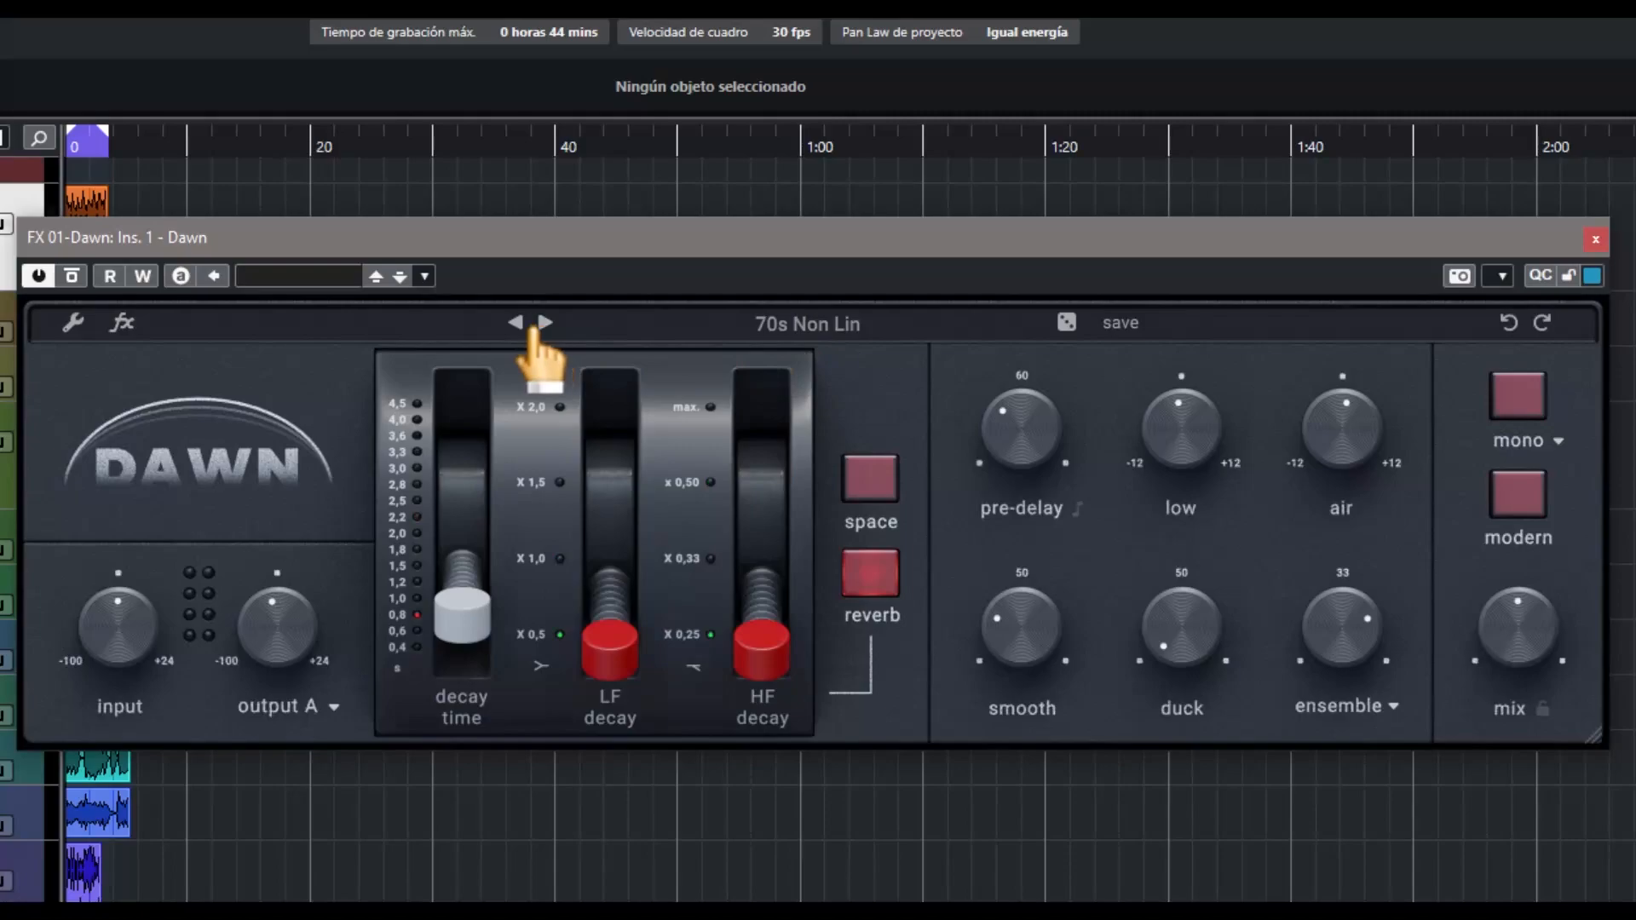
left_click(516, 324)
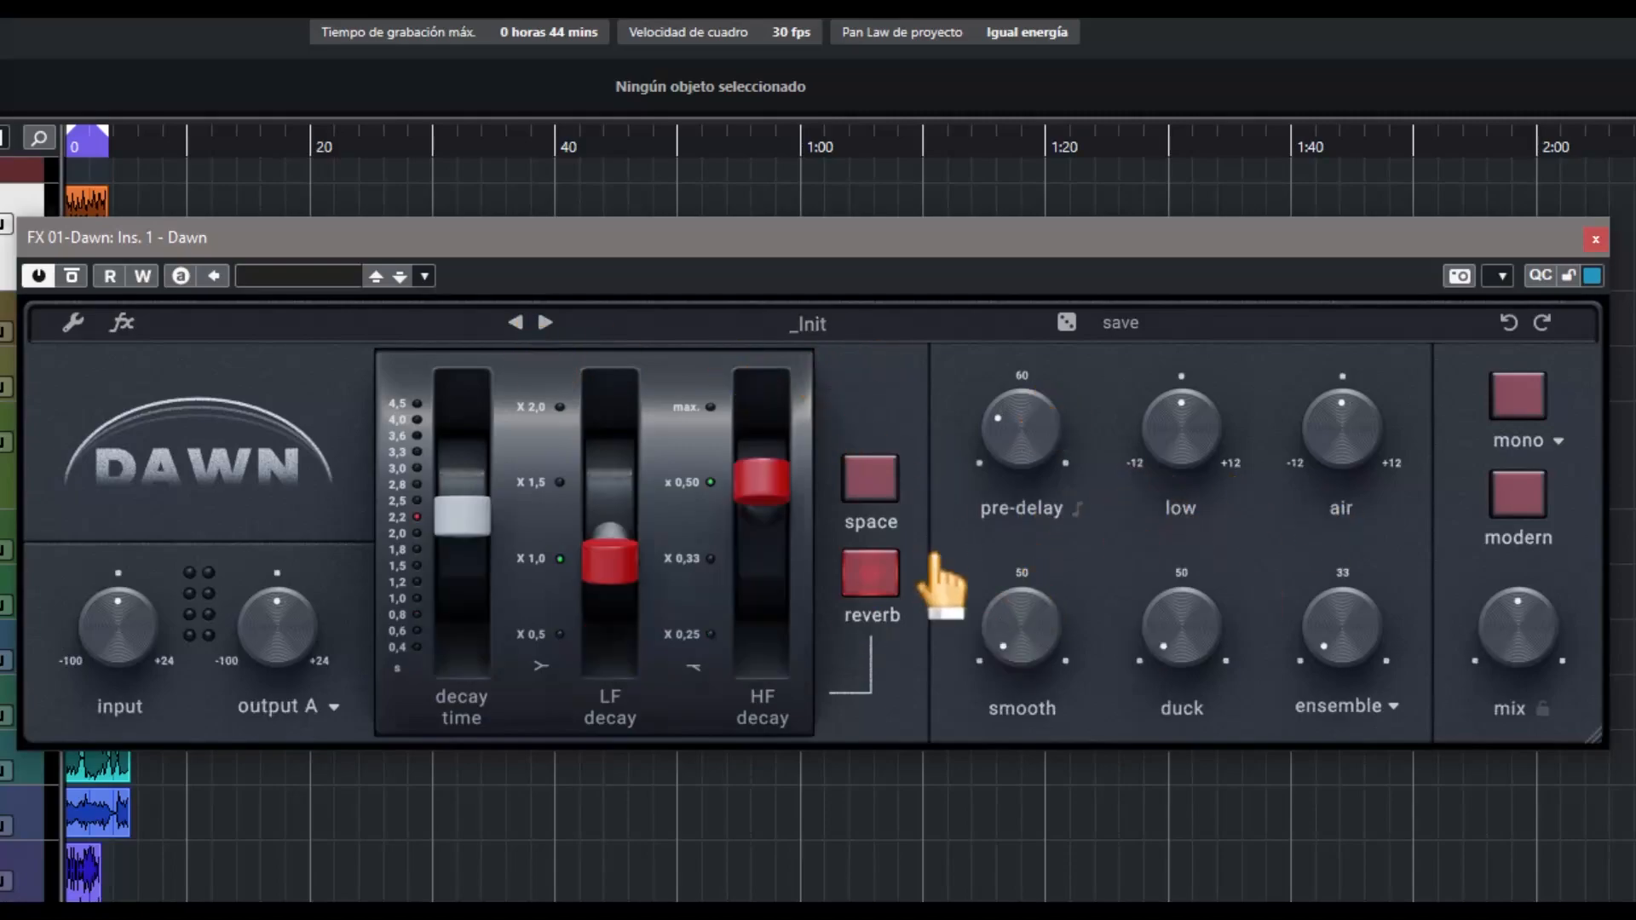
Start project playback and lower the reverb mix to its minimum
key("space")
left_click(1481, 660)
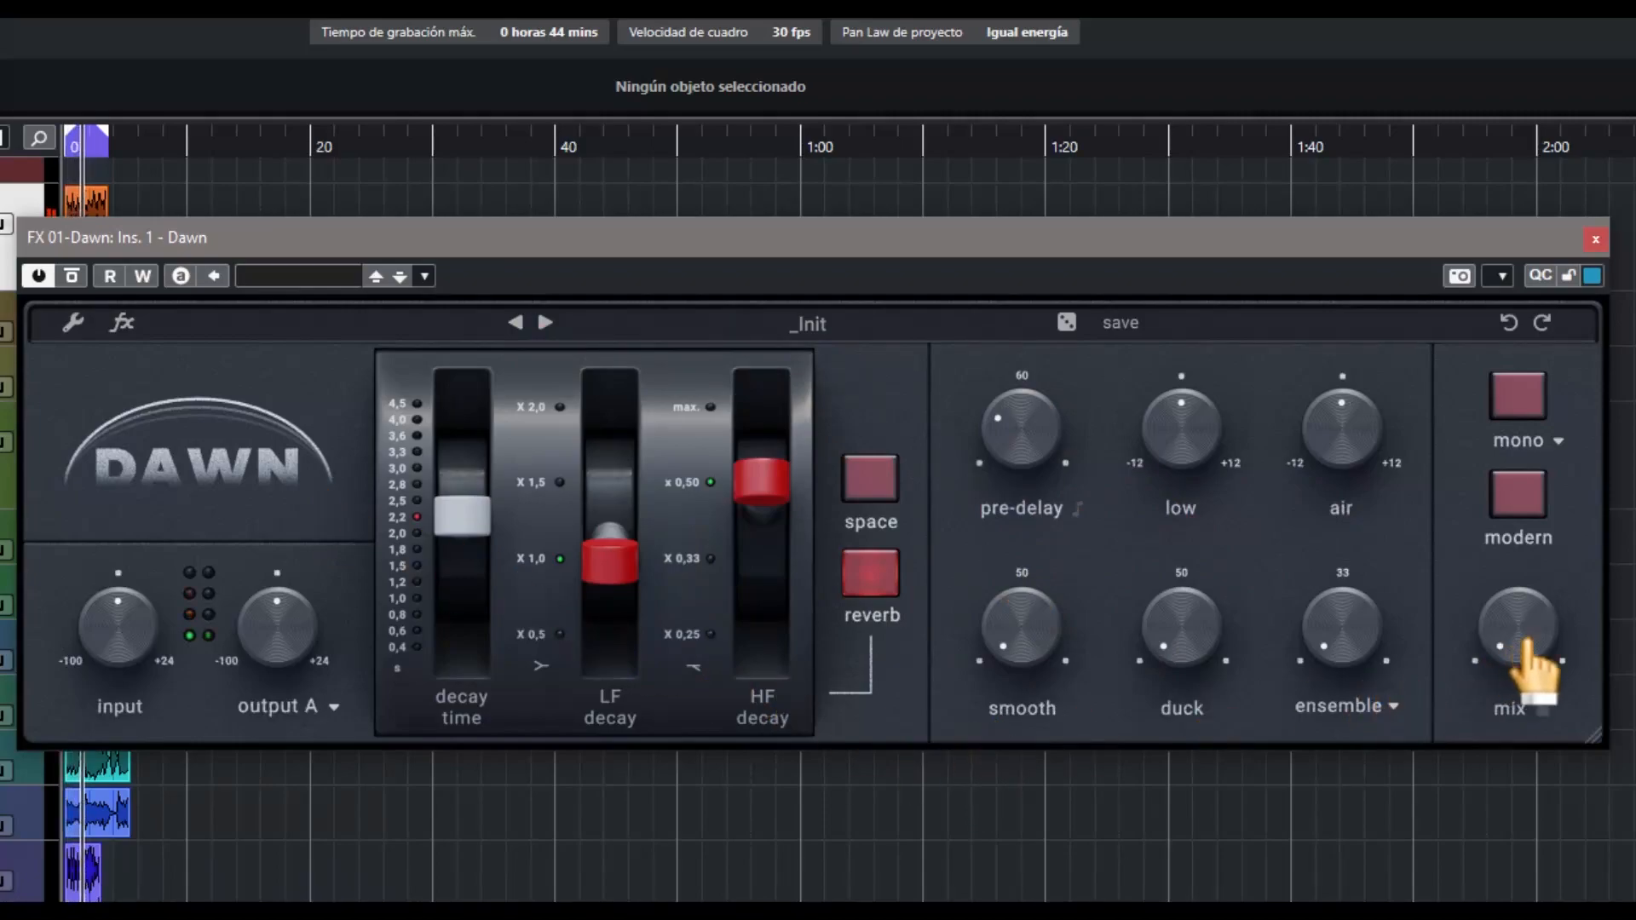
Set the decay time to 0.8 s, the LF decay to x 0,5 and the HF decay to max
left_click_drag(463, 516, 474, 622)
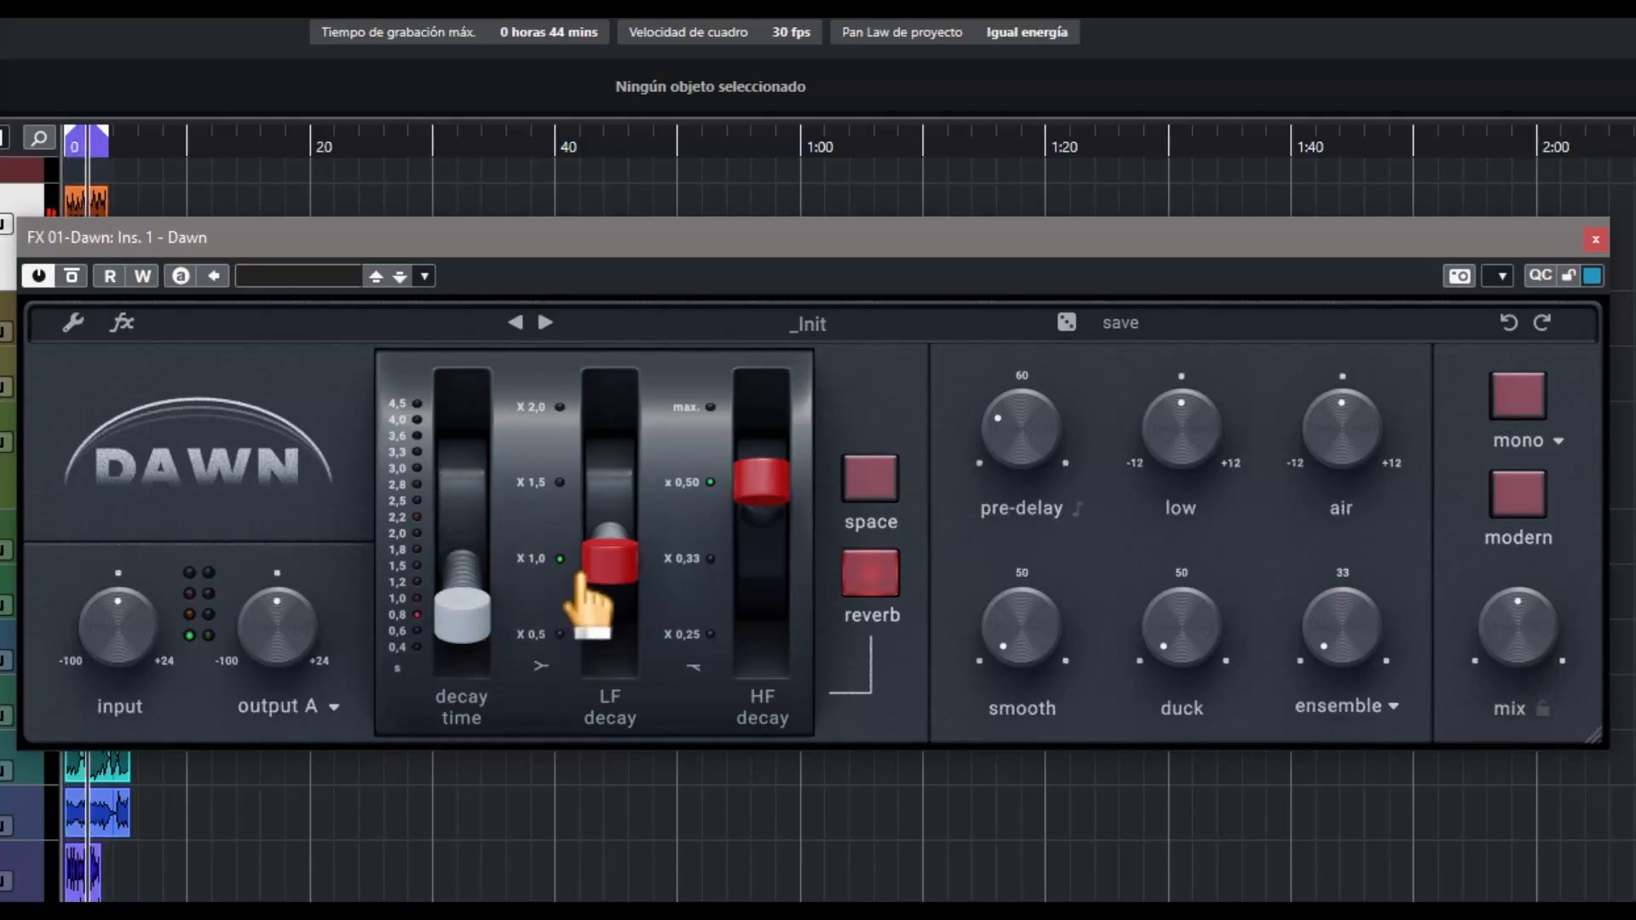
left_click_drag(610, 563, 633, 712)
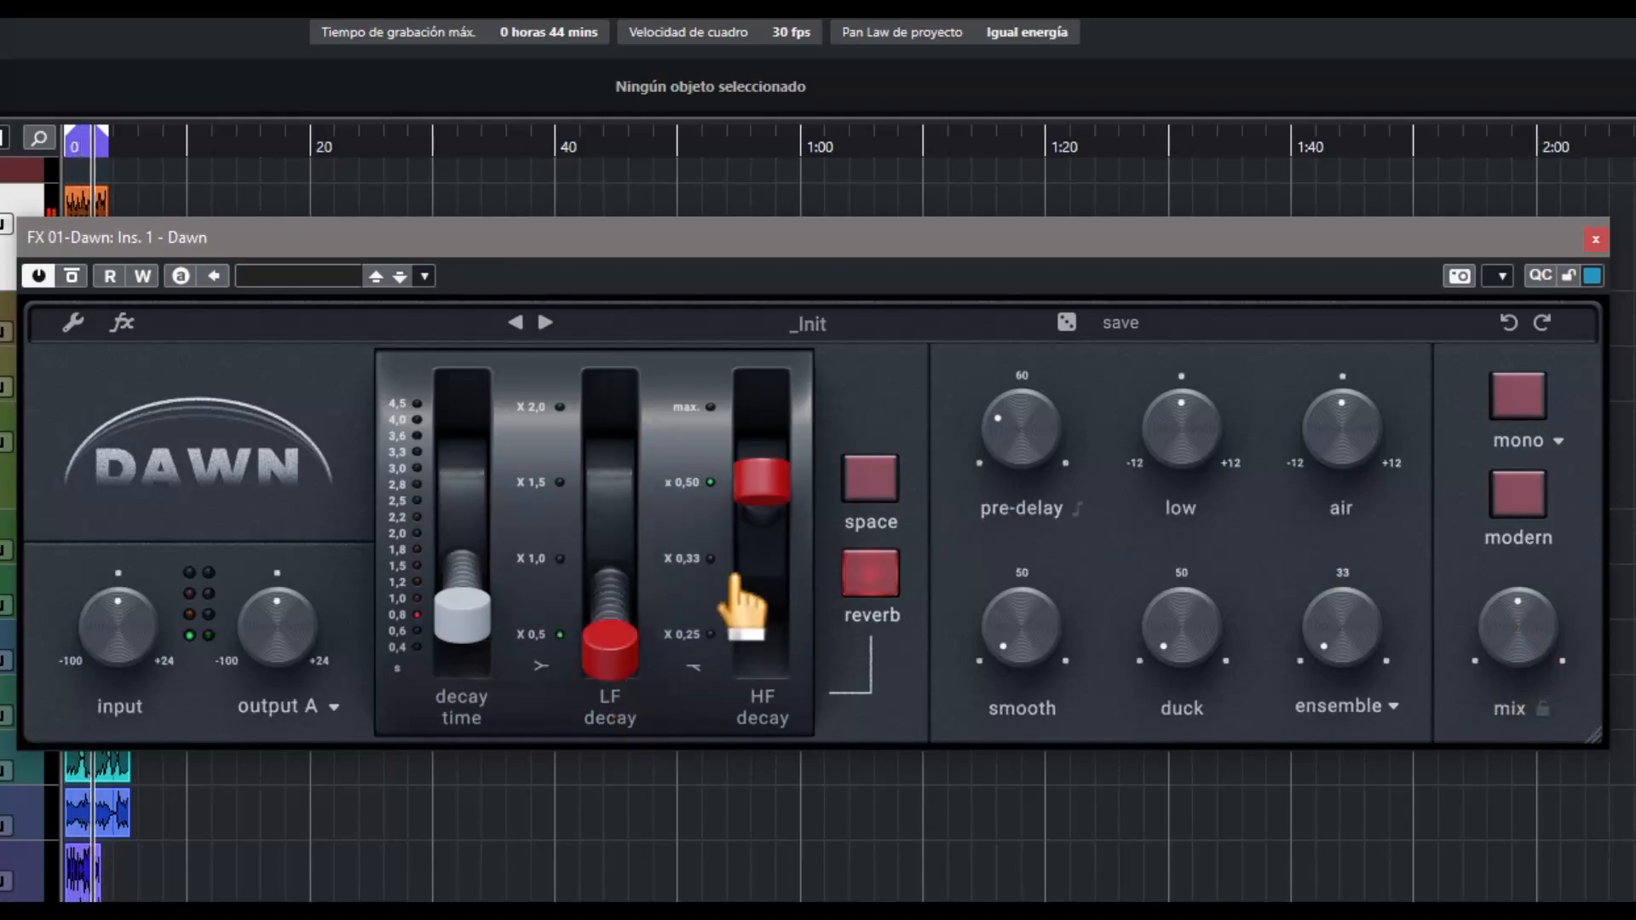
left_click_drag(750, 545, 763, 661)
left_click_drag(763, 576, 763, 392)
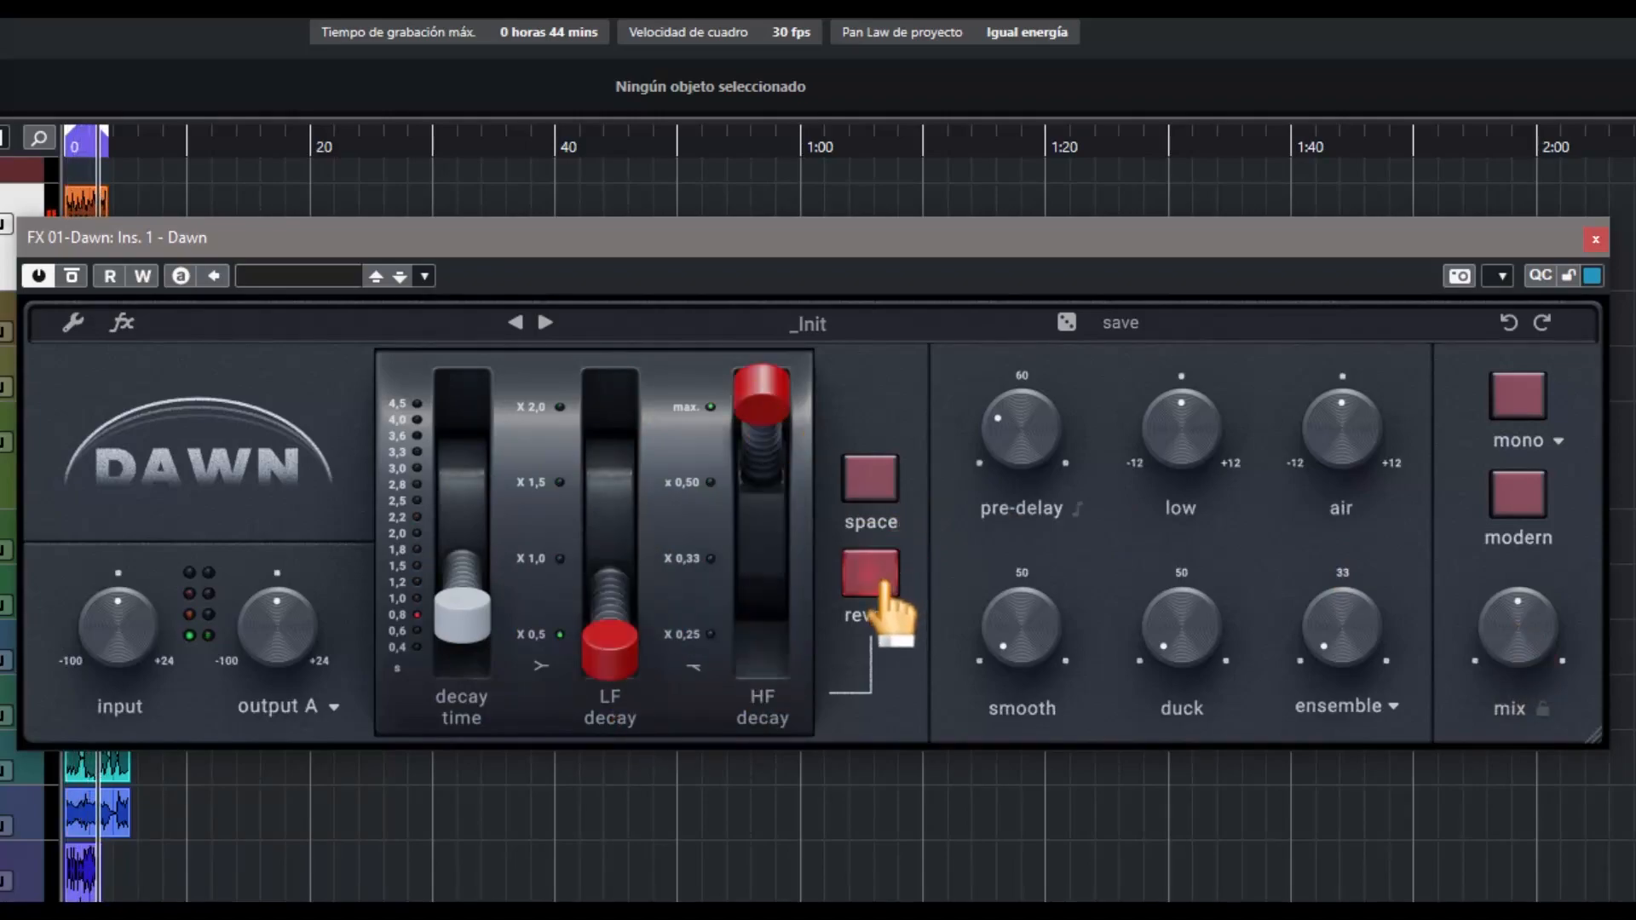
Lower the pre-delay and low controls, boost air, and raise smooth to about half and duck above half
left_click_drag(982, 445, 1035, 511)
left_click_drag(1159, 481, 1201, 563)
left_click_drag(1344, 486, 1351, 417)
left_click_drag(1026, 637, 1029, 496)
left_click_drag(1178, 645, 1206, 461)
Raise the ensemble amount, switch the modulation type to flux, and turn its amount down low
left_click_drag(1323, 641, 1345, 517)
left_click(1391, 707)
left_click(1335, 771)
left_click_drag(1375, 638, 1337, 807)
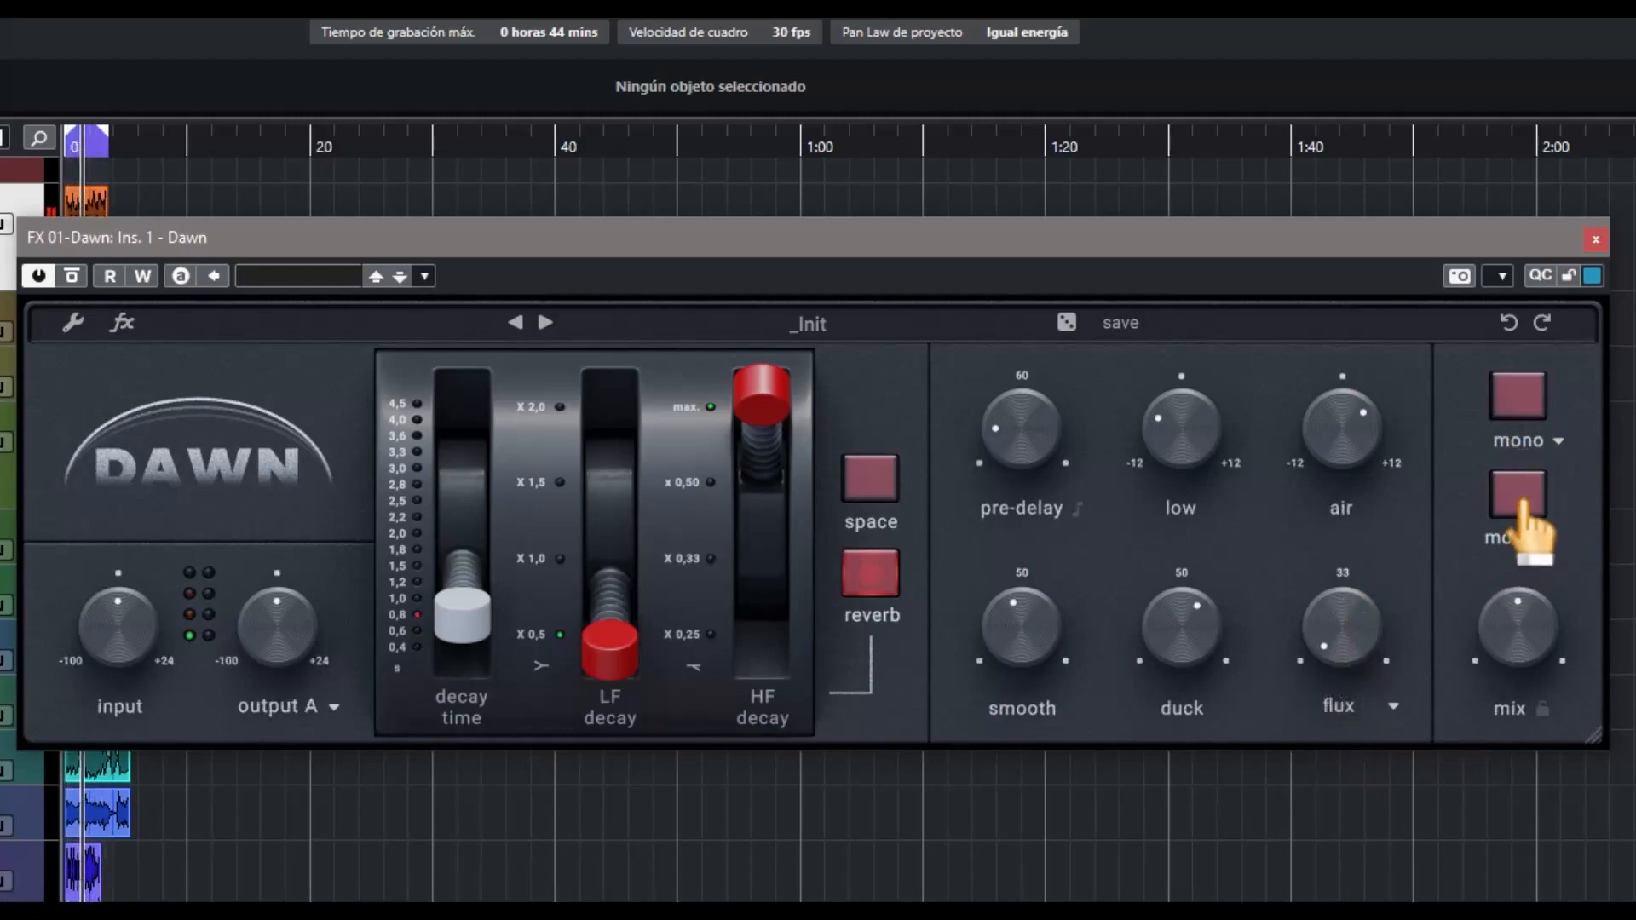
Enable modern mode with the mix at 31%, and set the HF decay to x 0,25 and the decay time to 0.4 s
left_click_drag(1516, 635, 1506, 671)
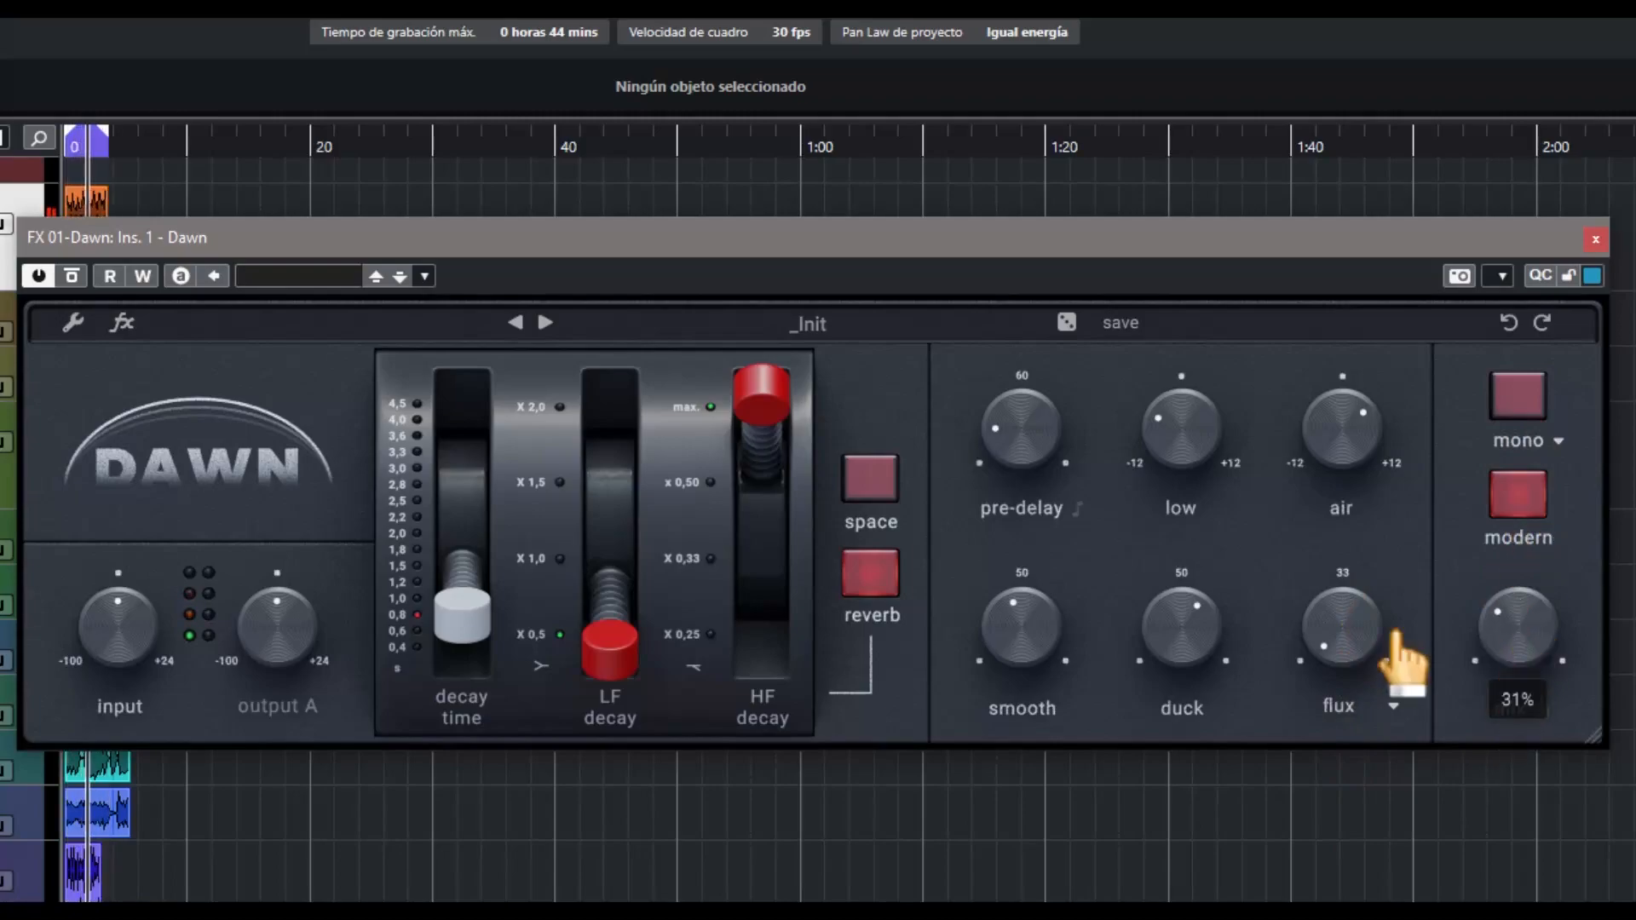
left_click_drag(754, 417, 767, 522)
left_click_drag(782, 643, 782, 668)
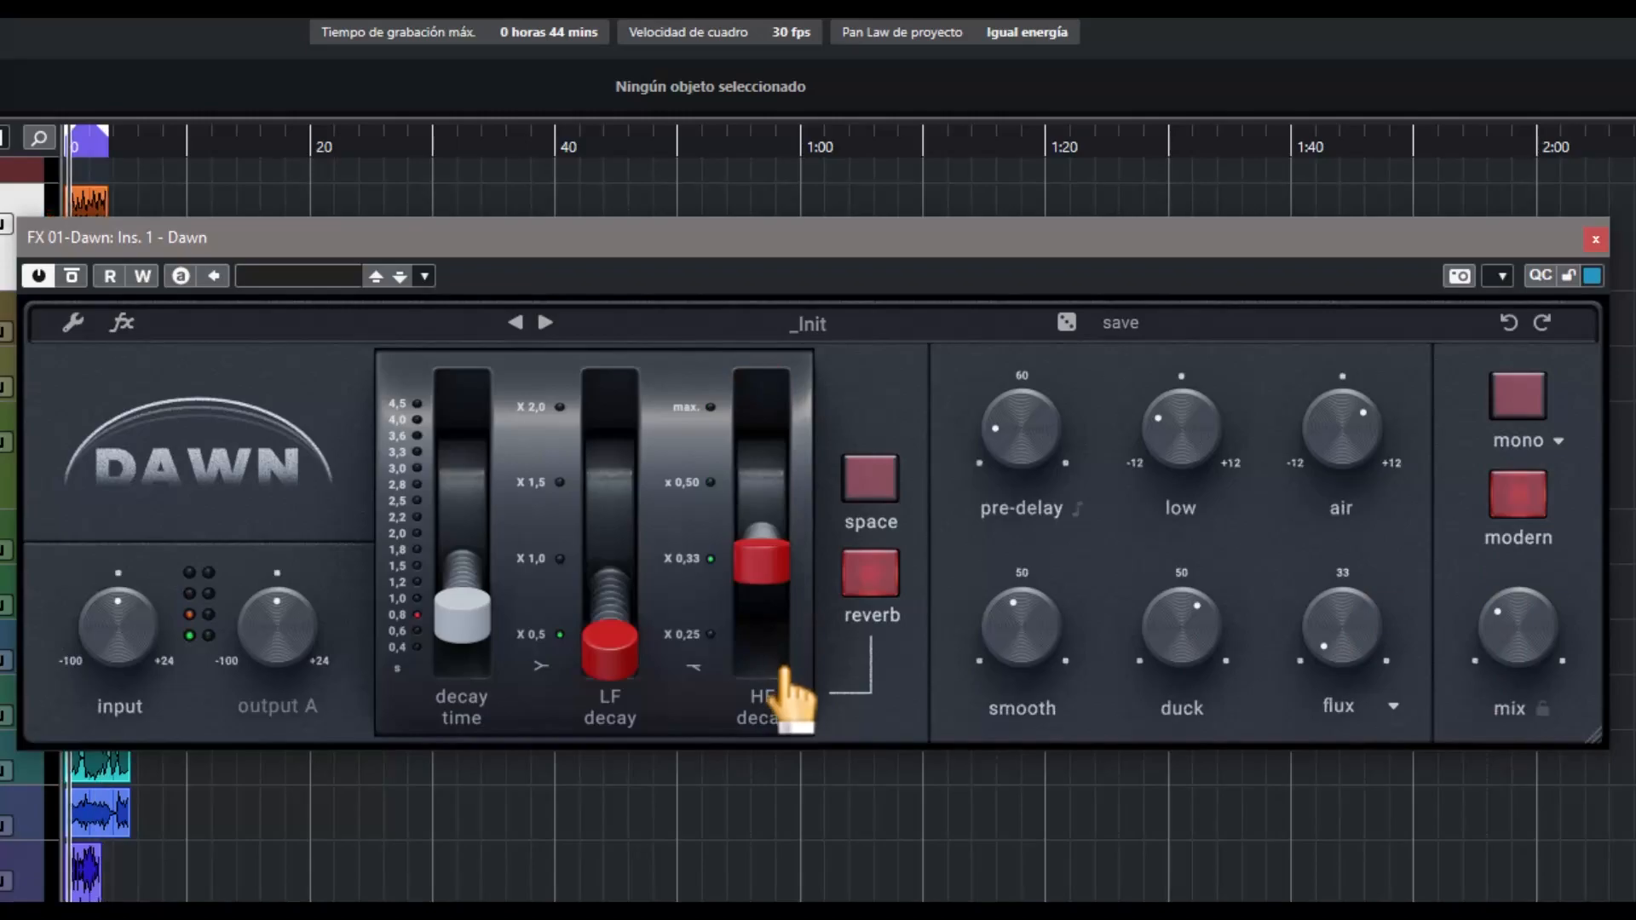
left_click_drag(774, 569, 780, 659)
left_click_drag(462, 635, 464, 677)
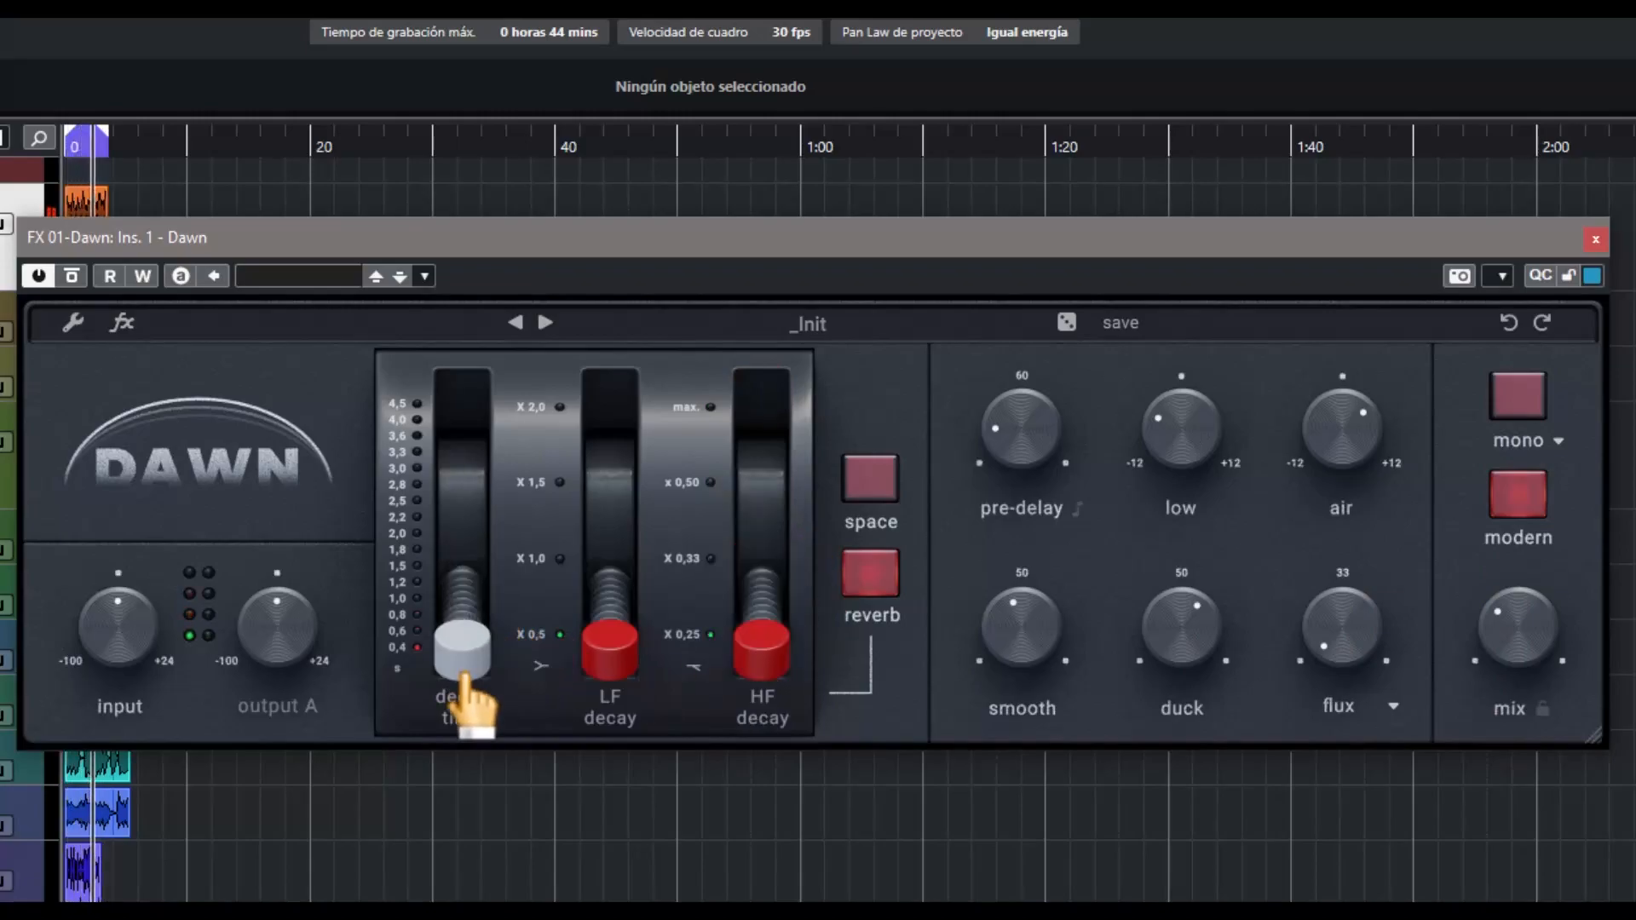
Filter the preset library by the Drums tag, load the 70s Non Lin preset and close the library
left_click(805, 326)
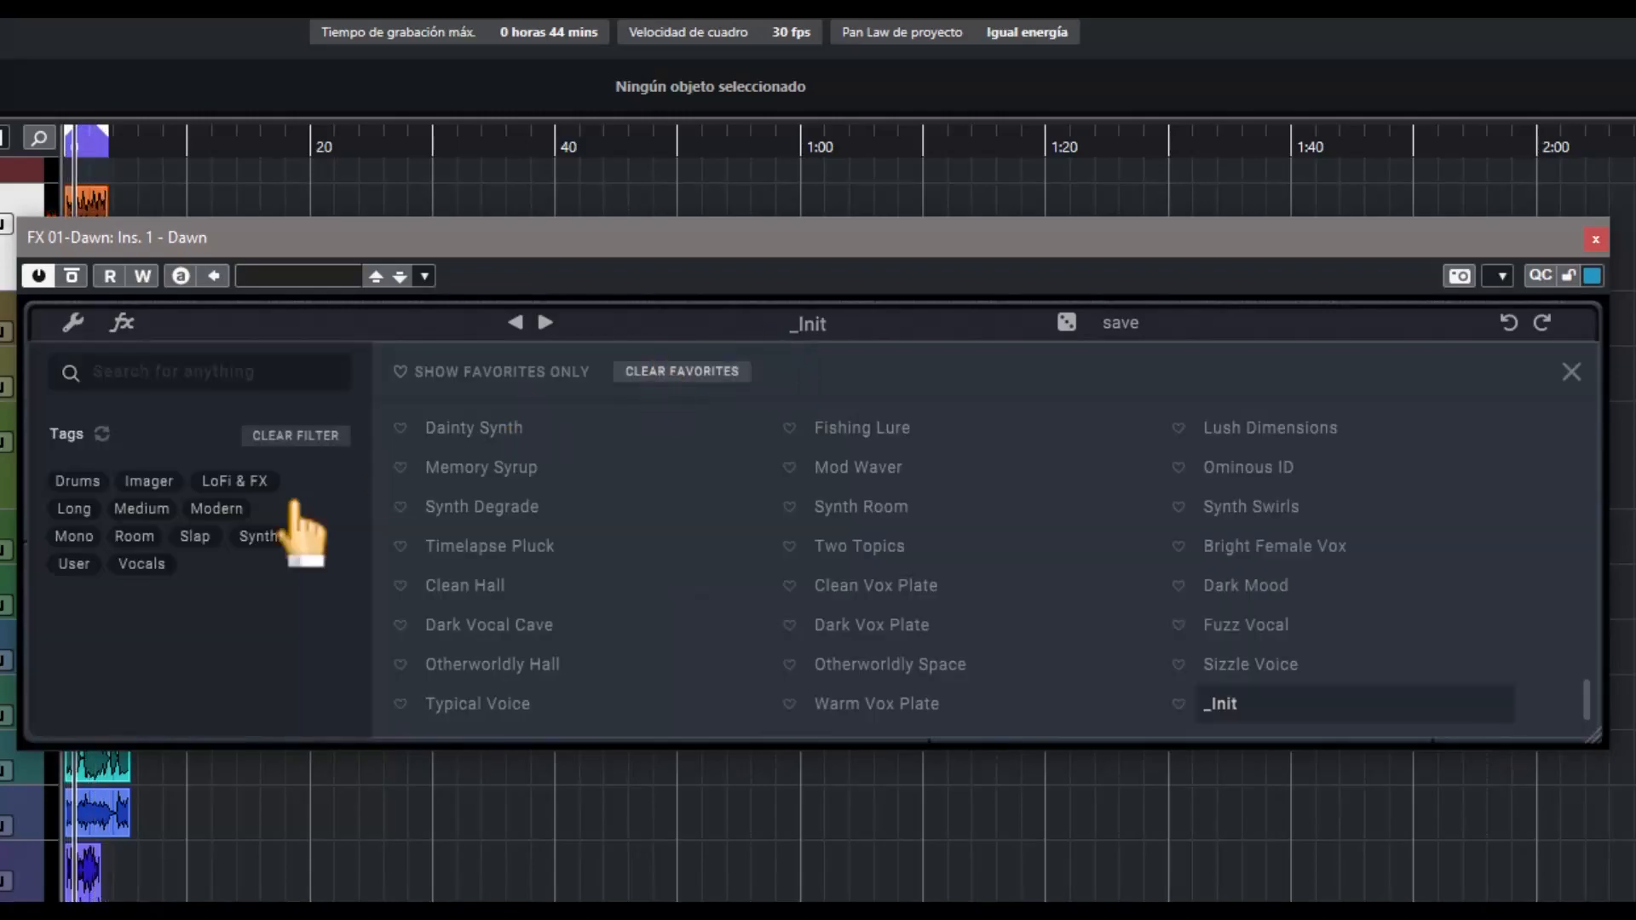
left_click(78, 481)
left_click(473, 432)
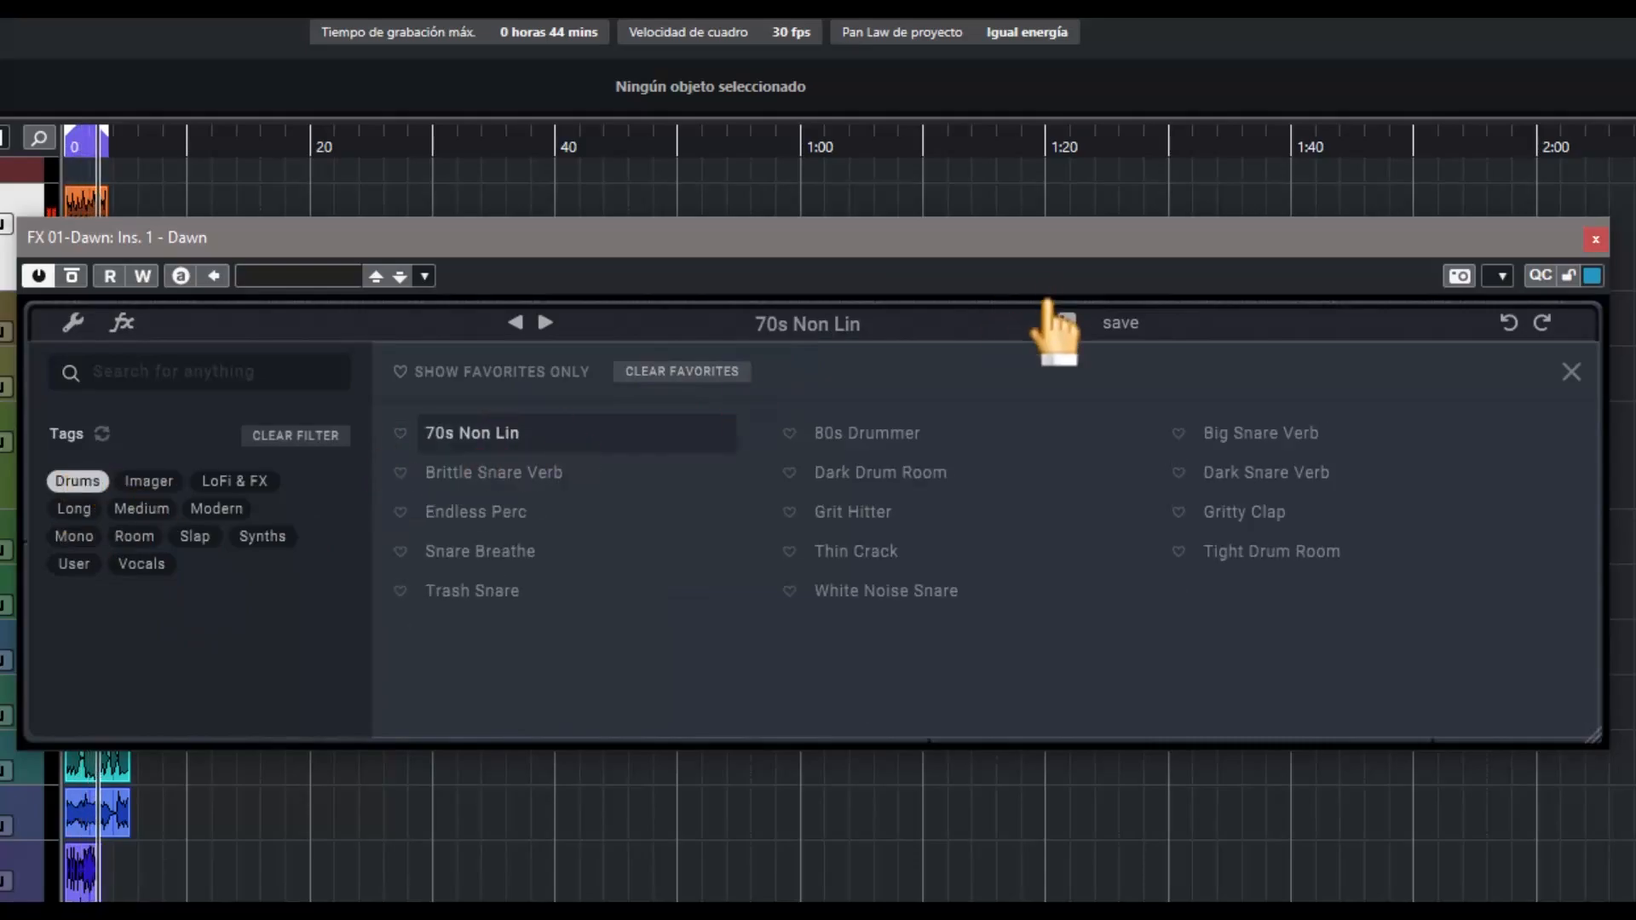
left_click(1571, 372)
Step through the drum presets from 80s Drummer to Dark Snare Verb and raise the mix to about halfway
left_click(545, 322)
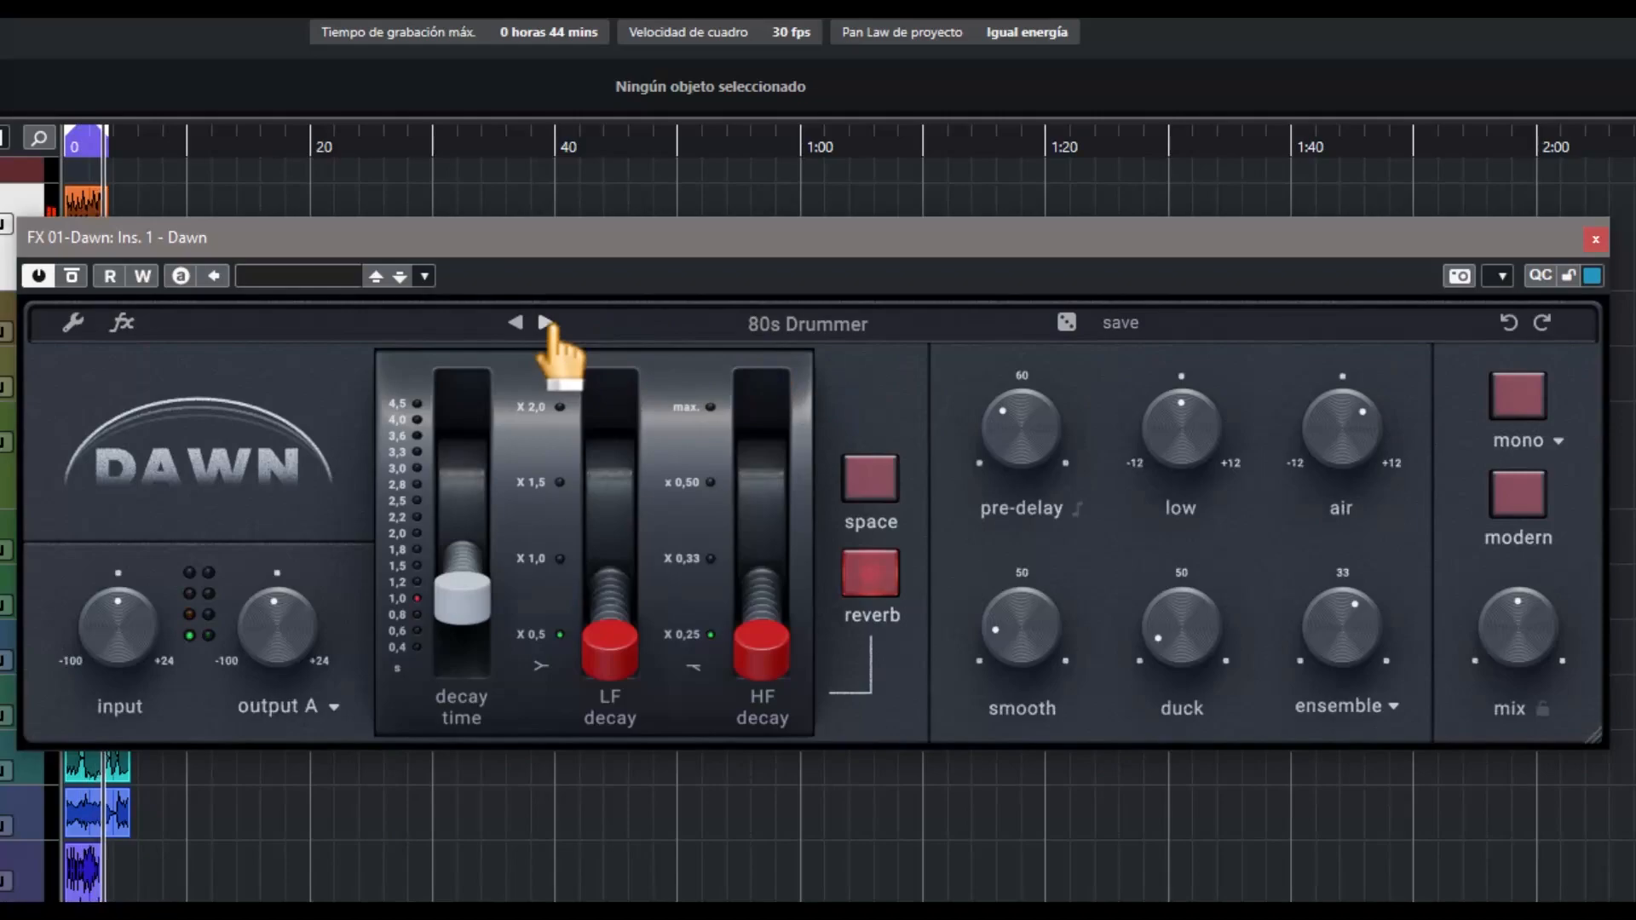
left_click(545, 322)
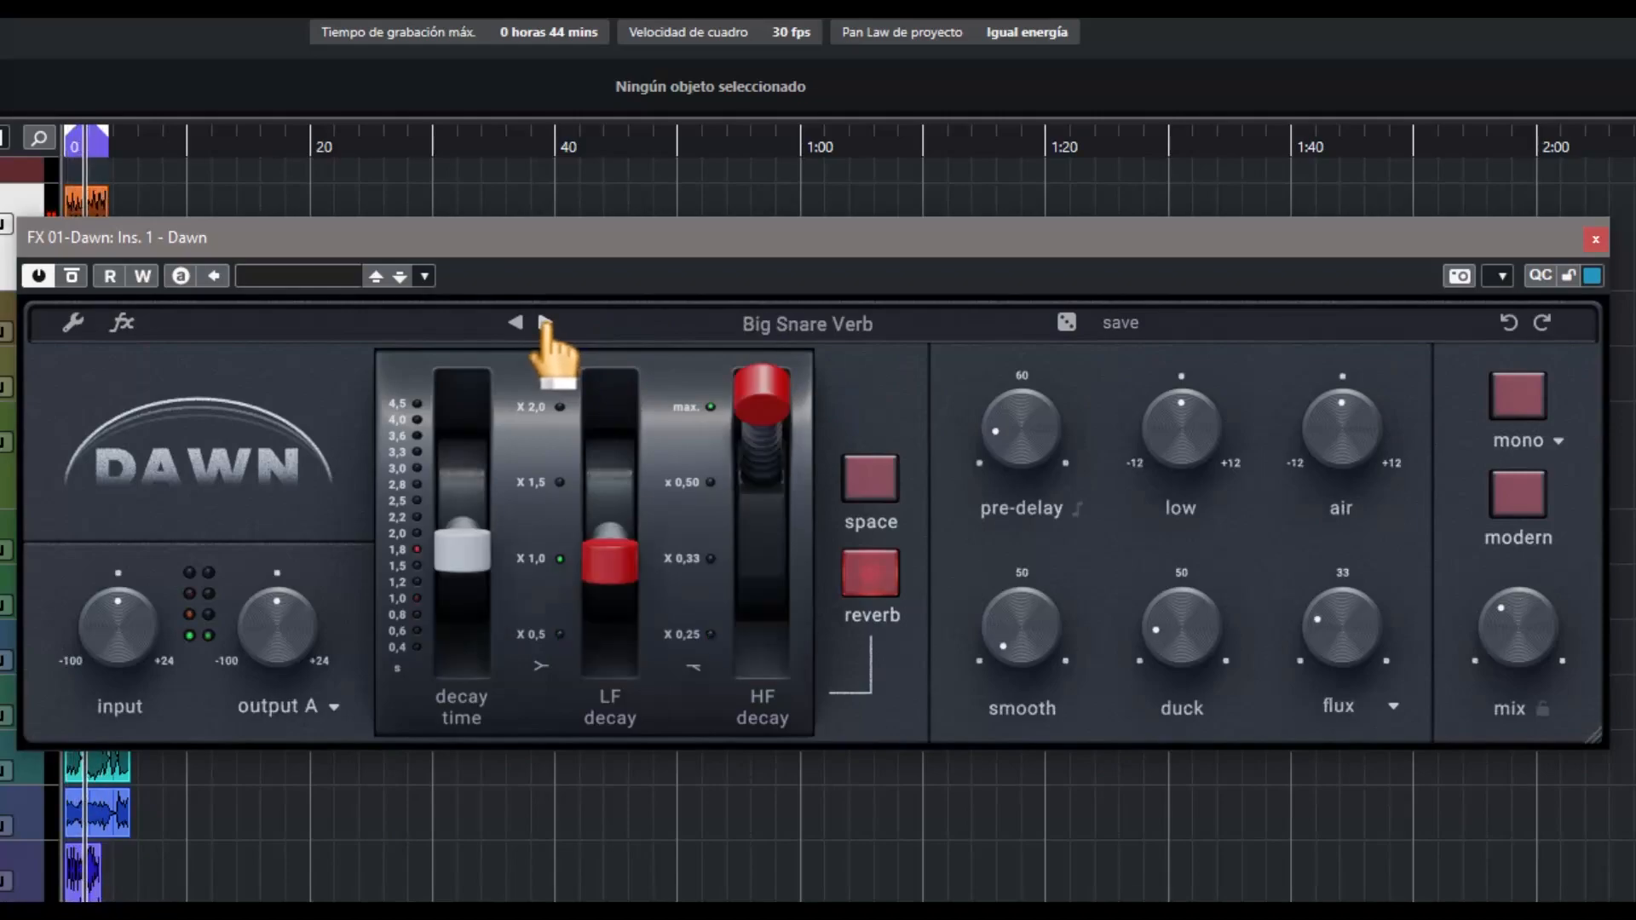
left_click(545, 322)
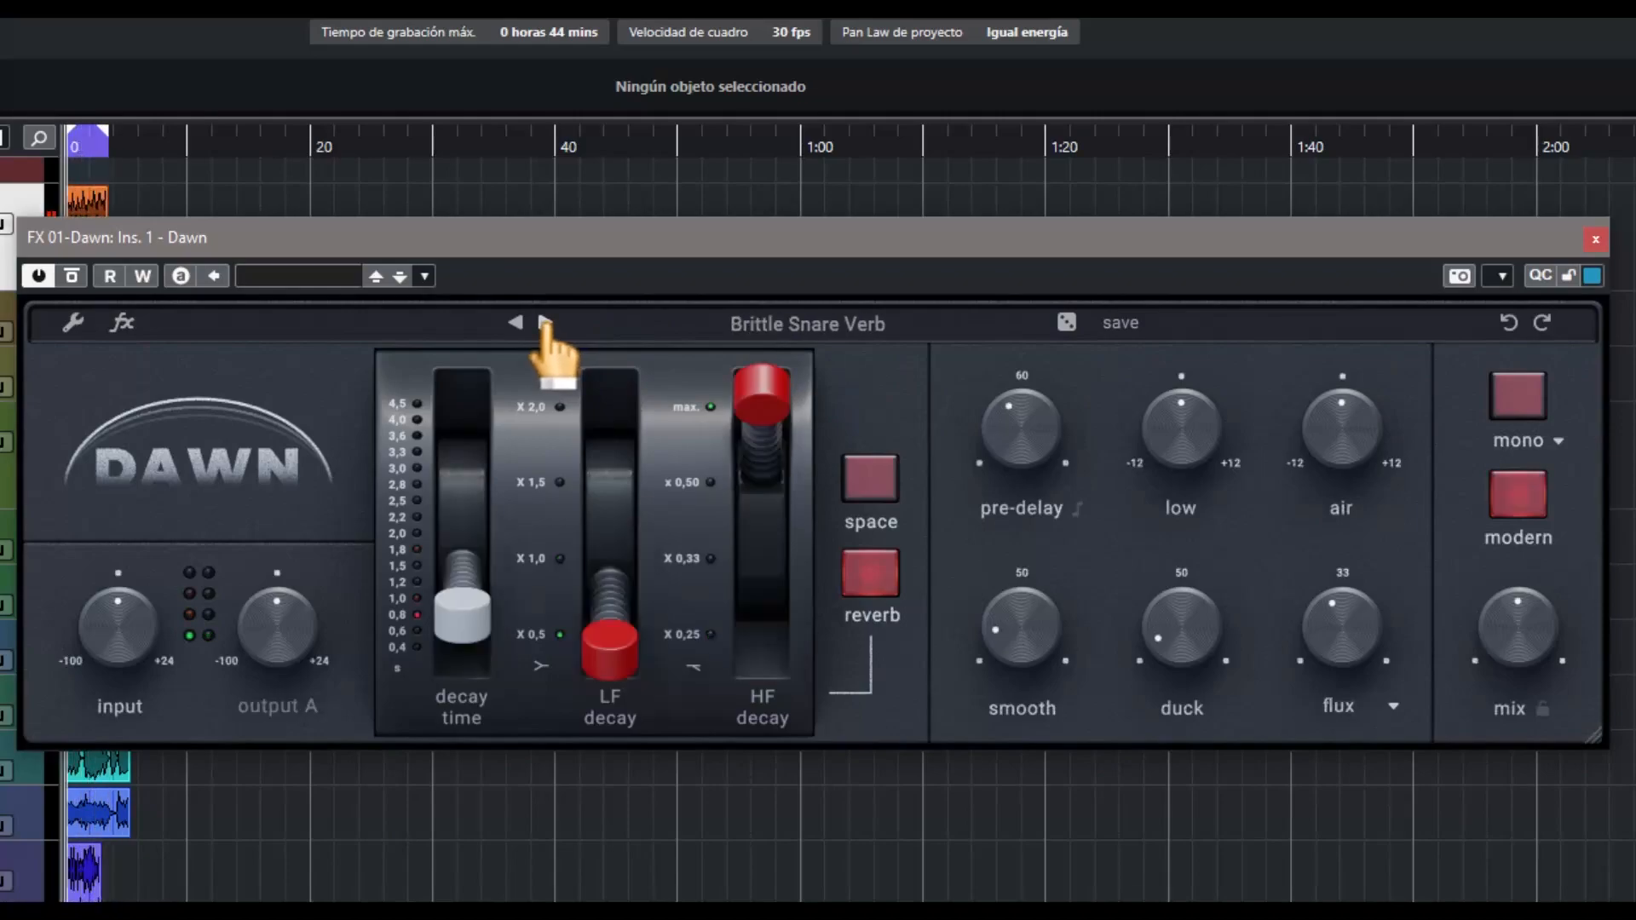
left_click(545, 322)
left_click(545, 322)
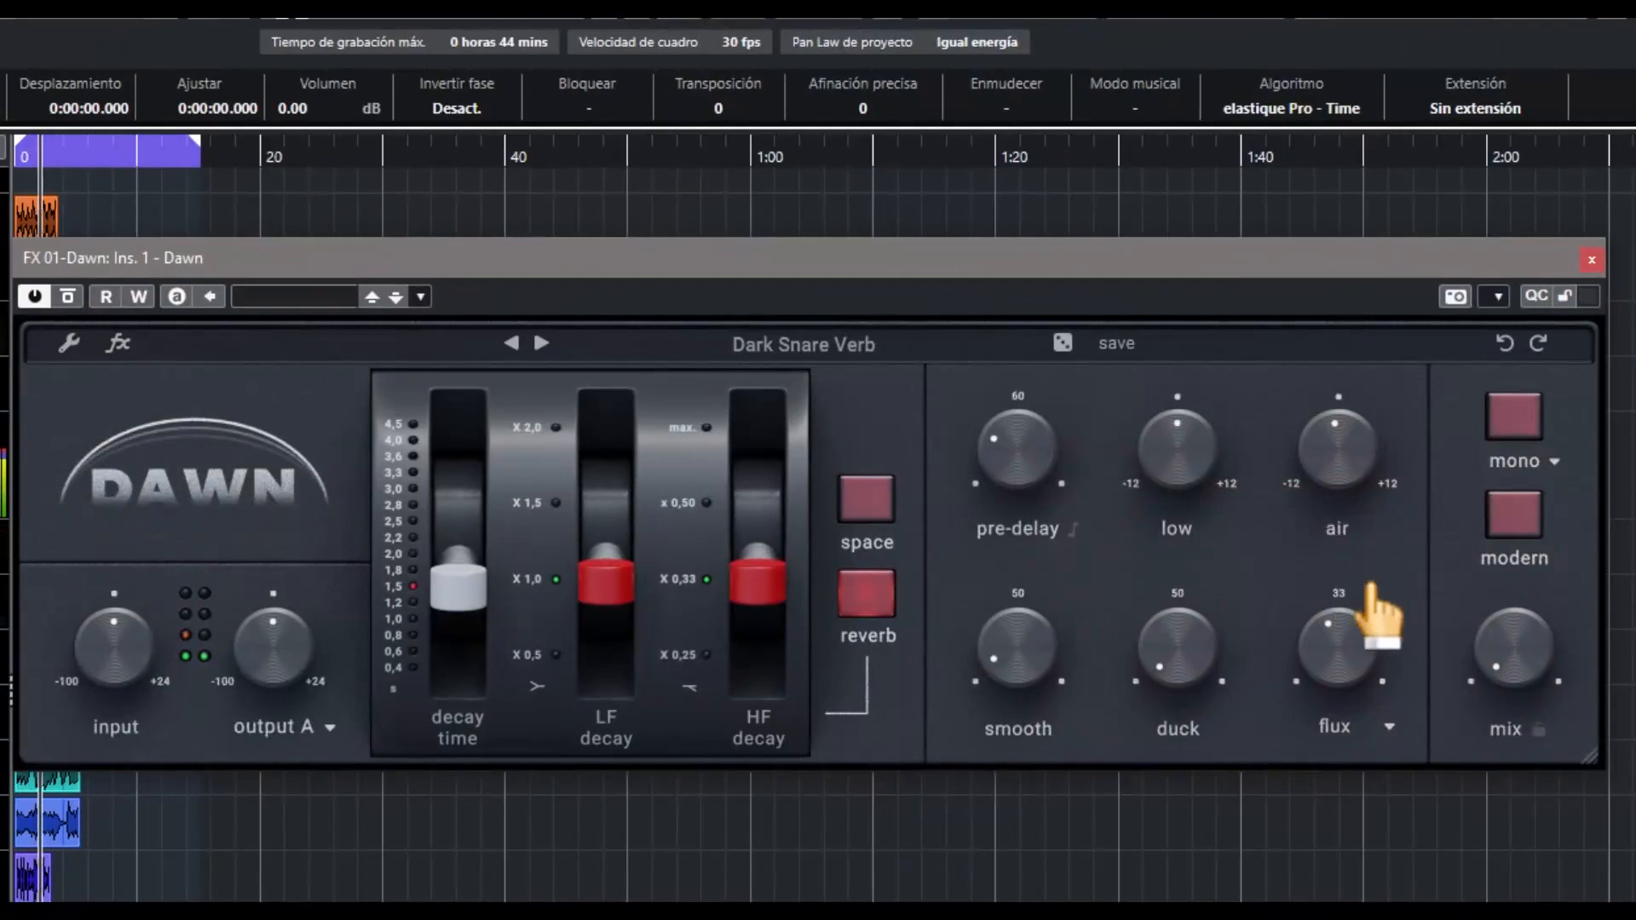
left_click_drag(1500, 674, 1503, 663)
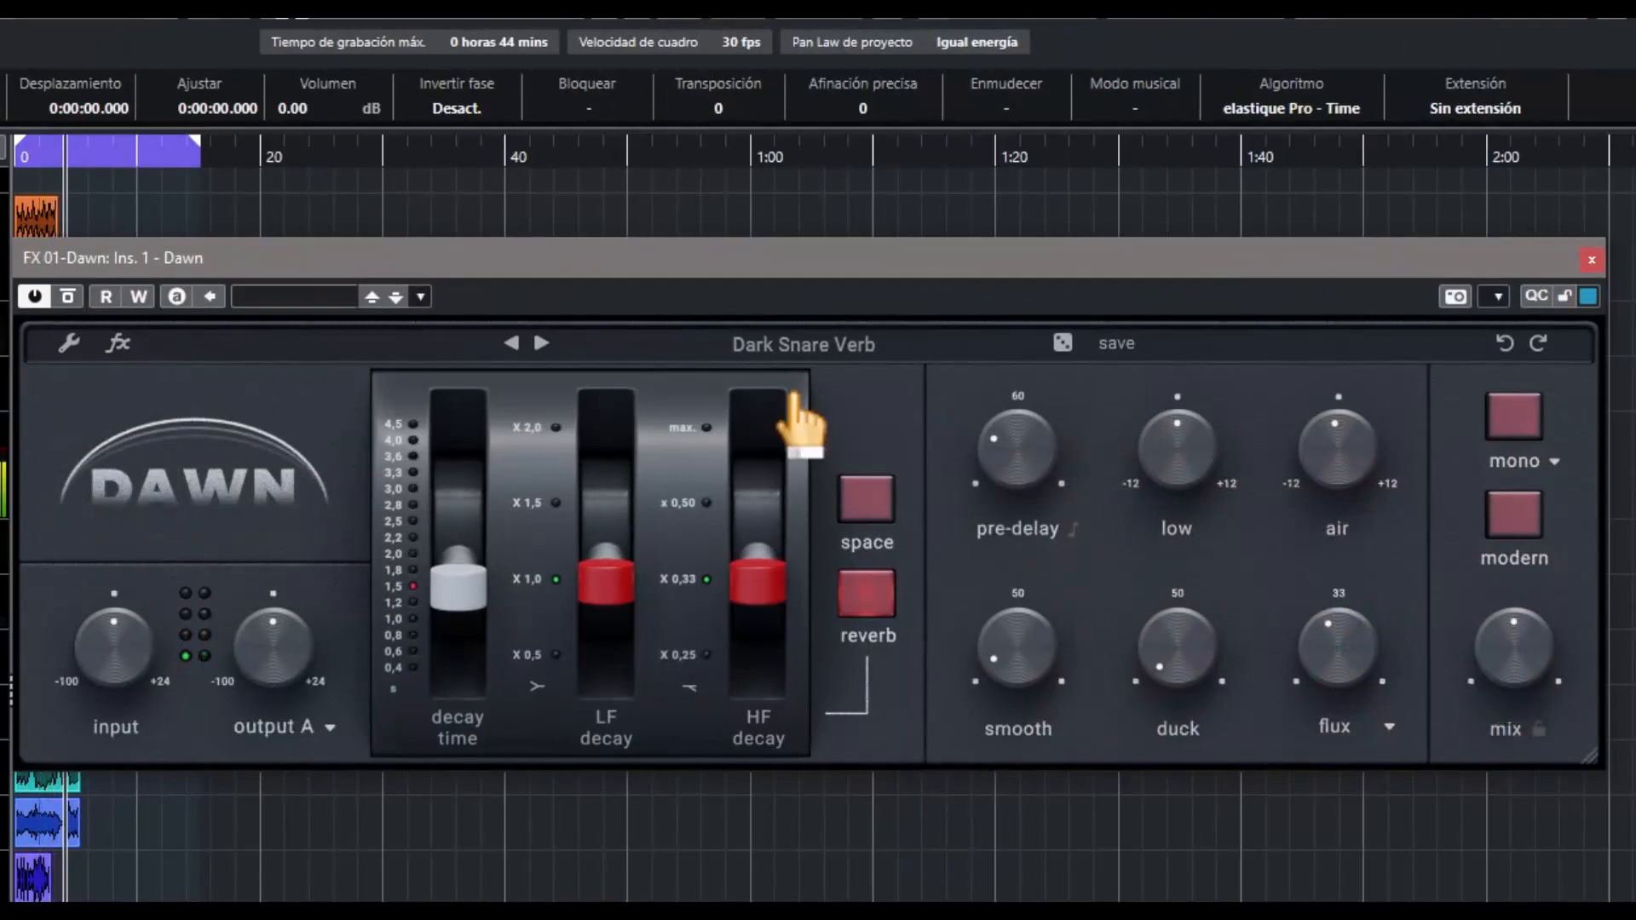
Remove the Drums filter from the preset library and load random presets up to Full Potential
left_click(910, 350)
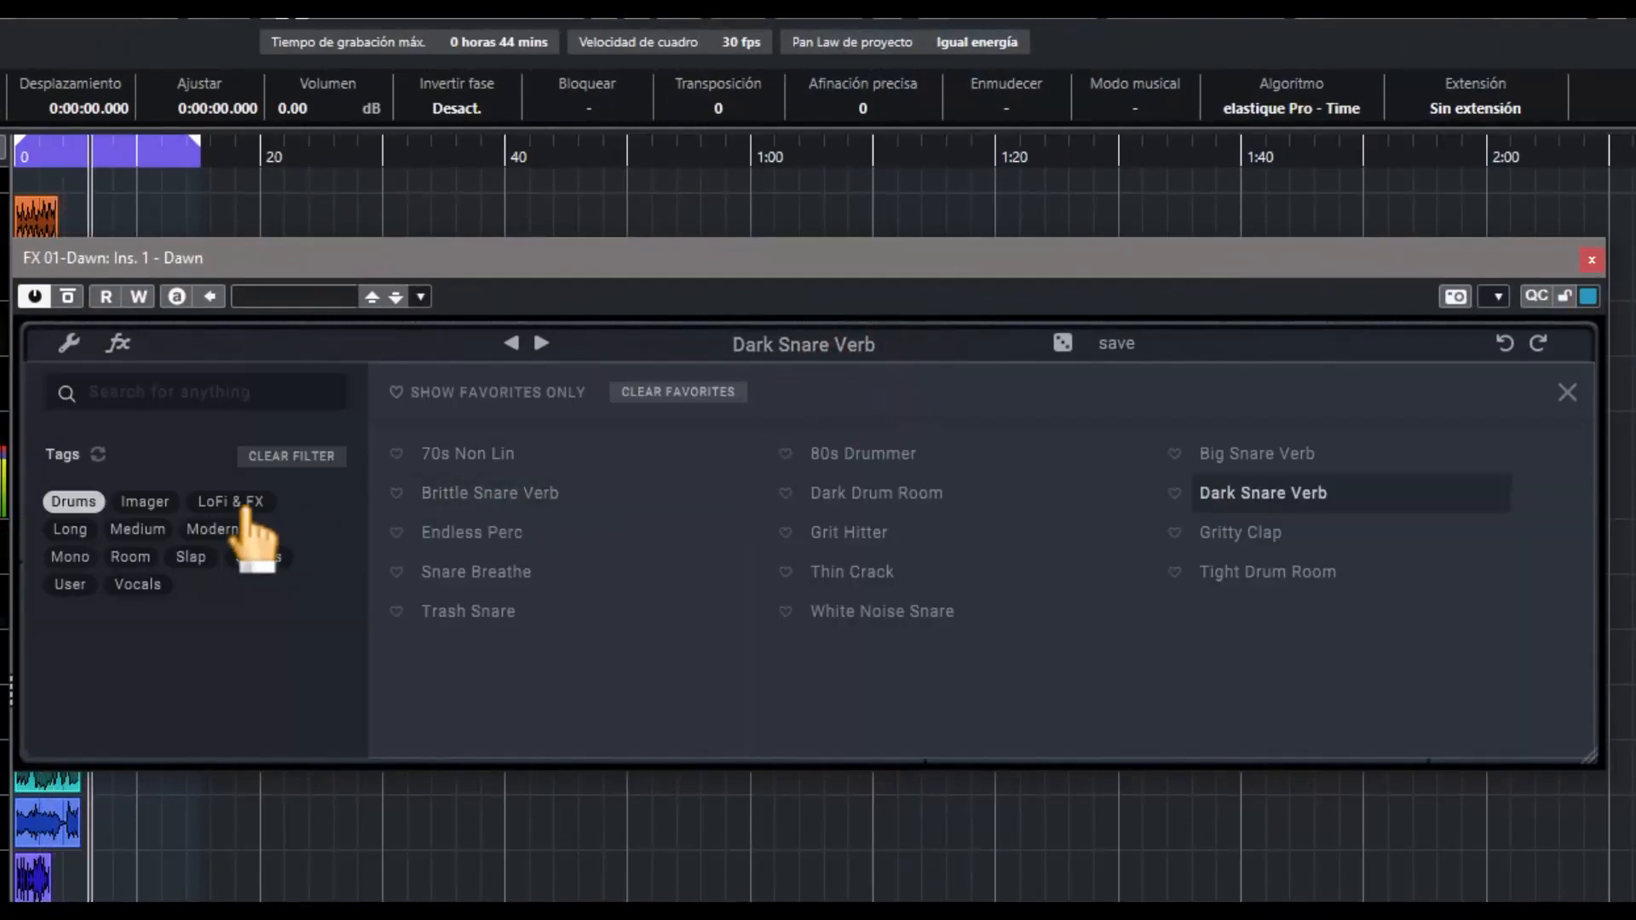
left_click(73, 503)
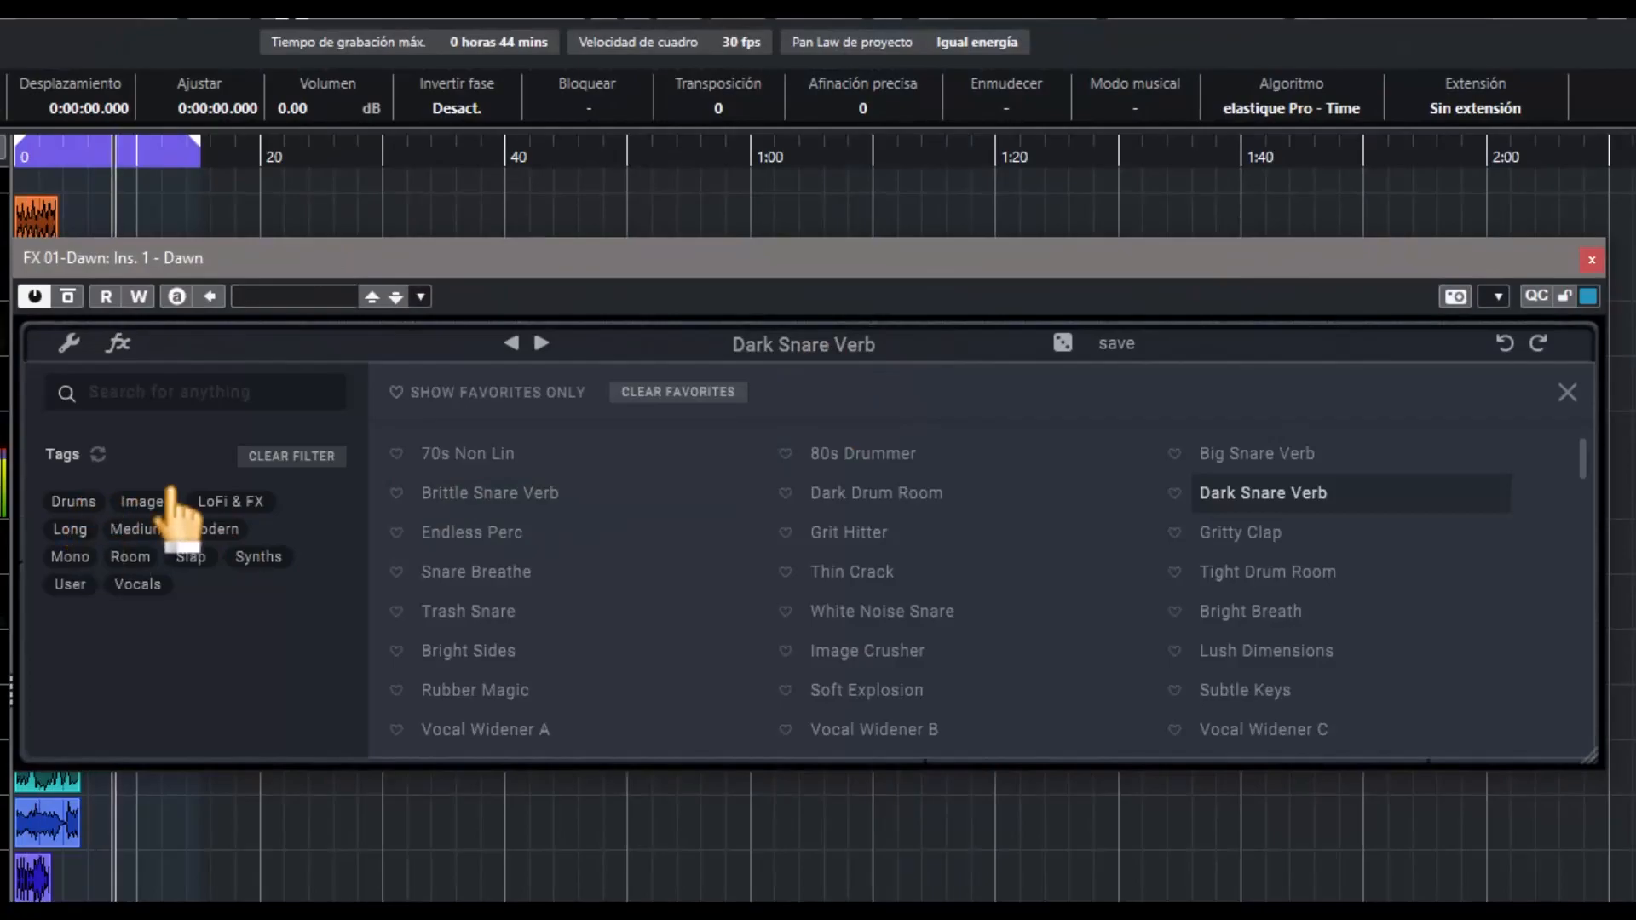
left_click(1063, 342)
left_click(1567, 393)
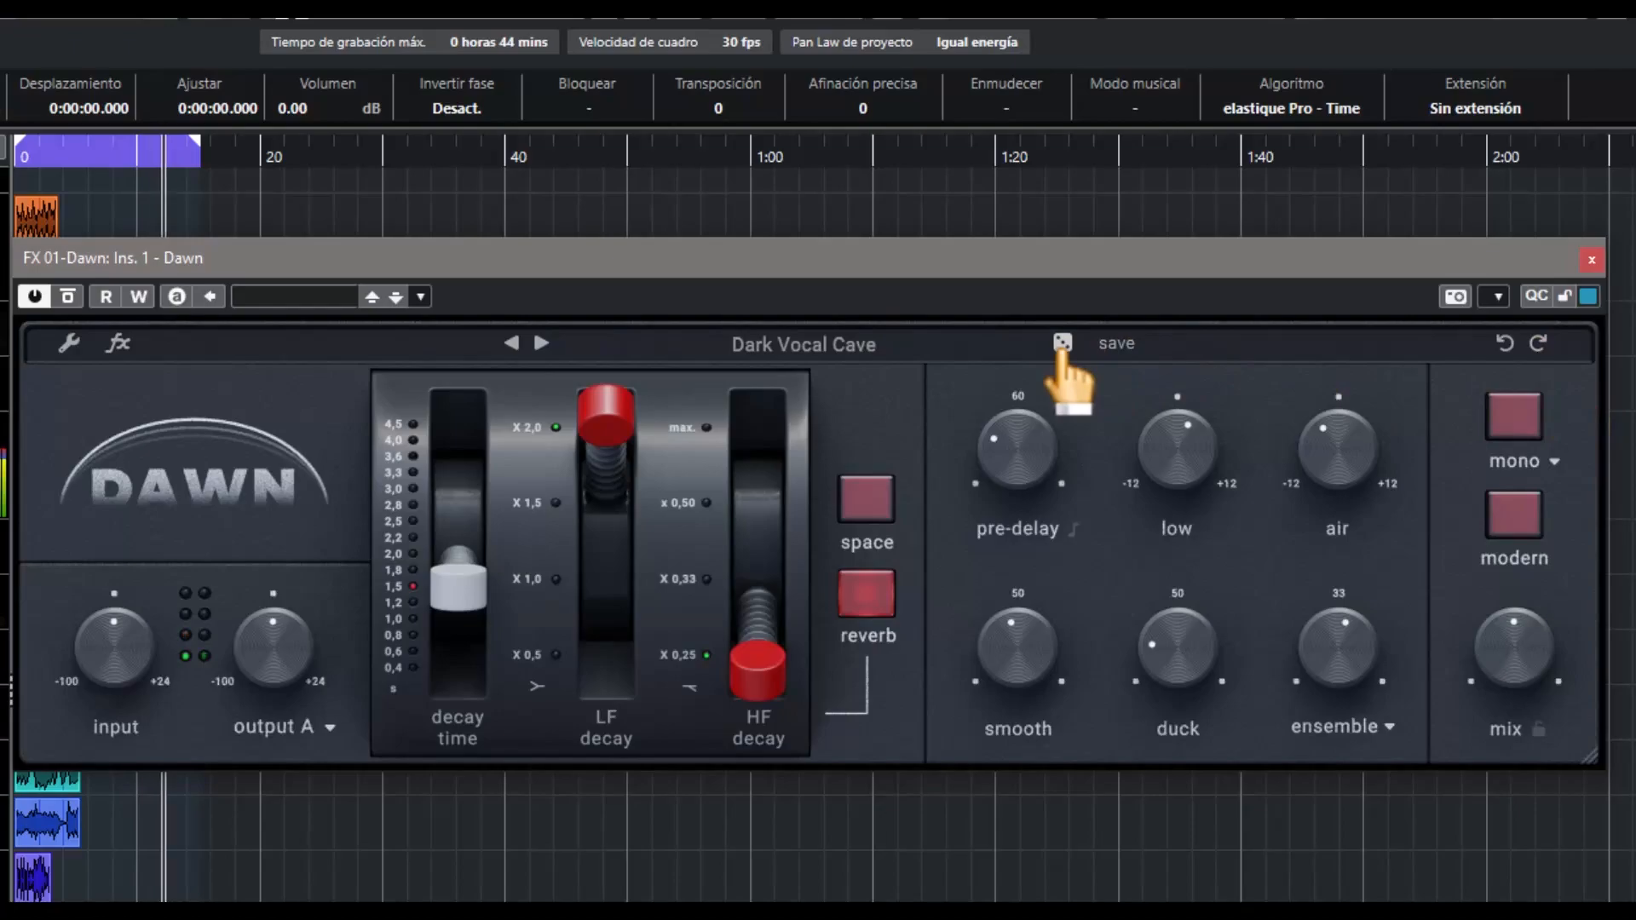
left_click(1062, 342)
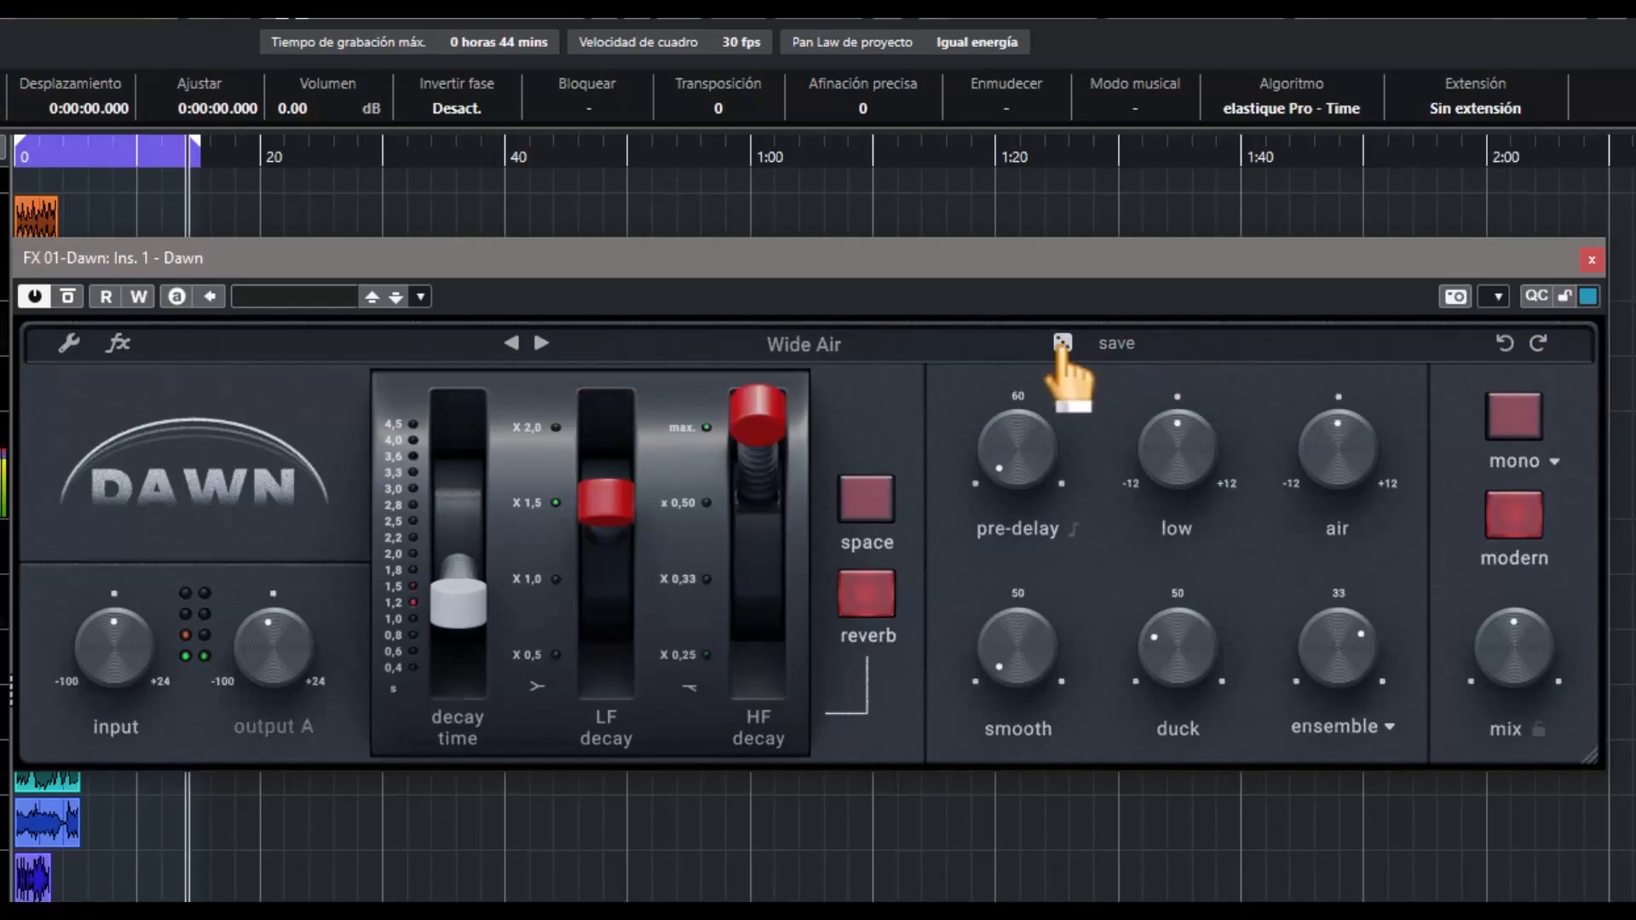
left_click(1063, 343)
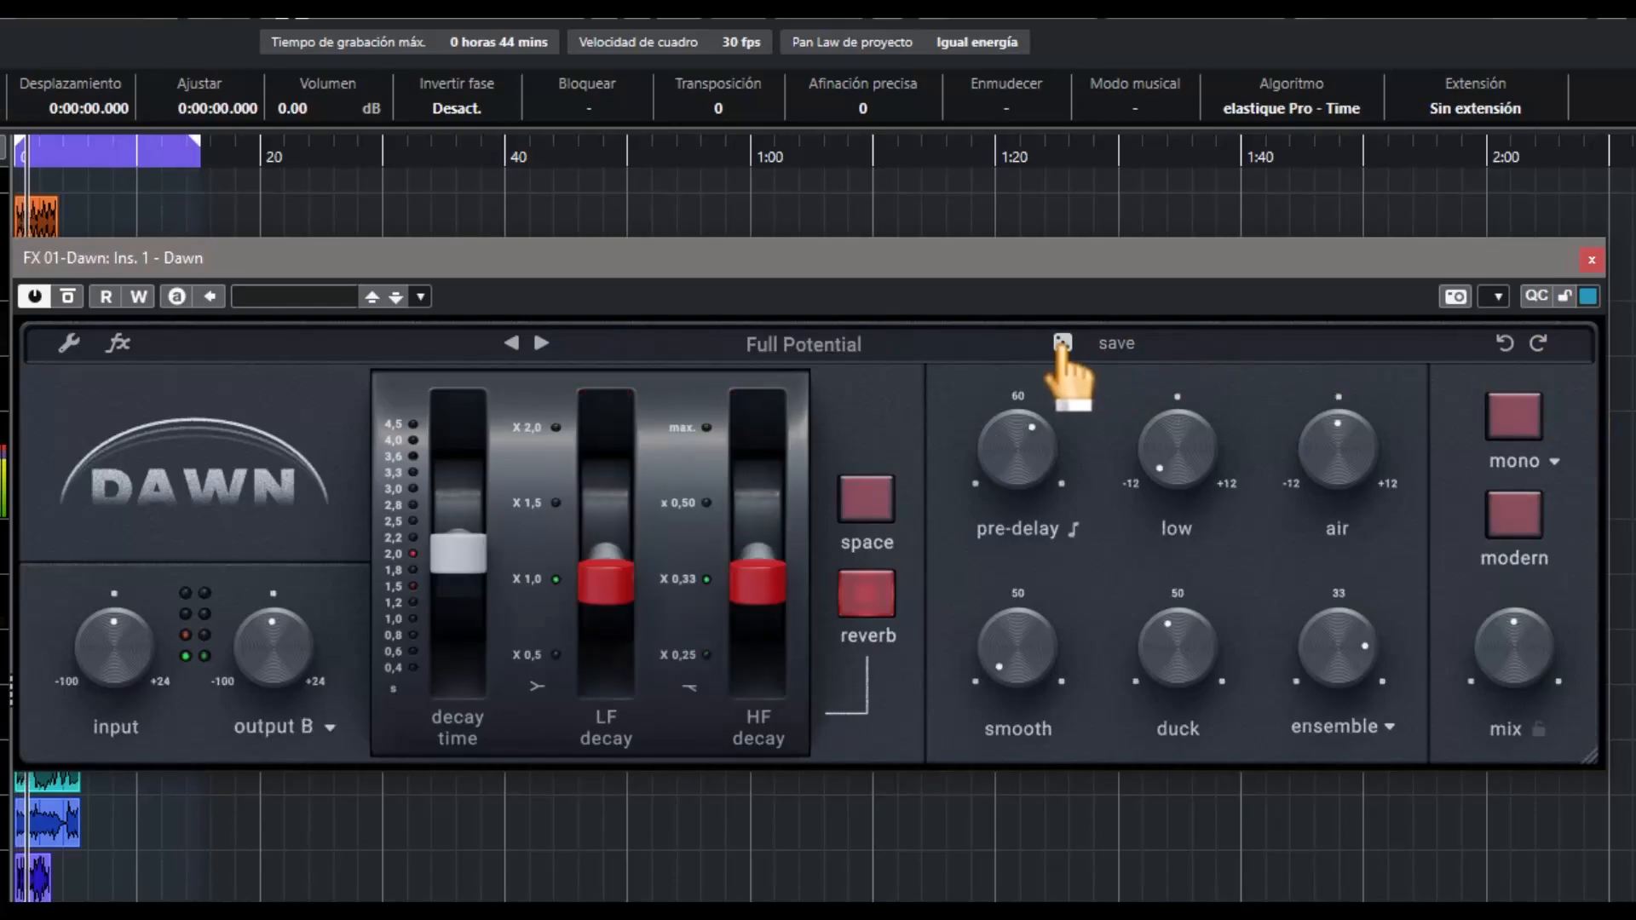
Set the Full Potential preset's decay time to 1.0 s, LF decay to x 0,5 and HF decay to x 0,50
left_click_drag(460, 554, 464, 629)
left_click_drag(618, 657, 607, 673)
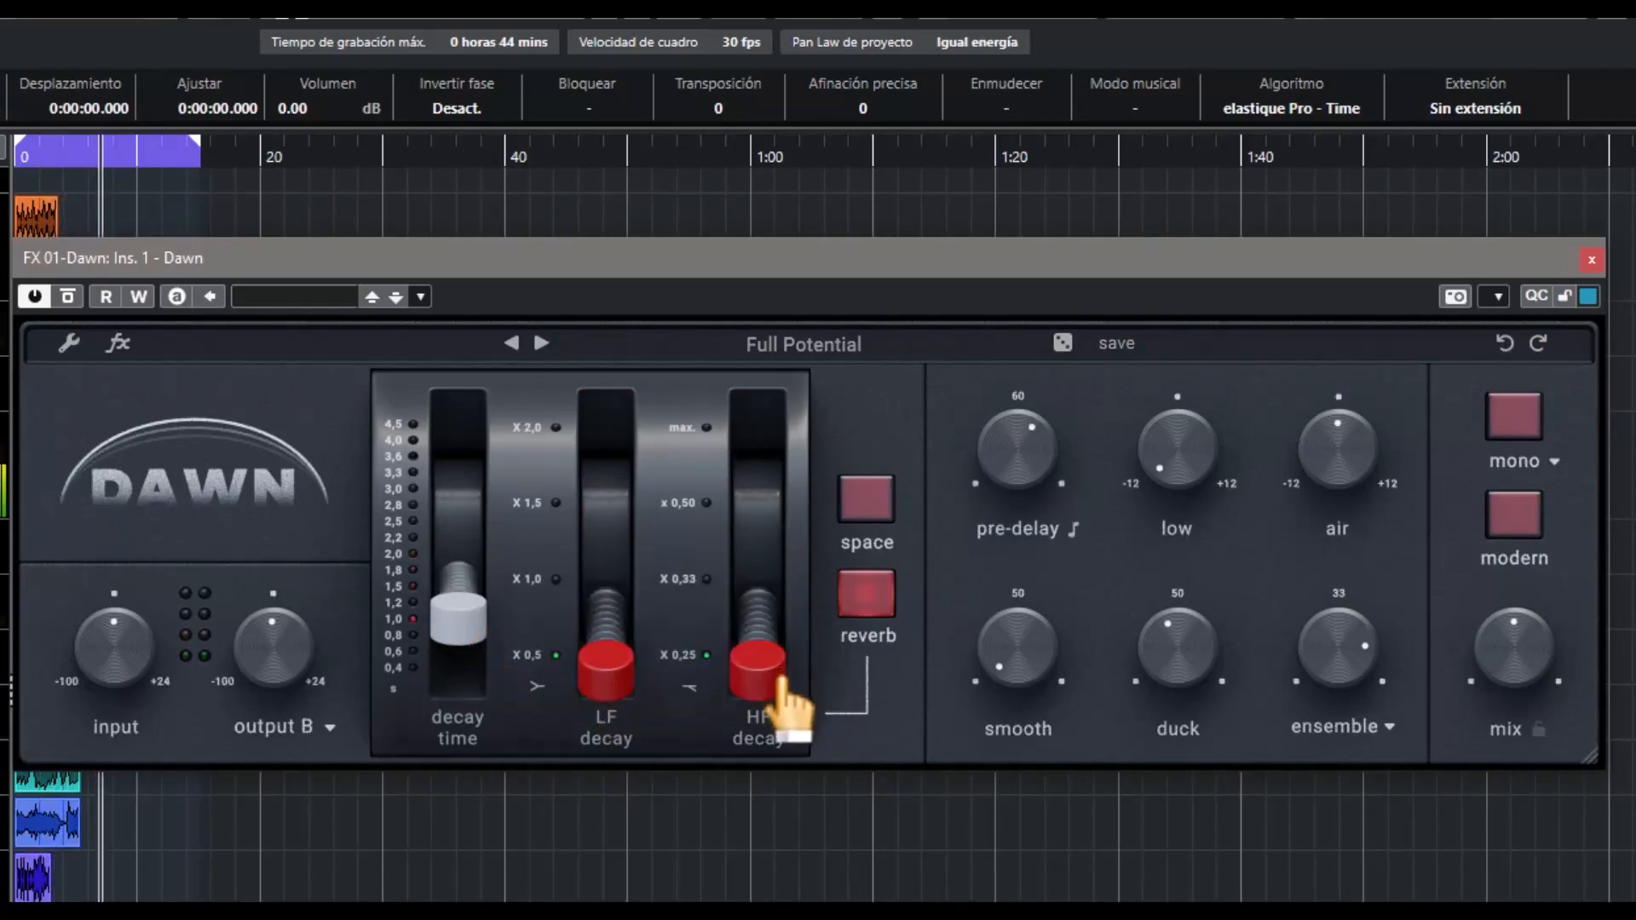
left_click_drag(781, 677, 775, 502)
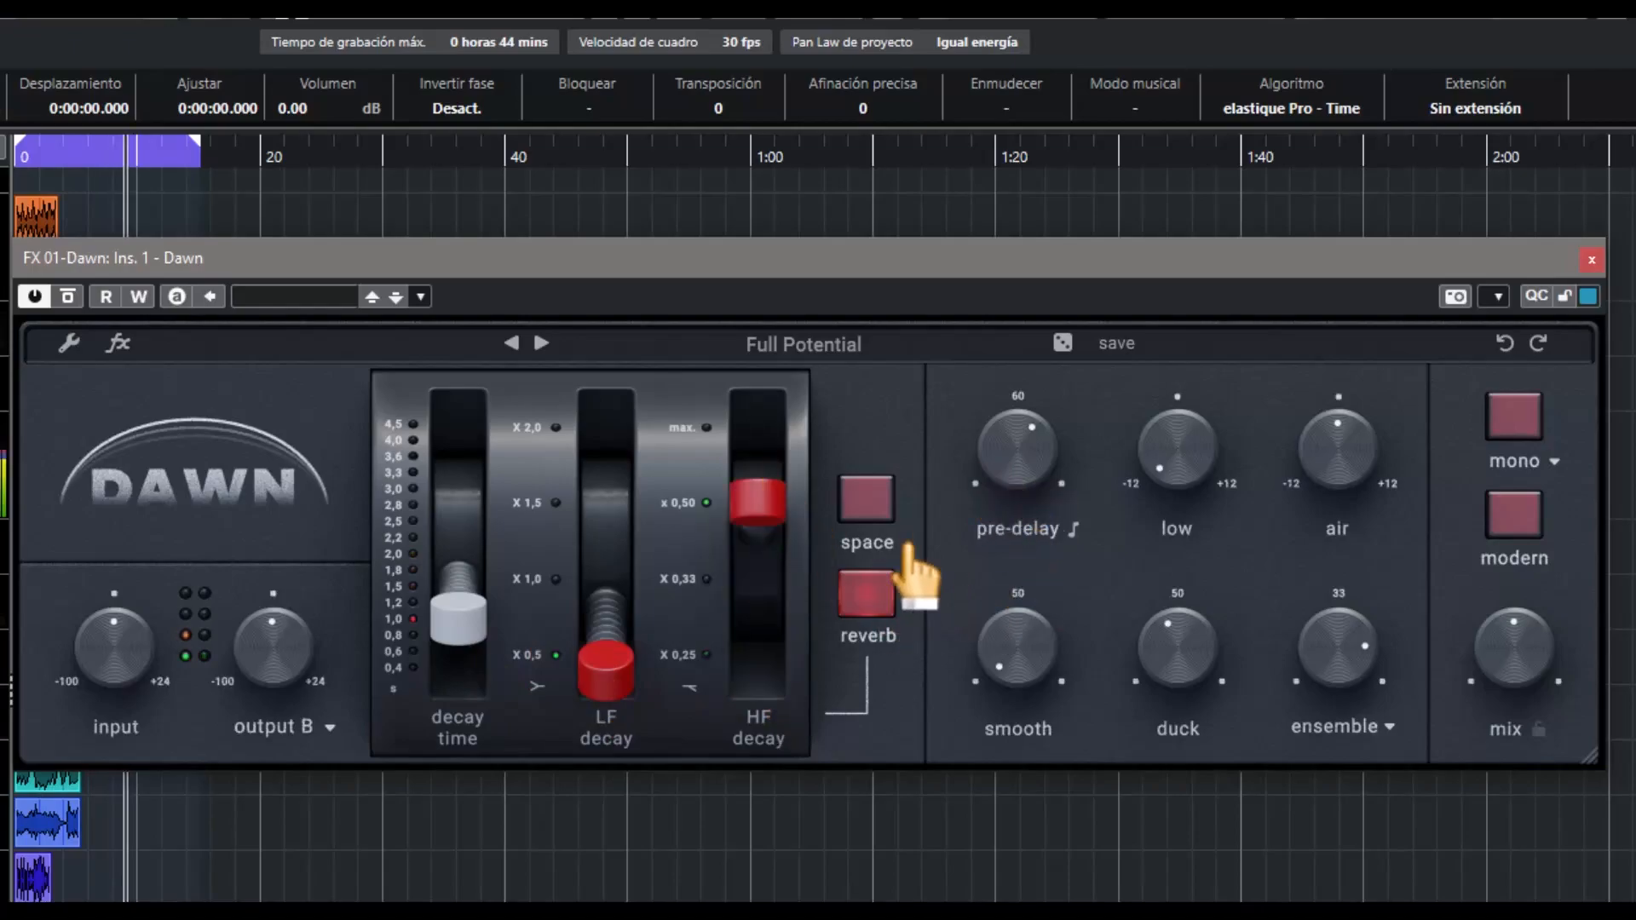
Try space mode with a shorter pre-delay and more duck, and return to reverb mode
left_click(877, 500)
left_click_drag(1033, 441, 1029, 600)
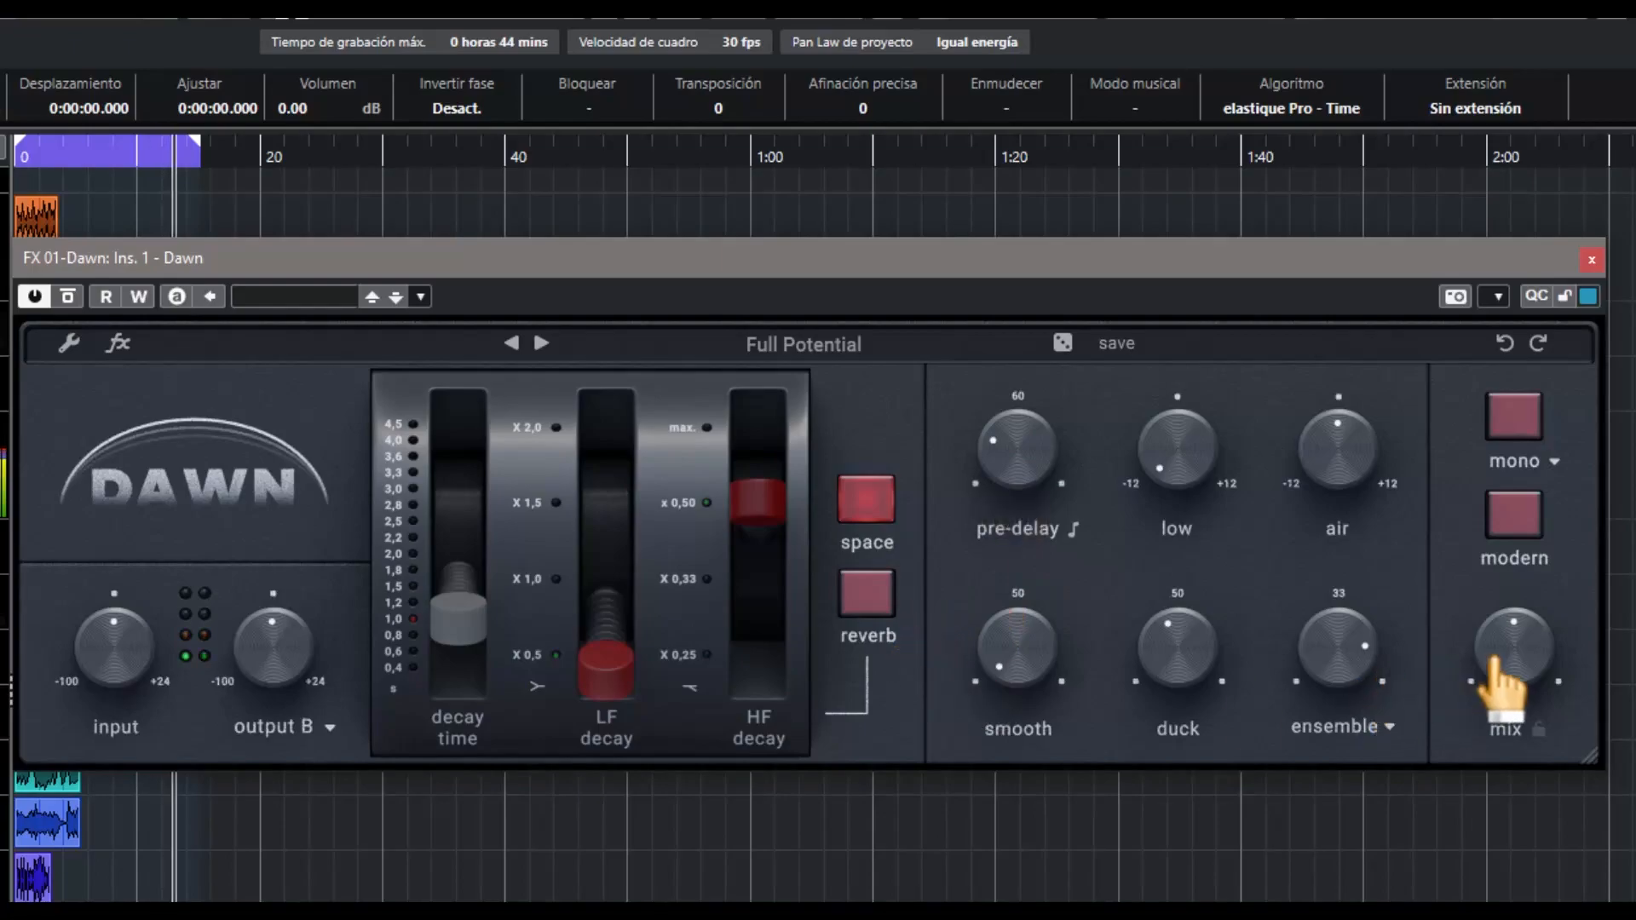
left_click_drag(1187, 691, 1210, 597)
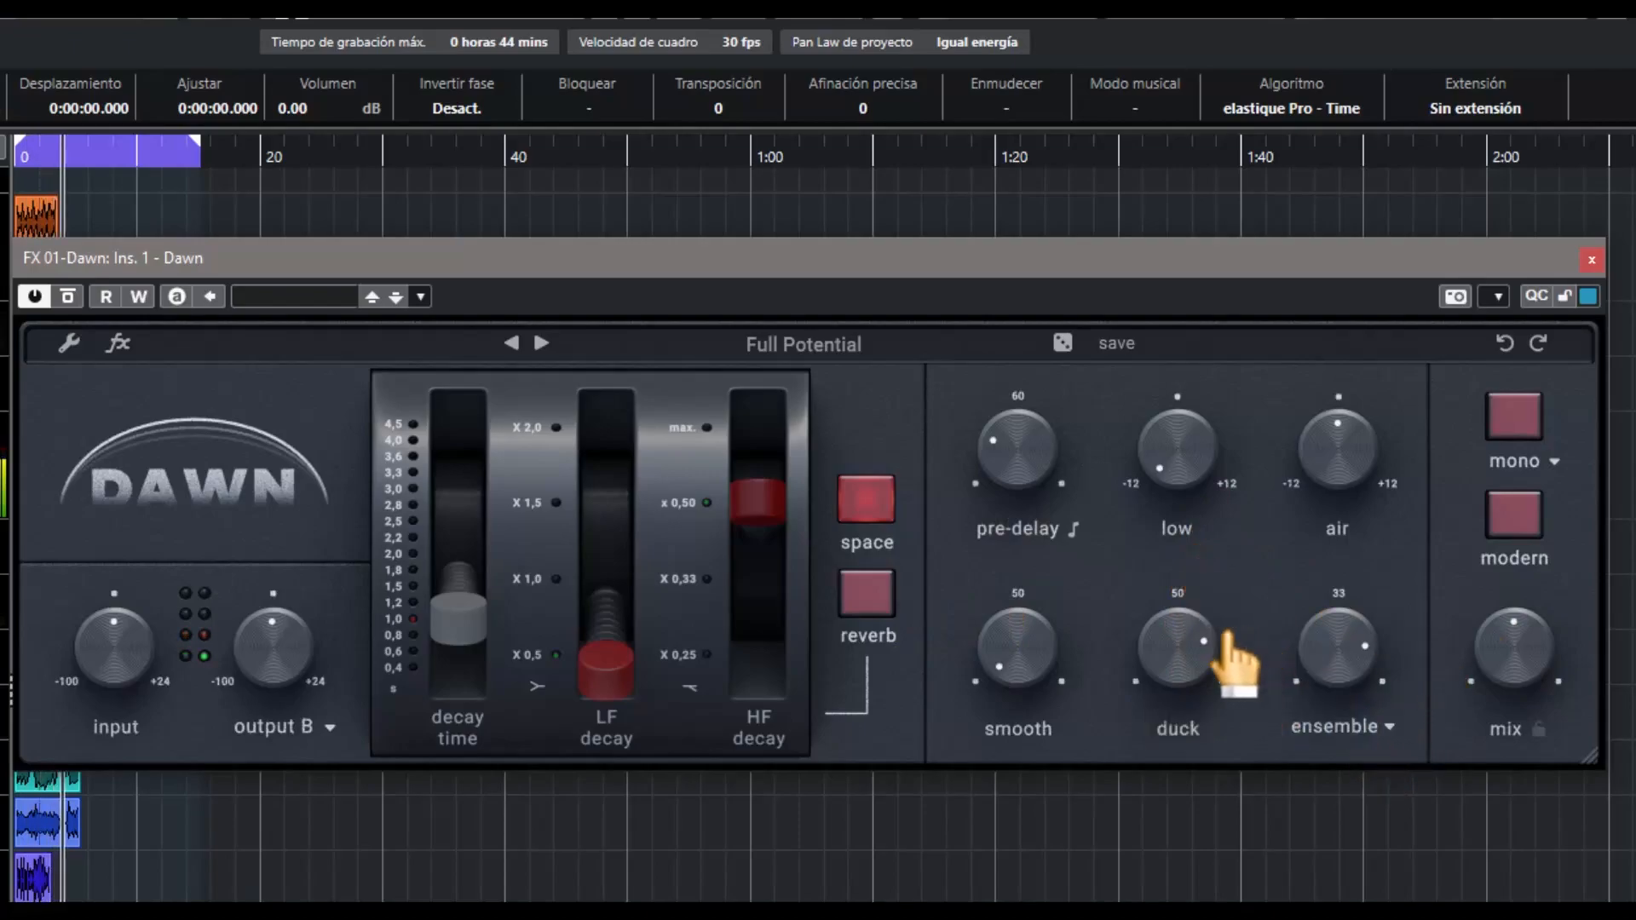
left_click(867, 594)
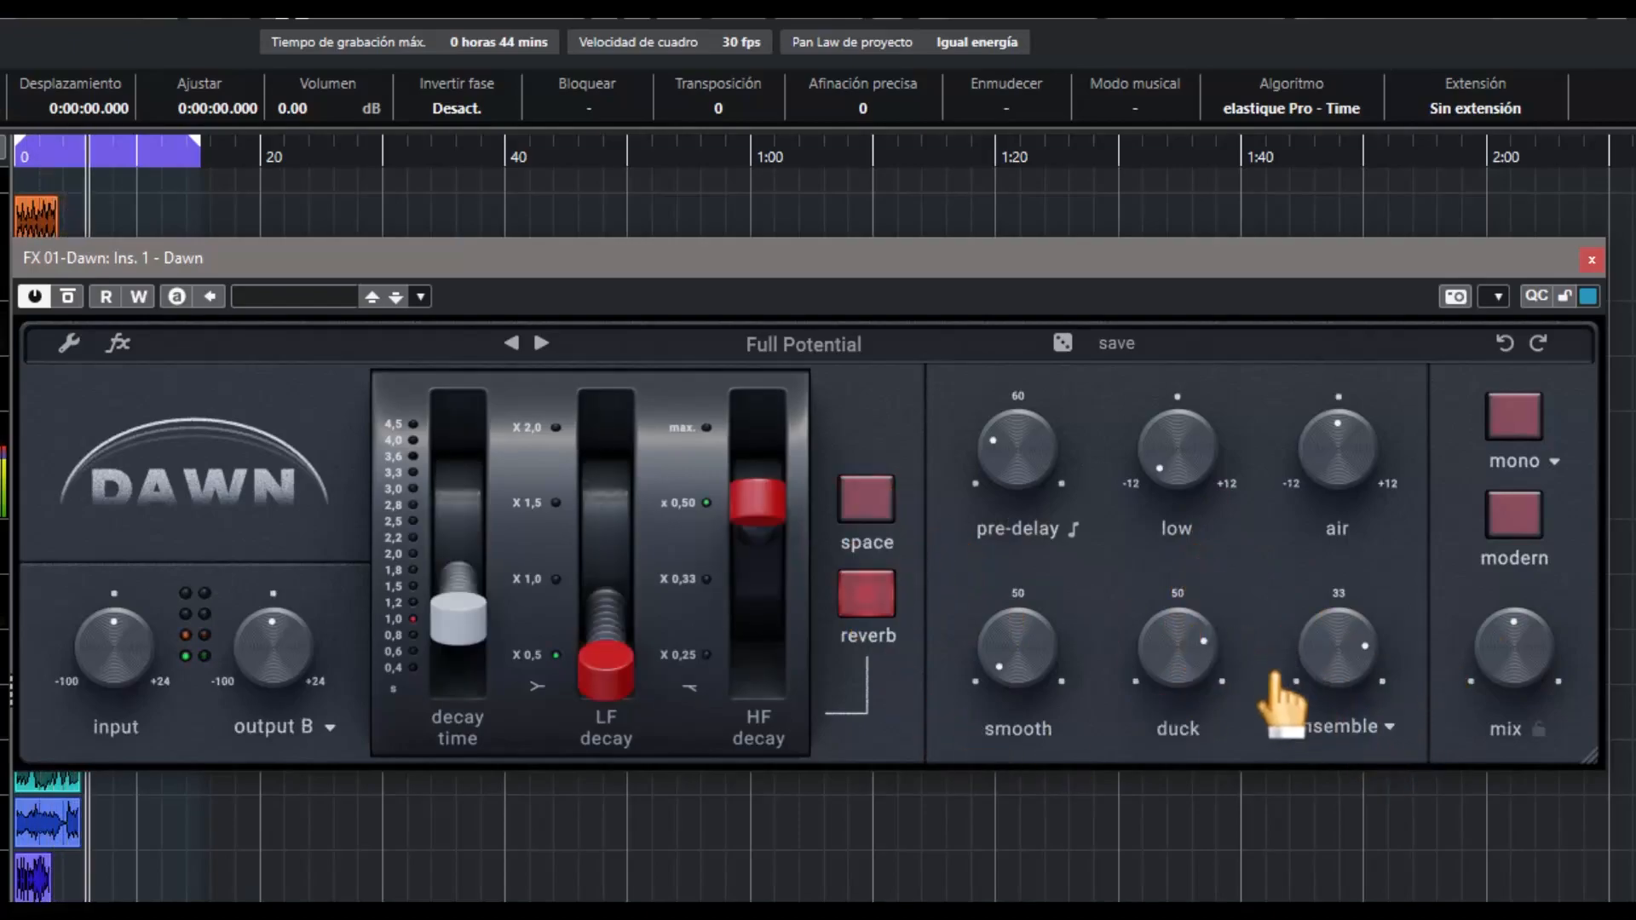
Set the mix to 35%, raise smooth to just under half, and reduce the pre-delay further
left_click_drag(1509, 668, 1513, 705)
left_click_drag(1023, 635, 1013, 525)
left_click_drag(1521, 663, 1521, 643)
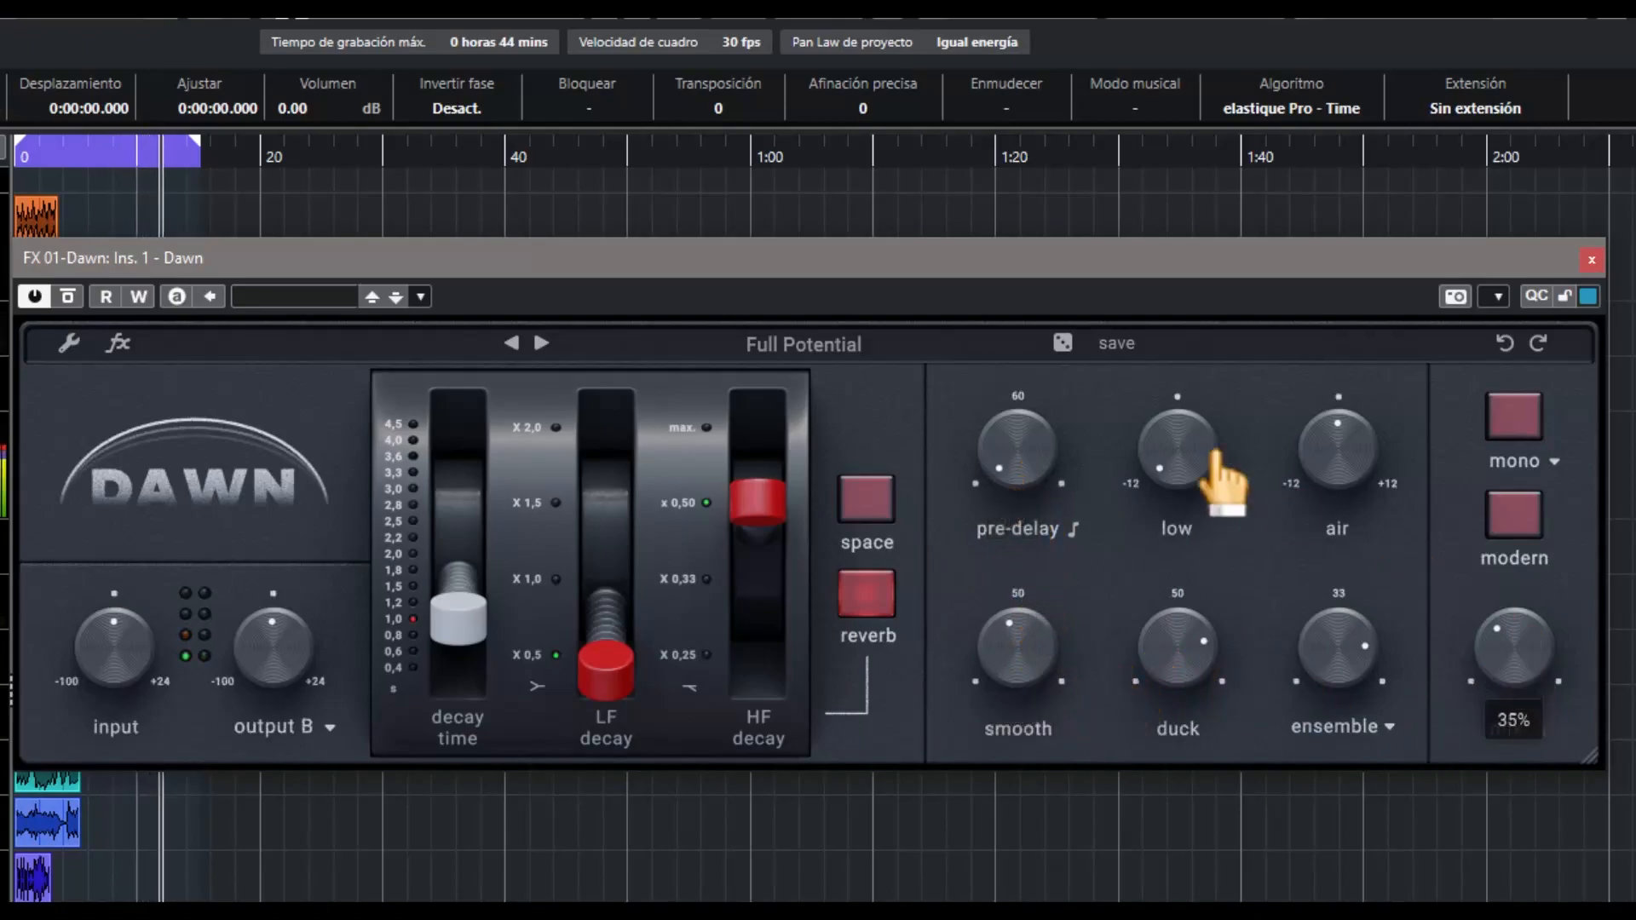
Raise low and air, enable modern mode, and set the LF decay to x 1,0 and the decay time to 1.2 s
left_click_drag(1179, 464, 1166, 348)
left_click_drag(1323, 449, 1323, 404)
left_click(1531, 510)
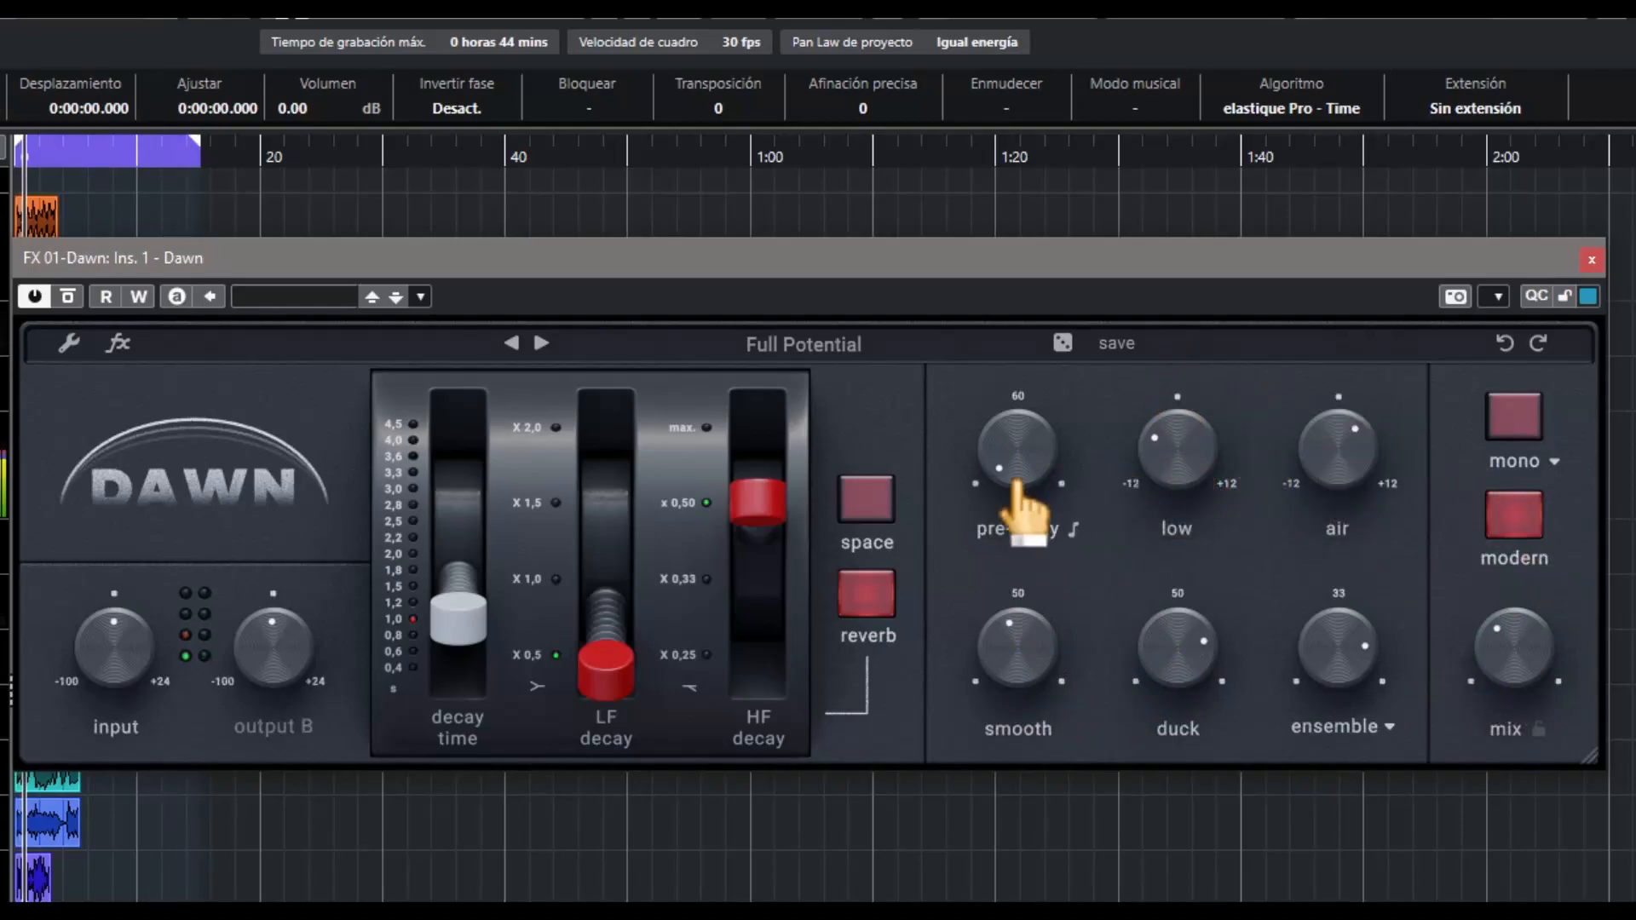
left_click_drag(634, 678, 620, 571)
left_click_drag(492, 620, 492, 605)
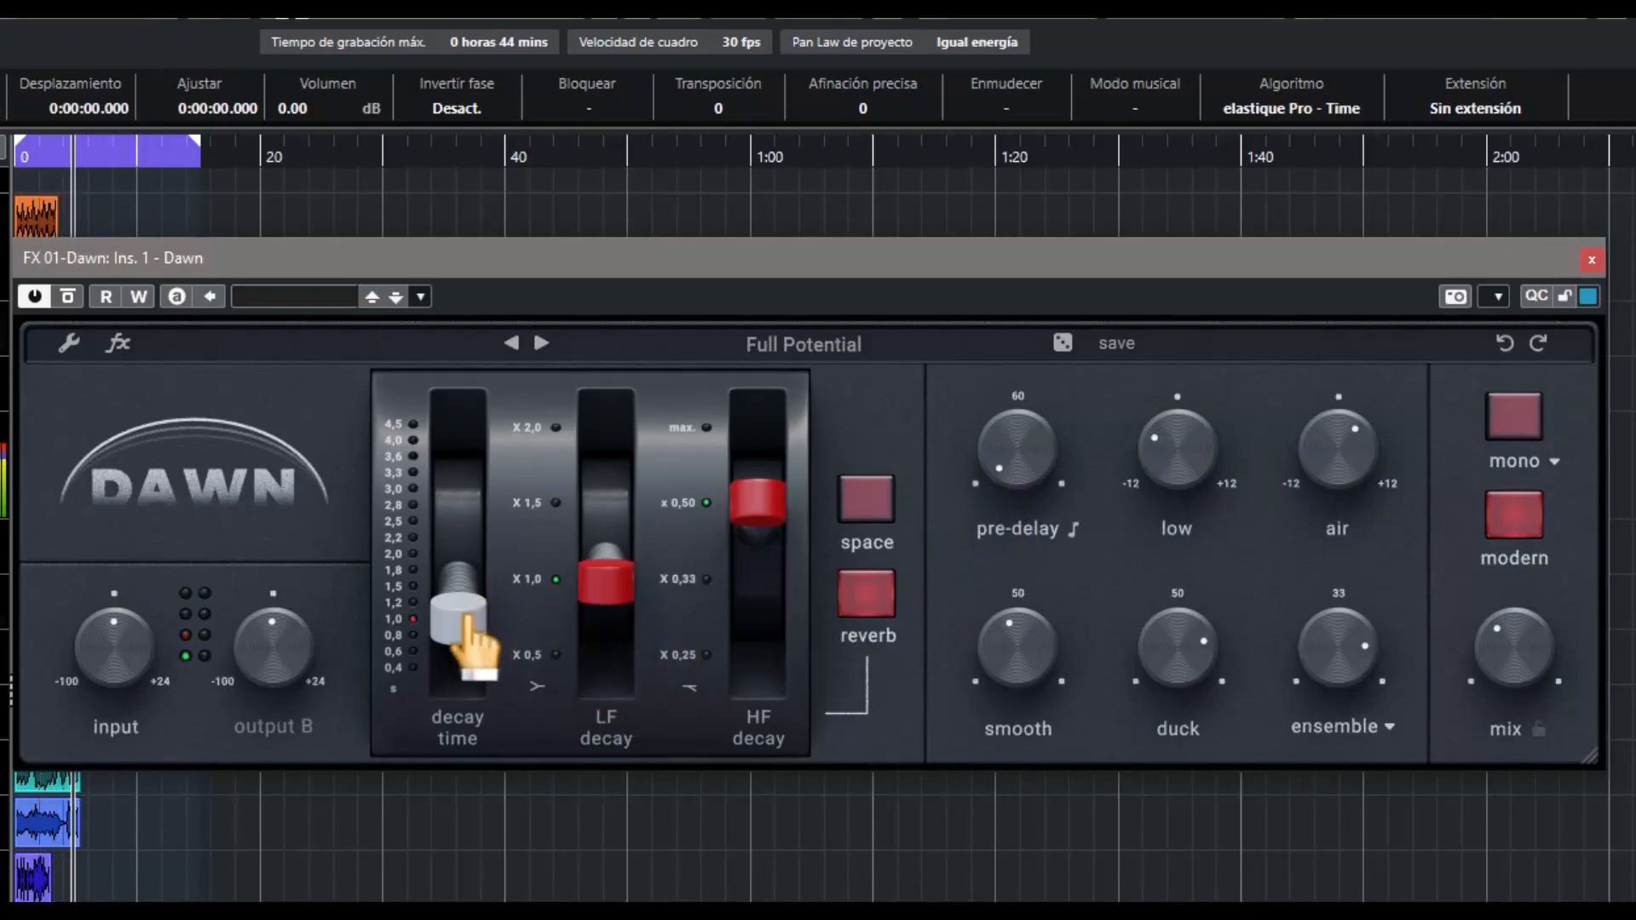
Turn duck down to its minimum, reduce the mix, and set smooth to 48%
left_click_drag(1191, 657, 1205, 904)
left_click_drag(1534, 668, 1527, 712)
left_click_drag(1060, 675, 1003, 630)
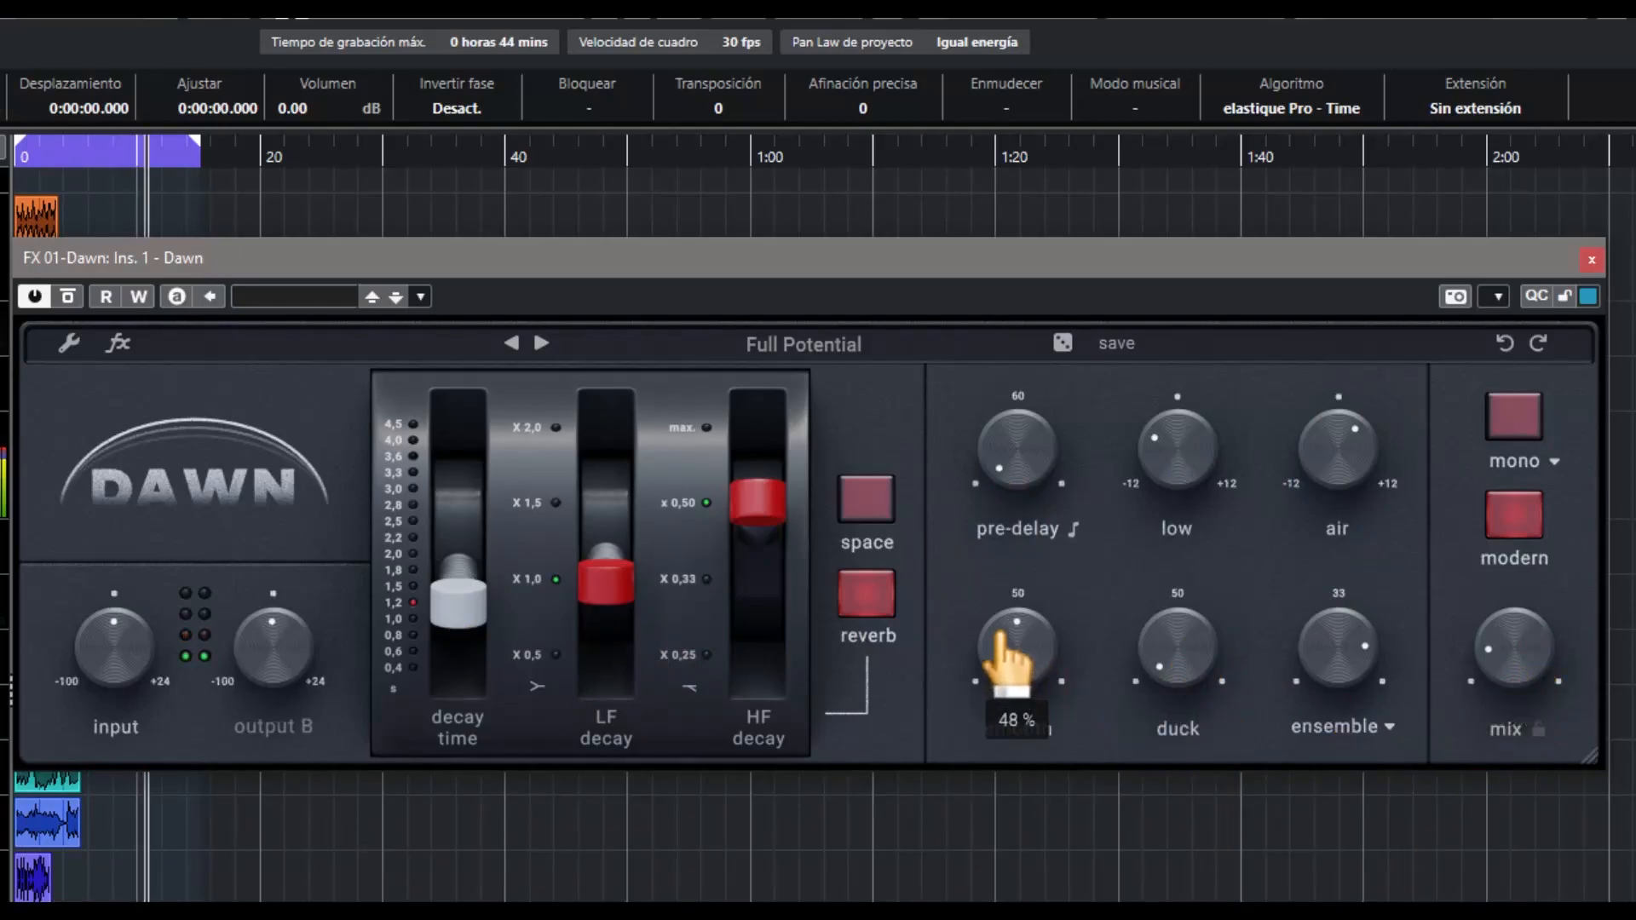
Turn the ensemble amount down low and switch the modulation type to flux
left_click_drag(1358, 692, 1352, 865)
left_click_drag(1331, 666, 1315, 818)
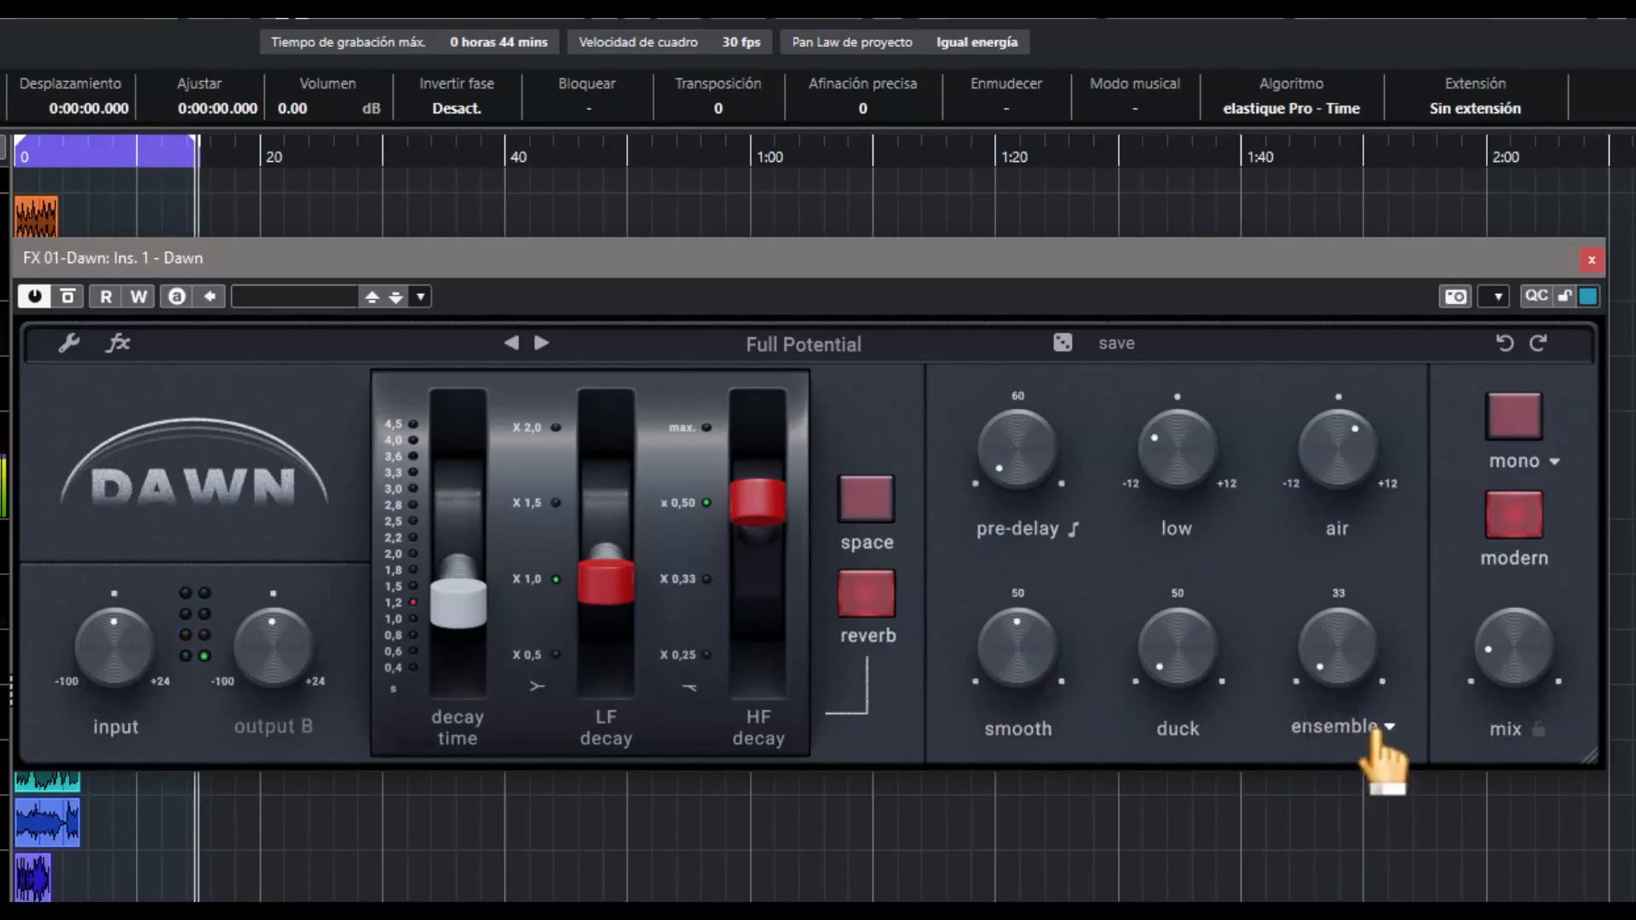
left_click(1384, 728)
left_click(1334, 765)
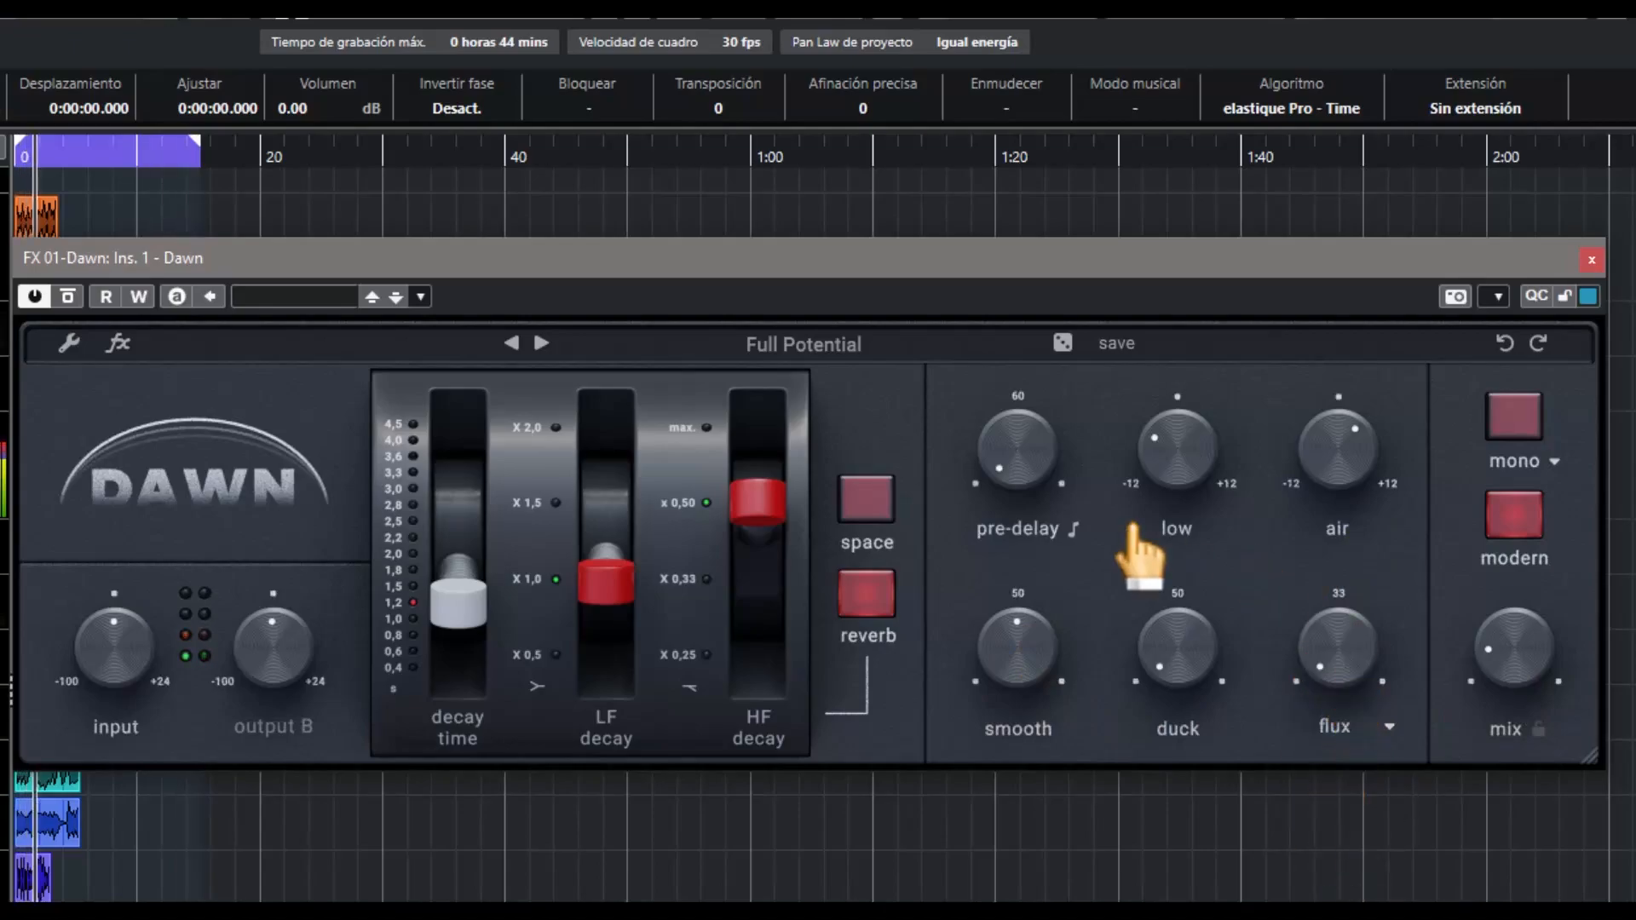
Advance to the Honest Space preset, filter the library by Vocals, and load Bright Female Vox followed by Clean Hall
left_click(542, 342)
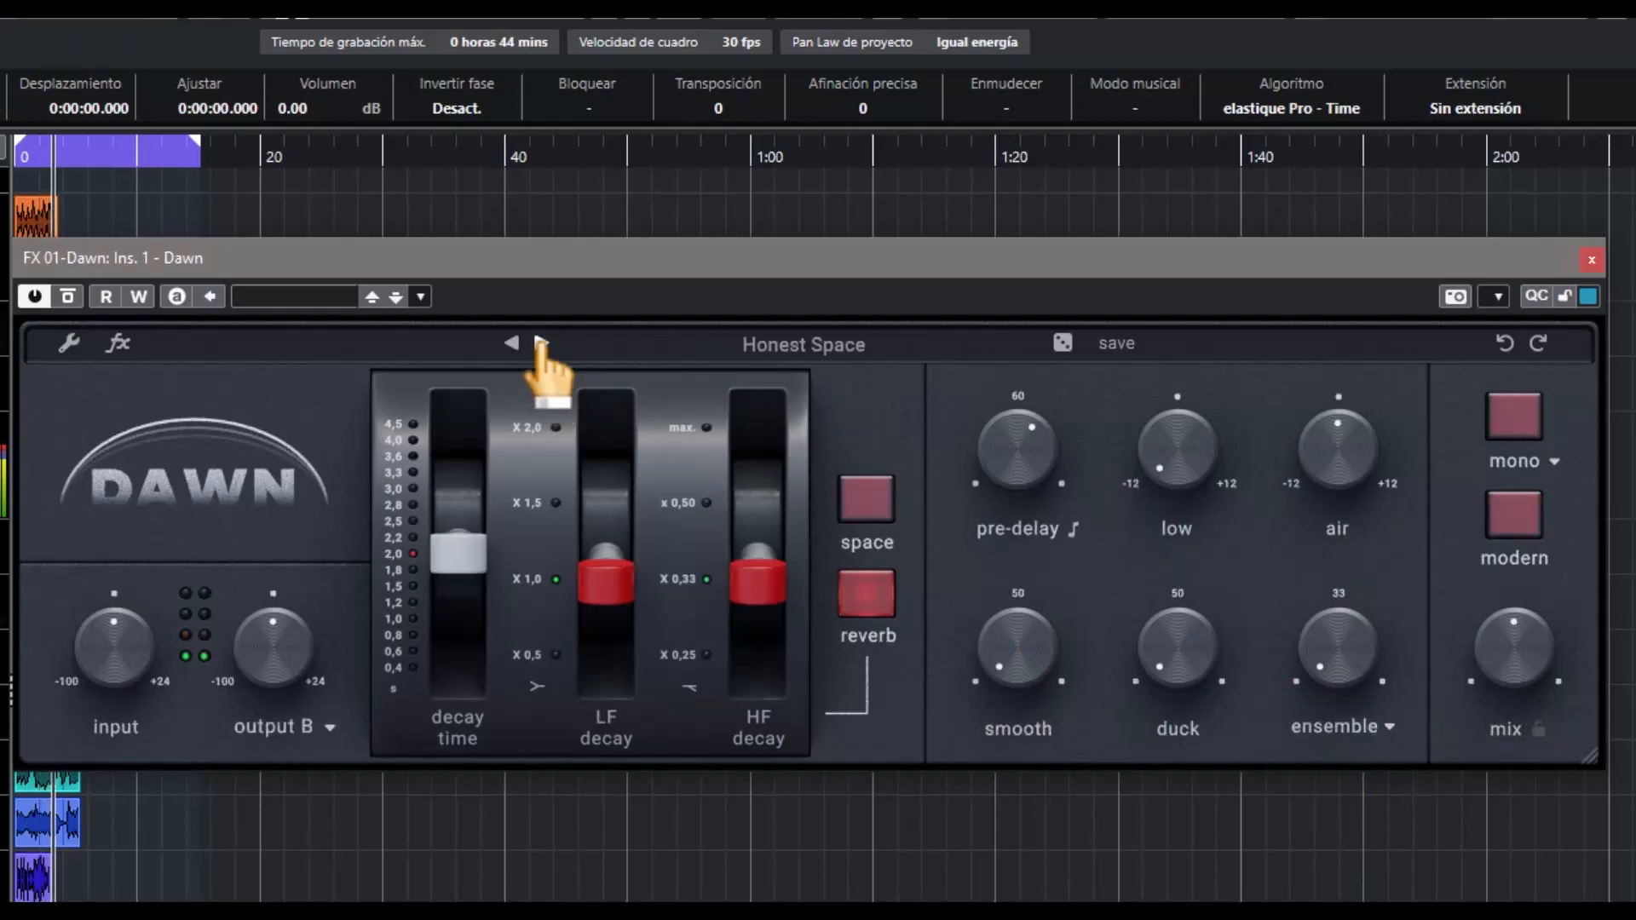
left_click(716, 345)
left_click(141, 586)
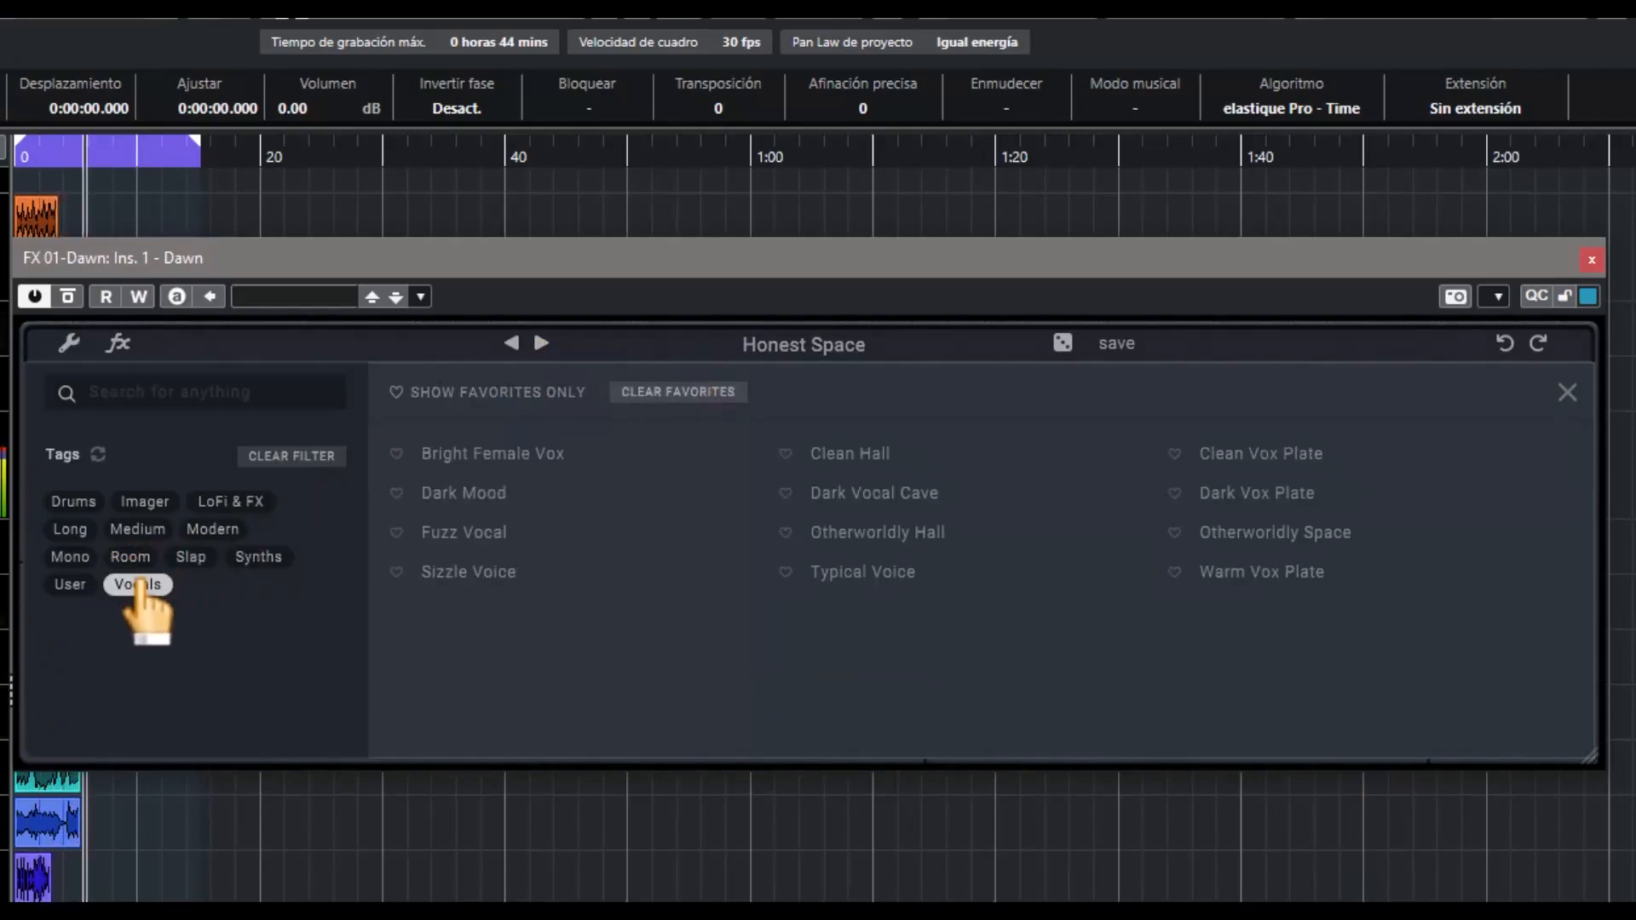
left_click(490, 455)
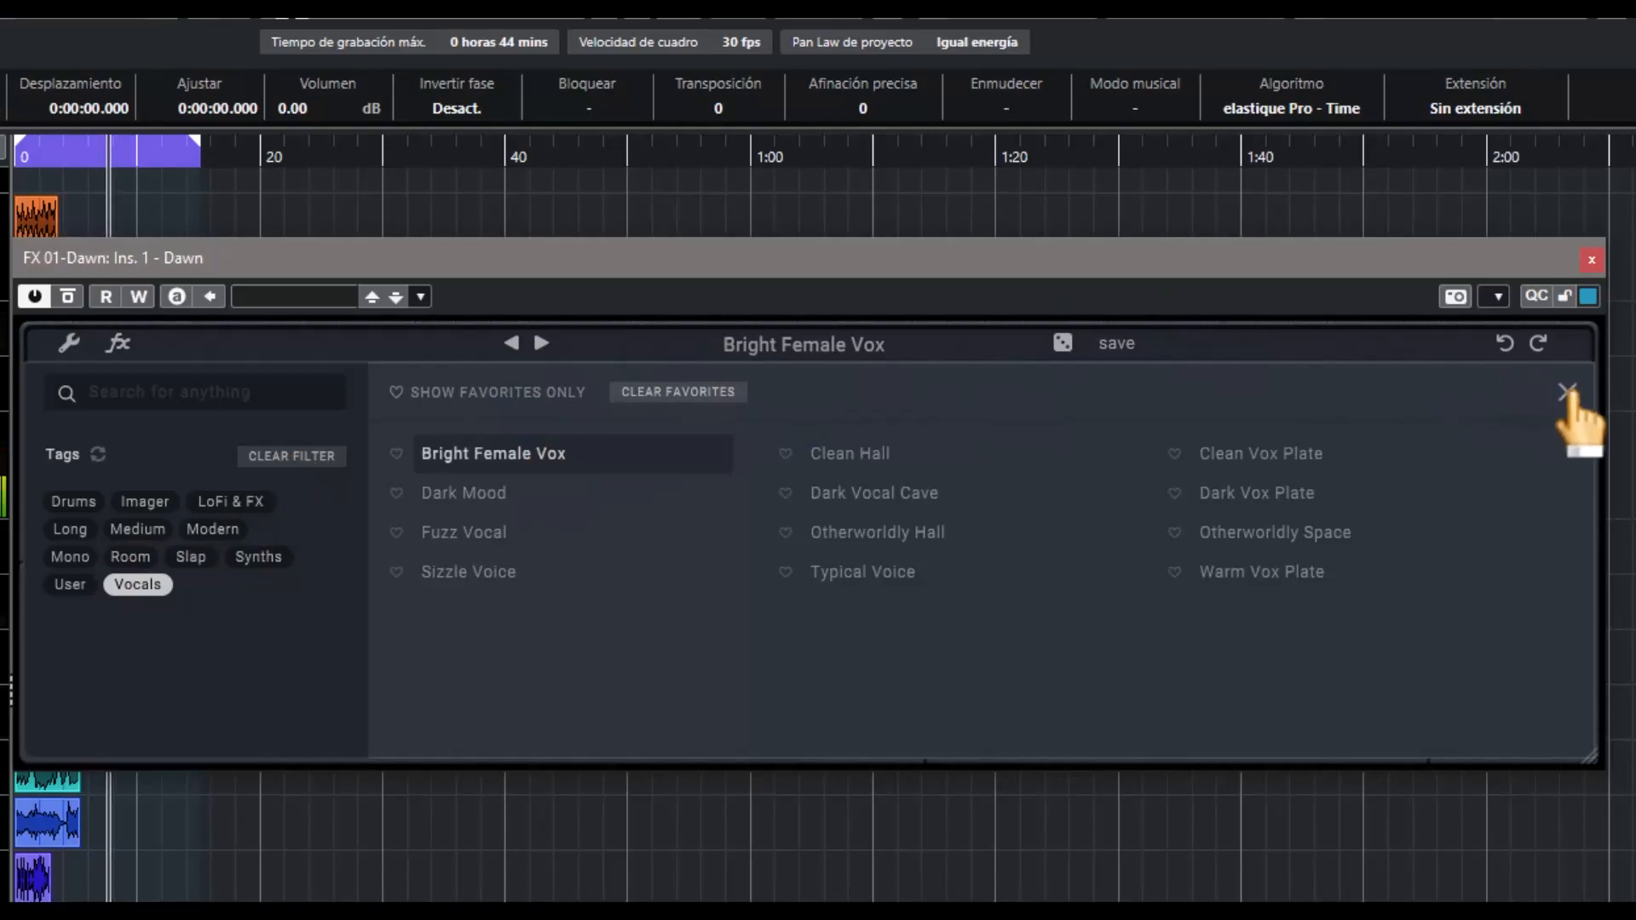
left_click(1568, 392)
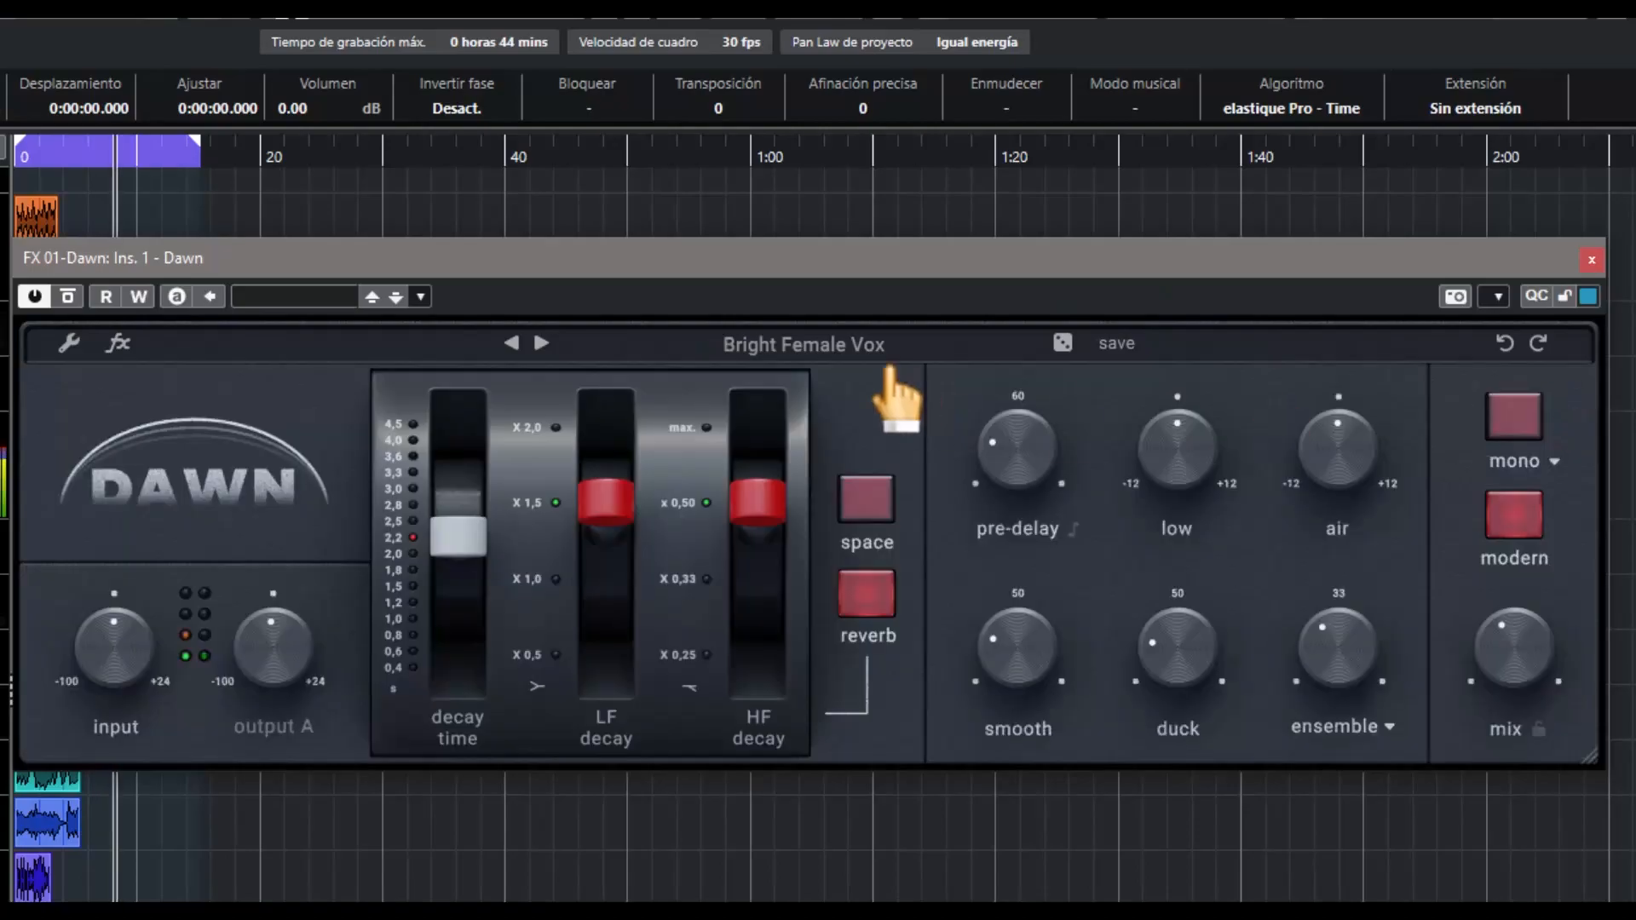
left_click(541, 344)
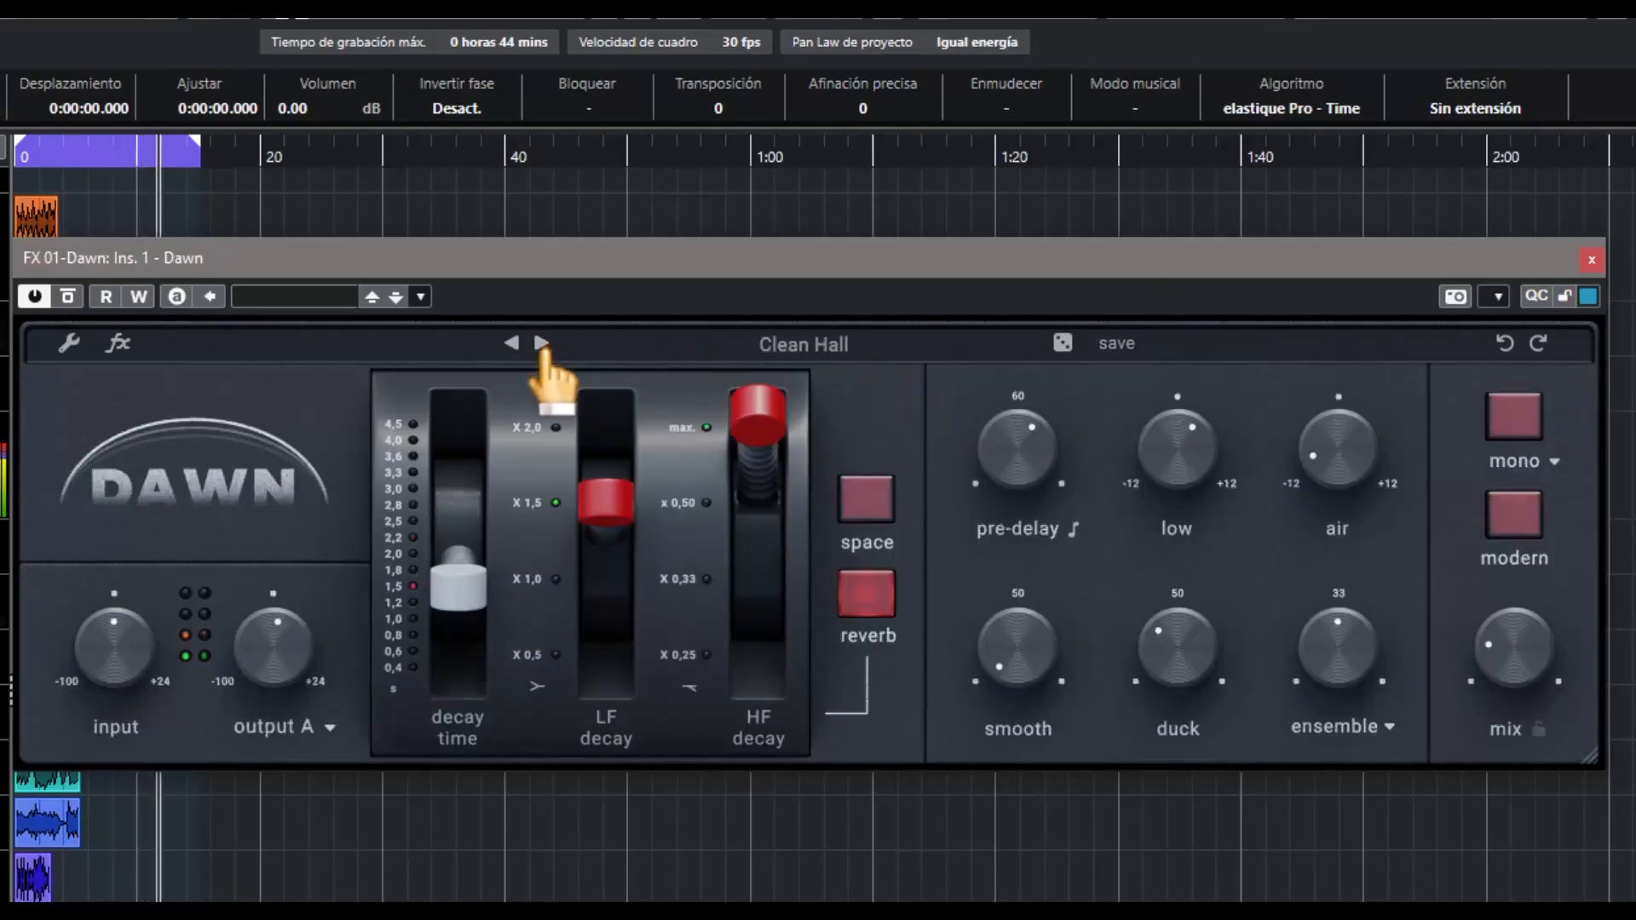
Advance through the vocal presets Clean Vox Plate, Dark Mood and Dark Vocal Cave to Dark Vox Plate
left_click(541, 343)
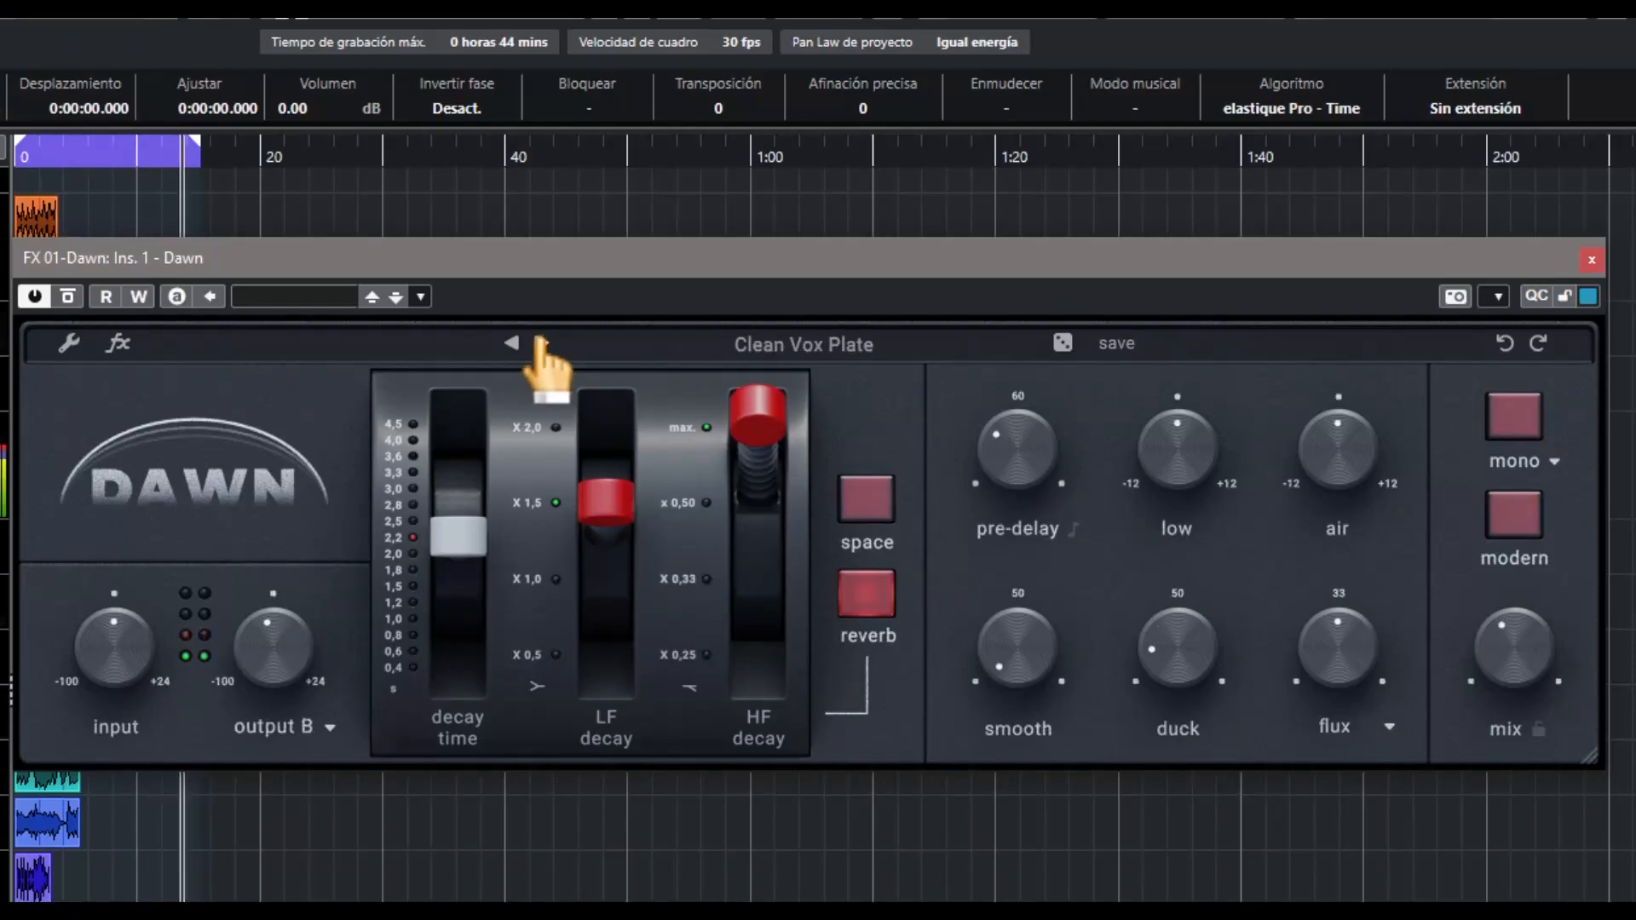
left_click(542, 343)
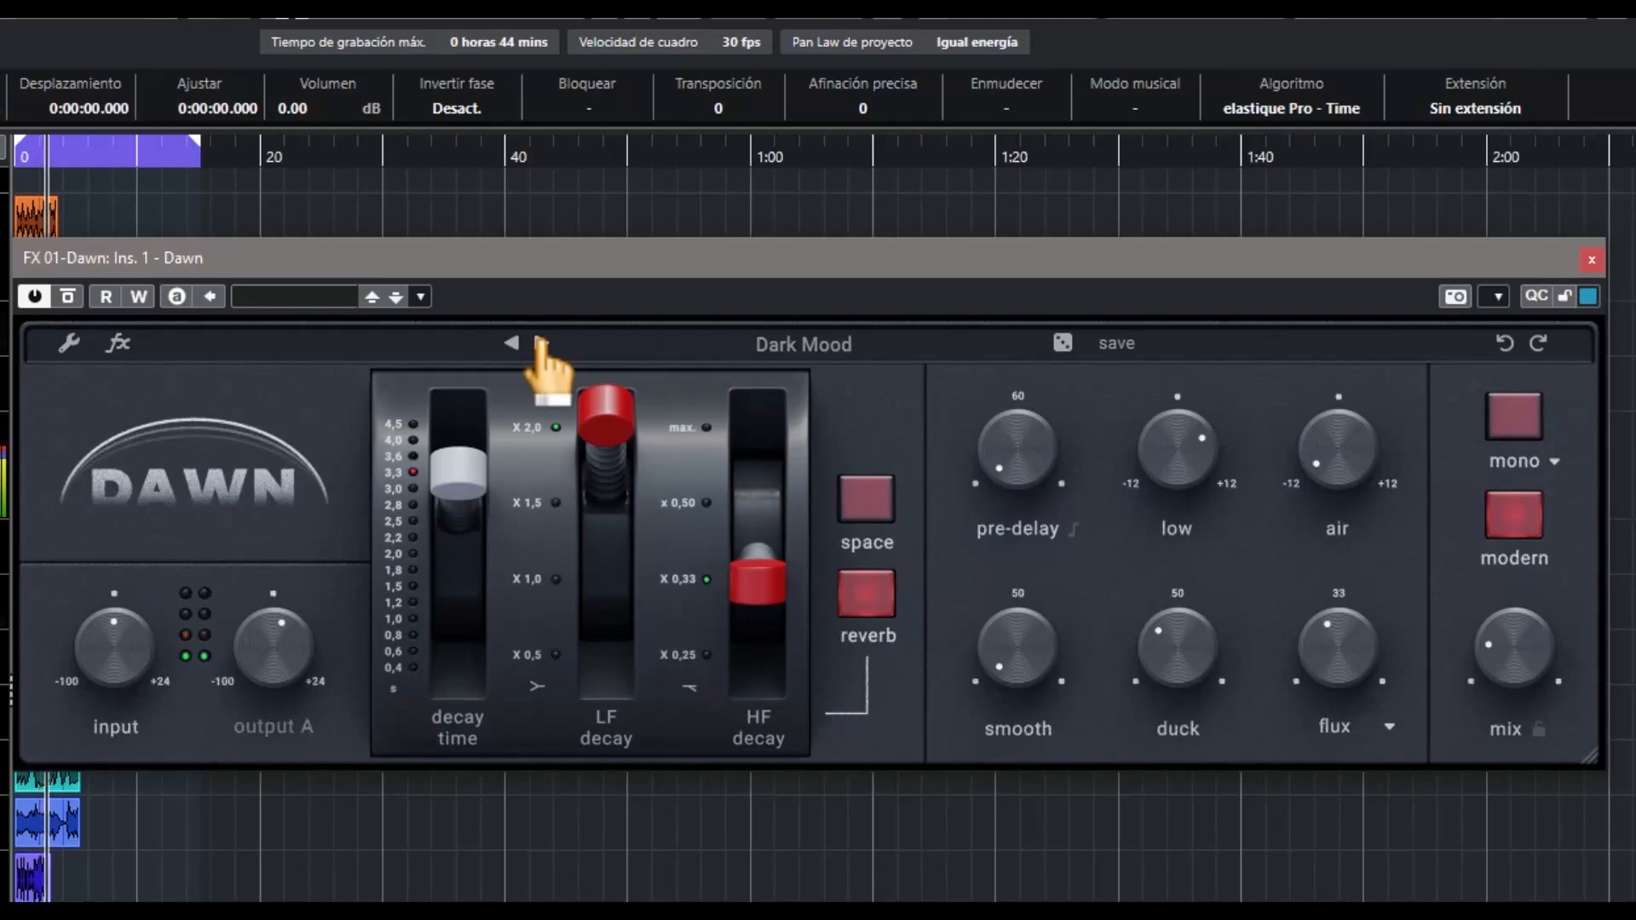
left_click(541, 344)
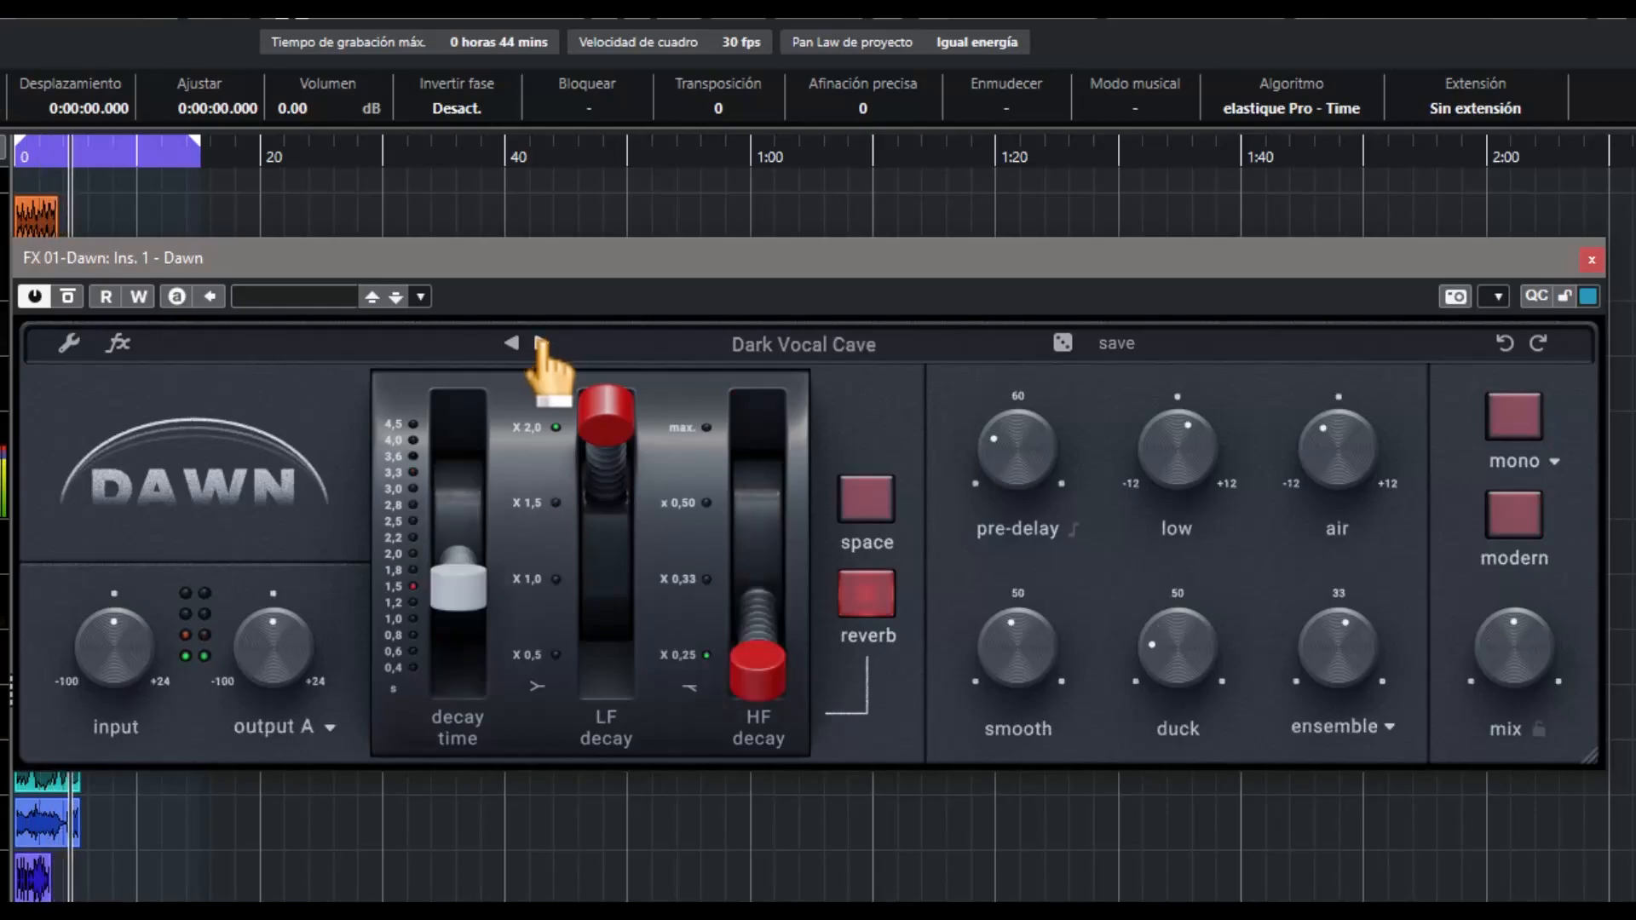
left_click(541, 344)
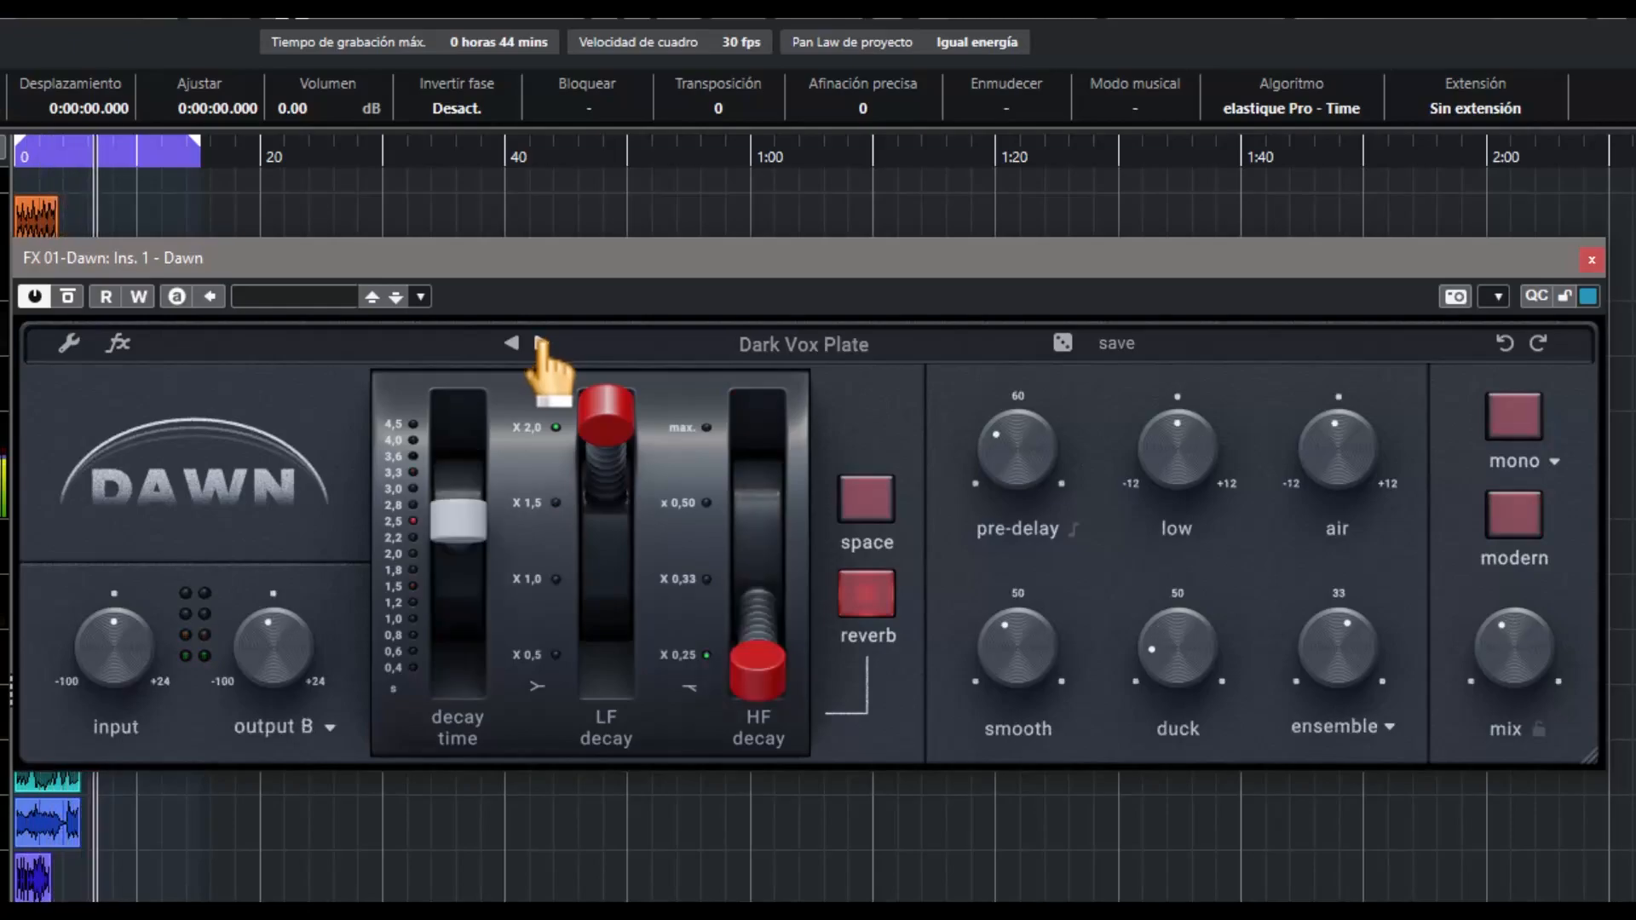
Try modern mode on and off on Dark Vox Plate, and set the mono mode to Sum
left_click(1522, 537)
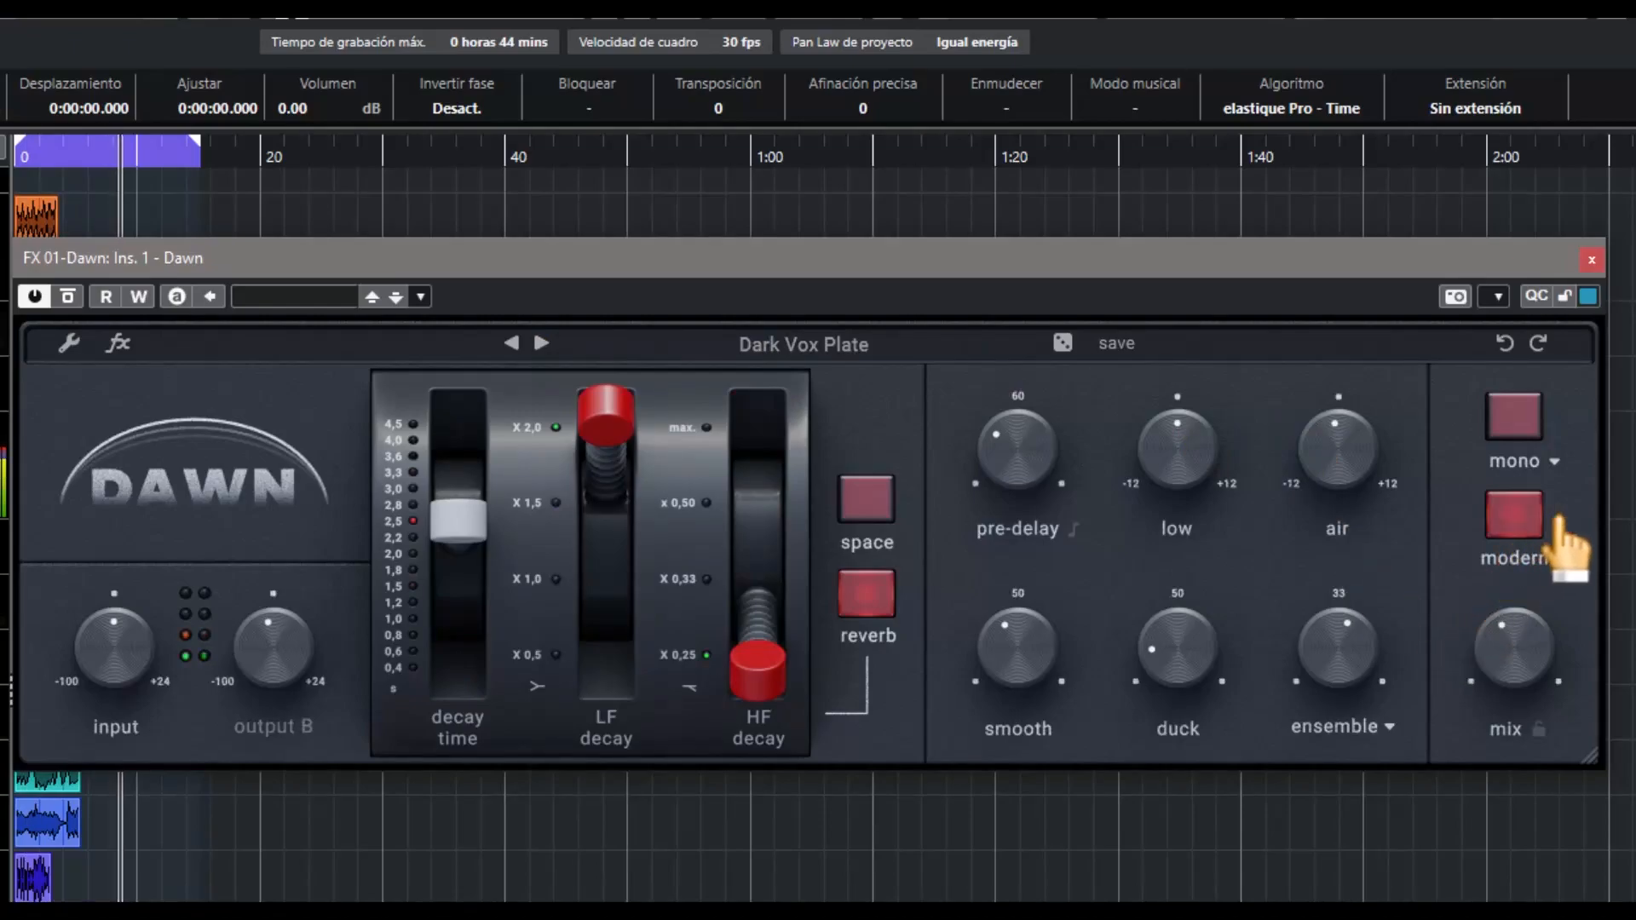
left_click(1523, 524)
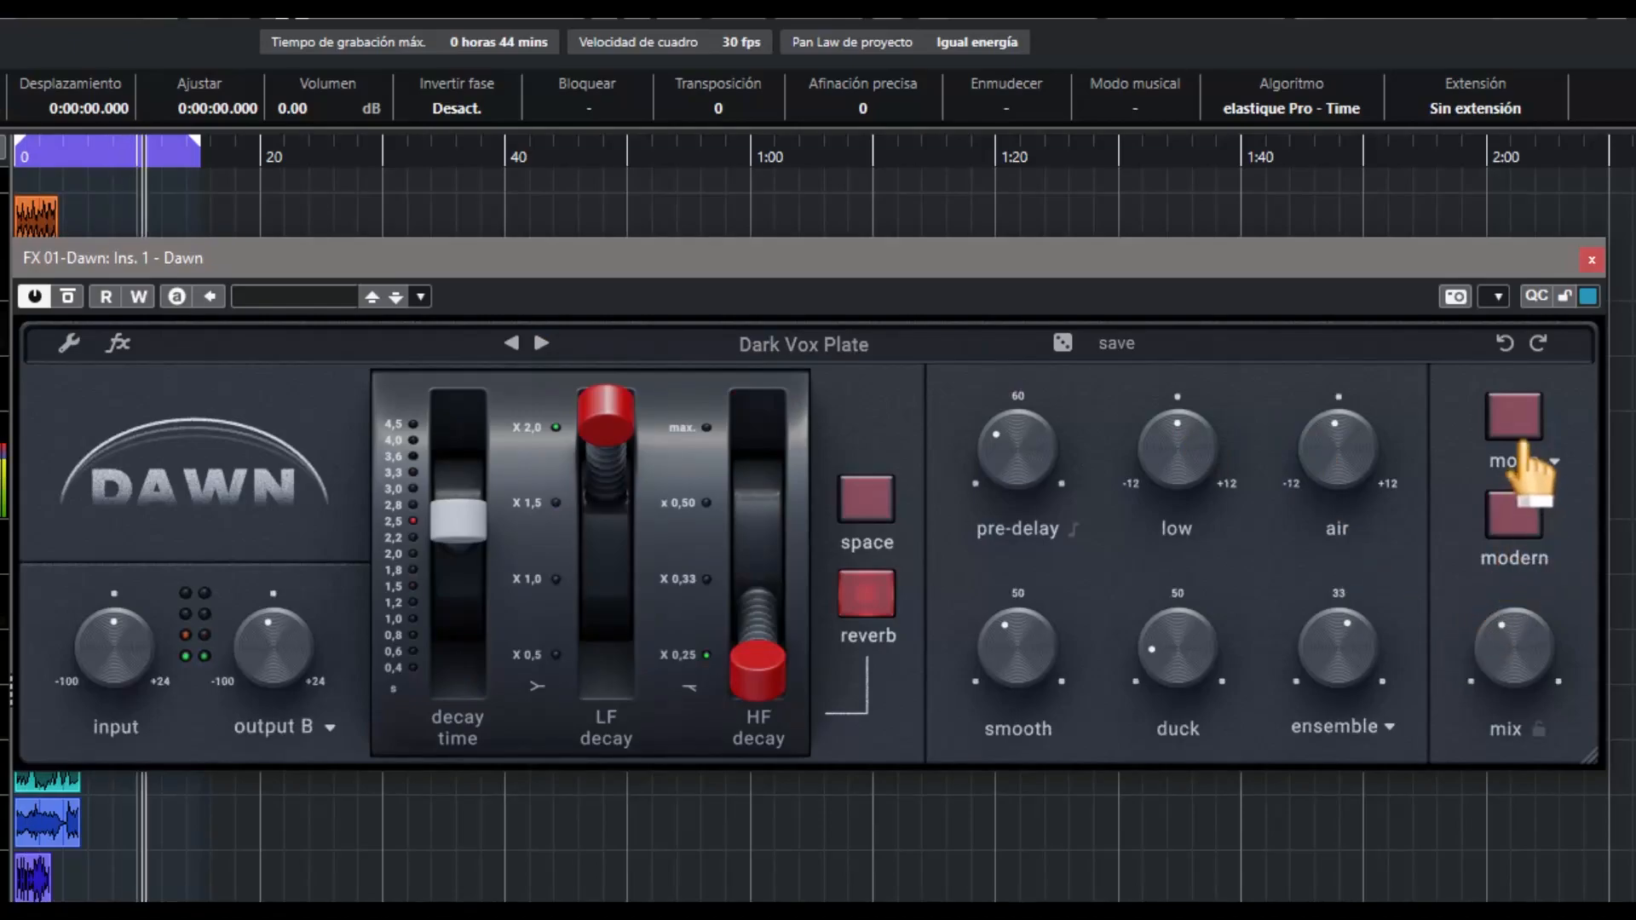
left_click(1546, 463)
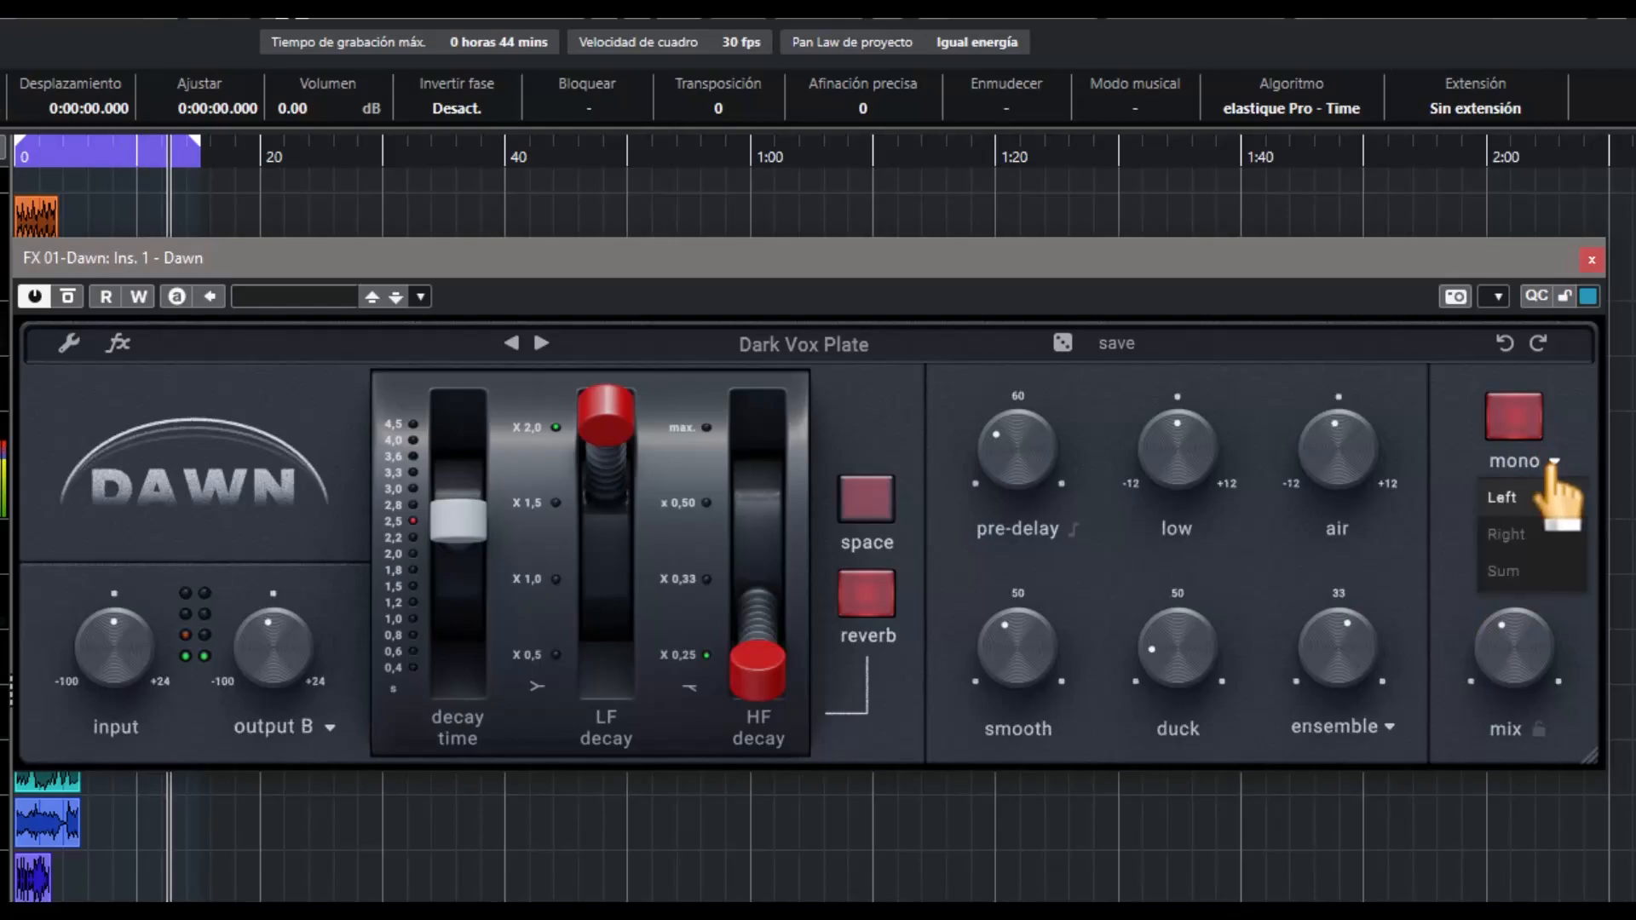
left_click(1516, 571)
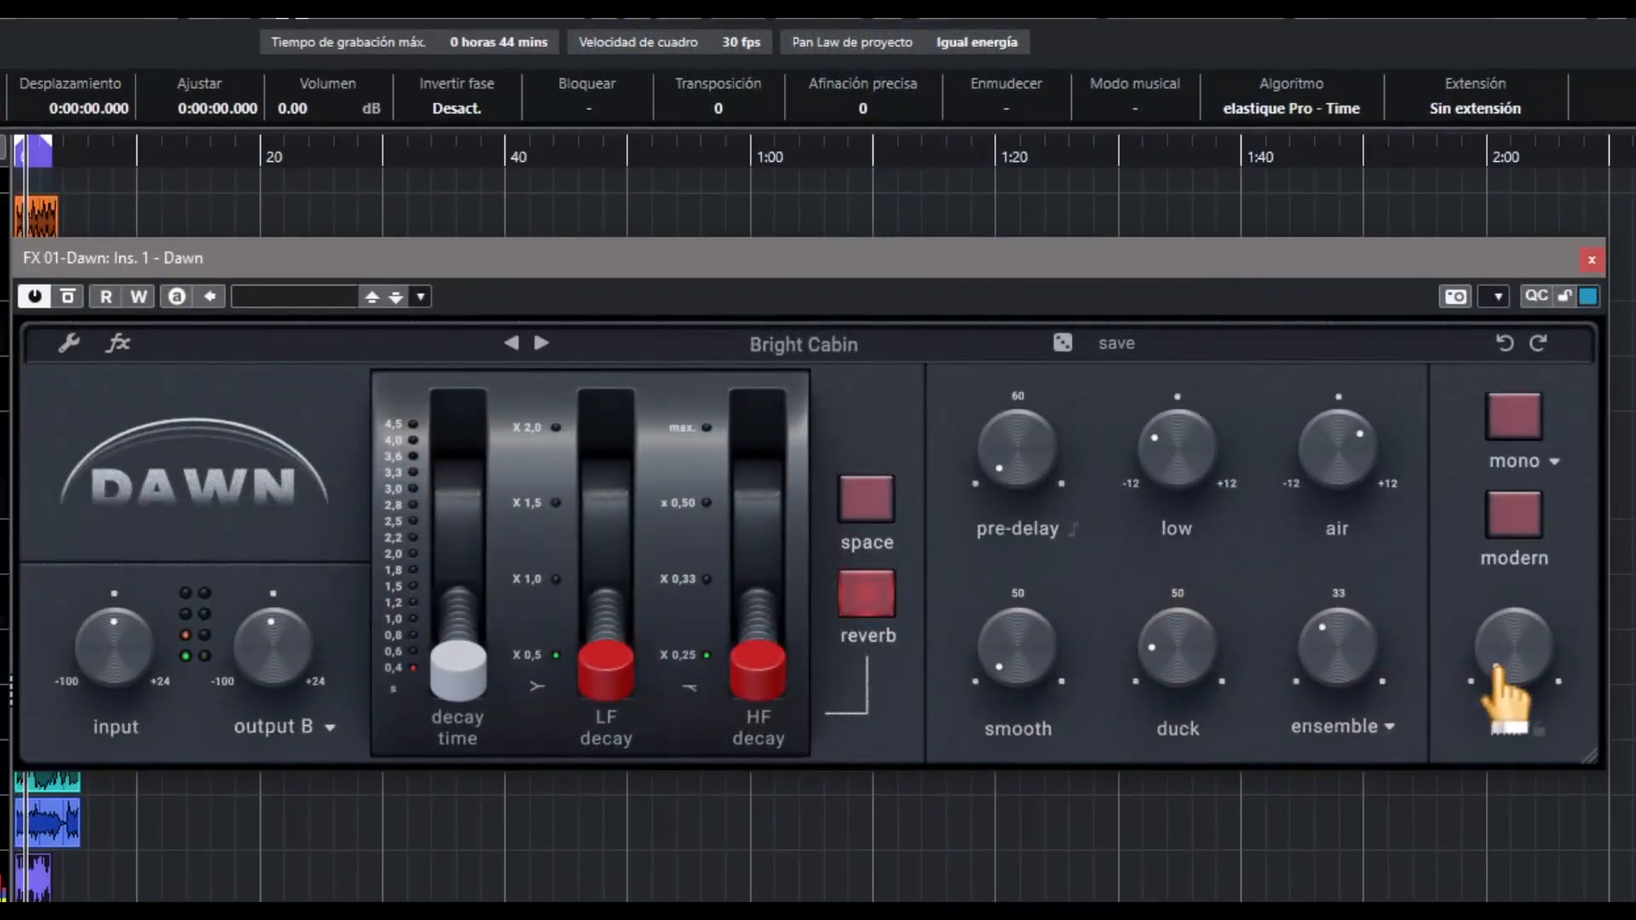
On the Bright Cabin preset, enable modern mode, turn low and ensemble down, and raise smooth
mouse_move(1500, 610)
left_mouse_down()
mouse_move(1519, 559)
mouse_move(1507, 635)
left_mouse_up()
left_click(1514, 515)
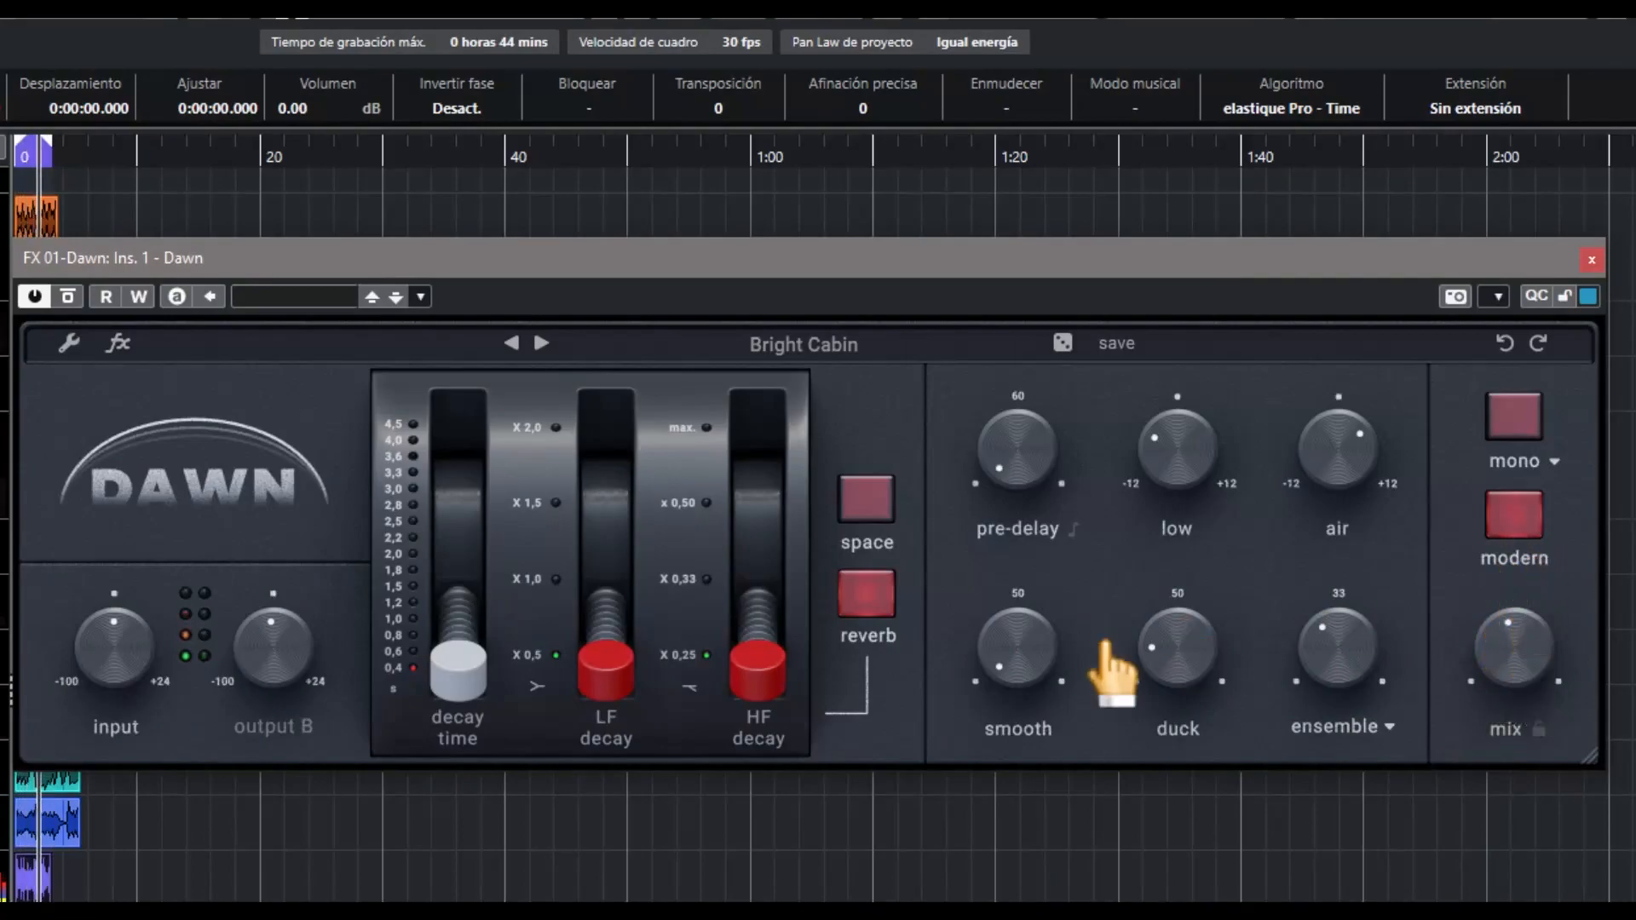
left_click_drag(1186, 448, 1185, 490)
mouse_move(1329, 464)
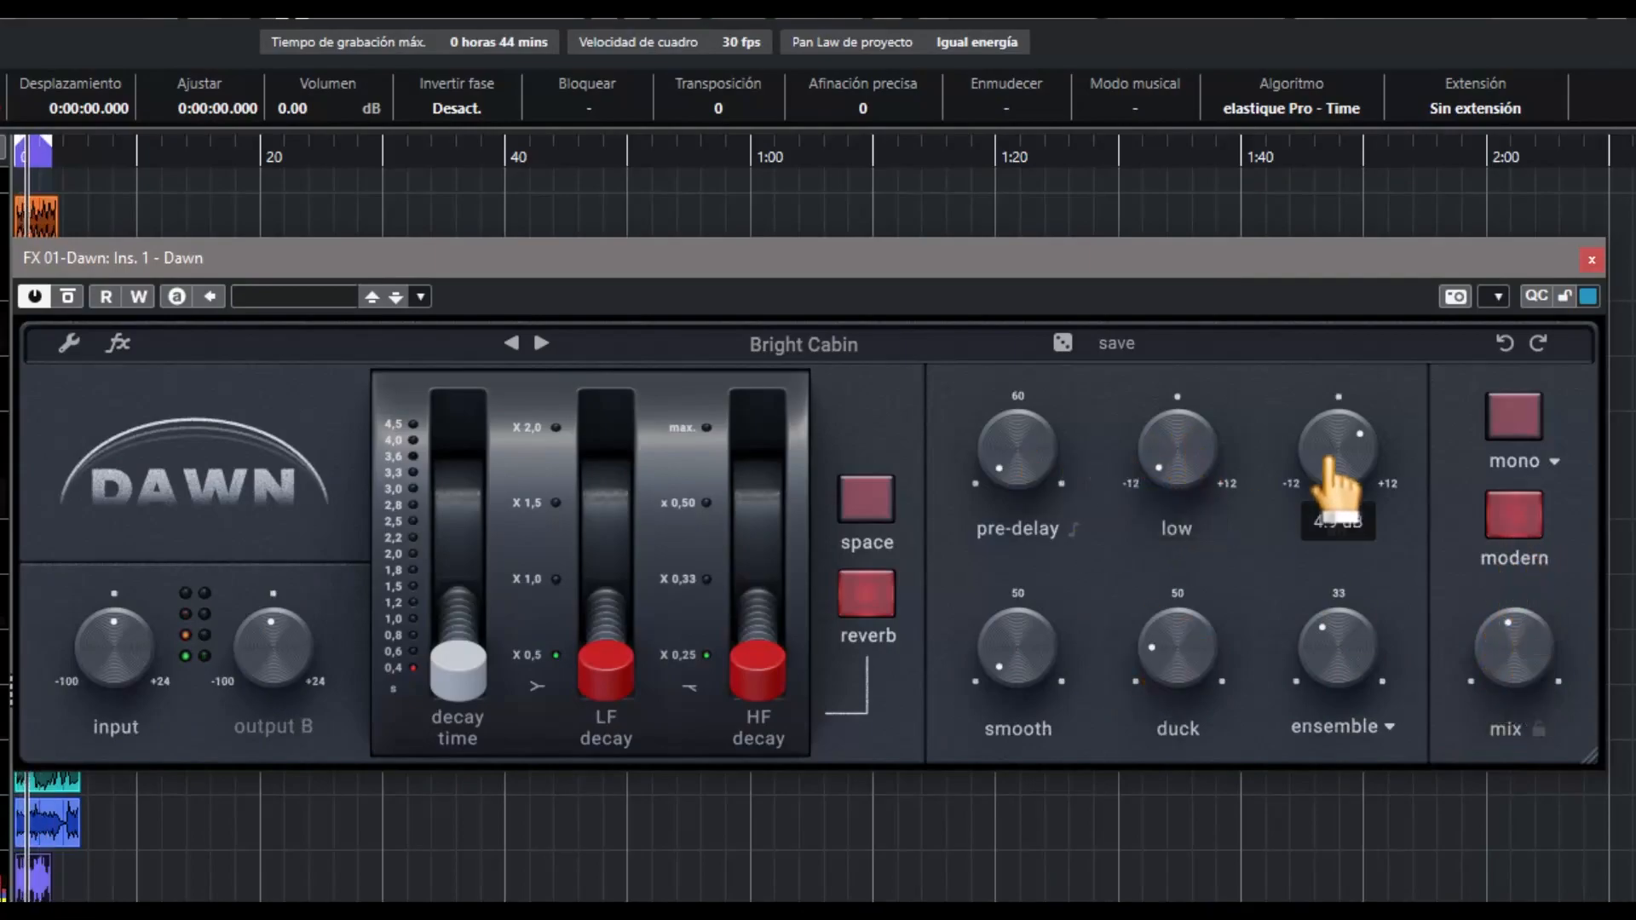
left_click_drag(1338, 687, 1337, 811)
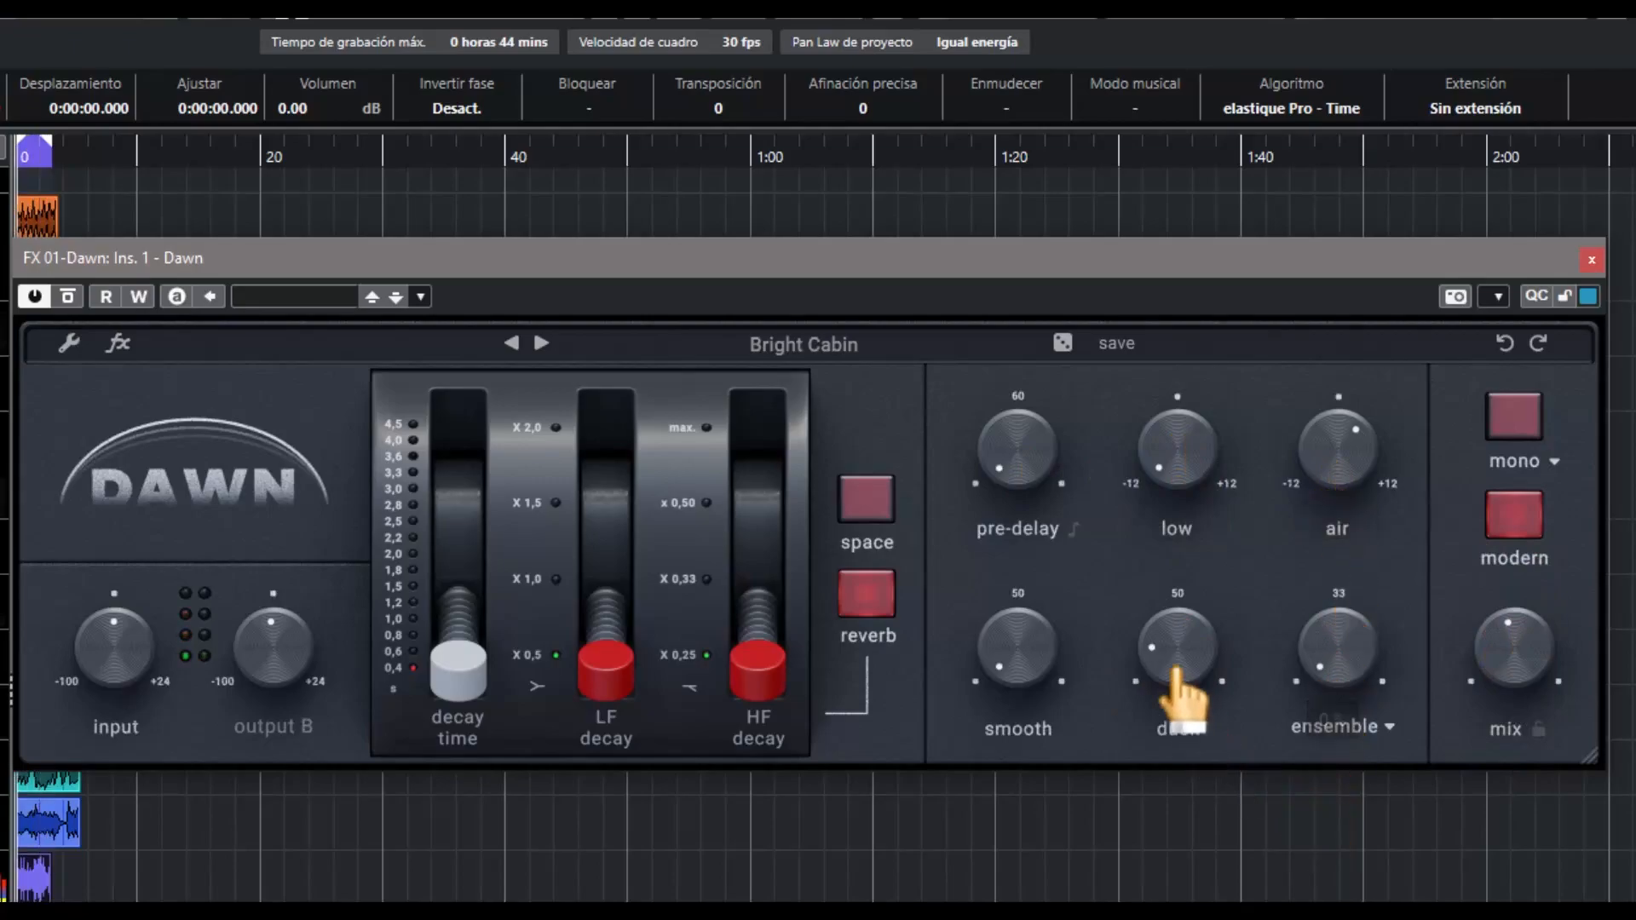
left_click_drag(1035, 695, 1017, 588)
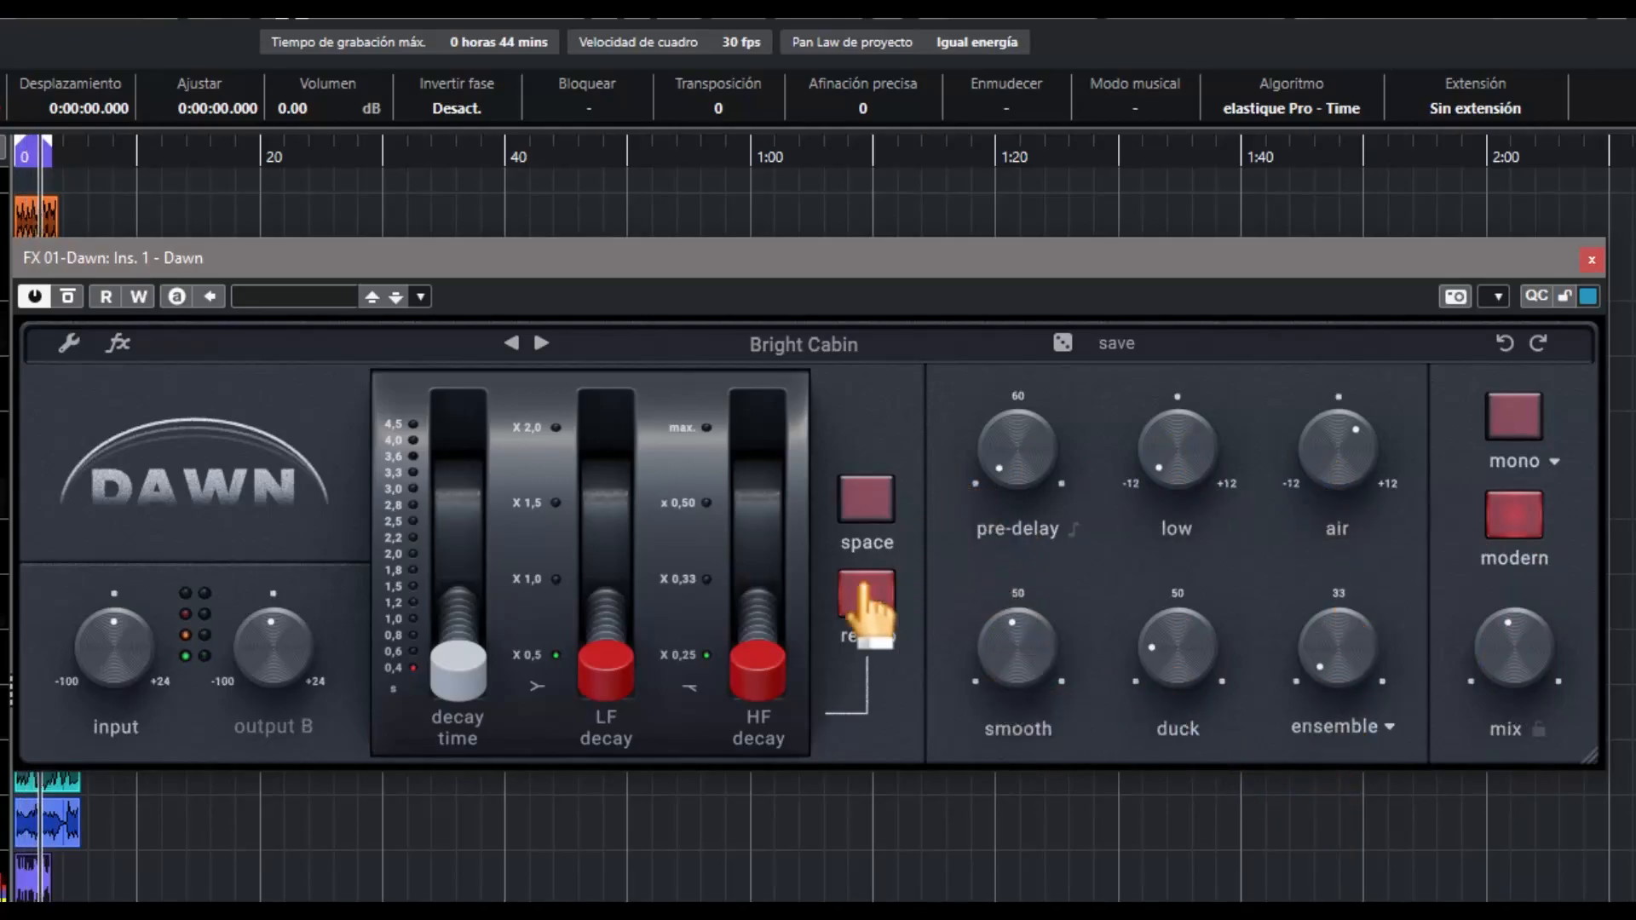
Set the decay time to 0,8 s, the LF decay to x 1,0 and the HF decay to x 0,50
mouse_move(461, 656)
left_mouse_down()
mouse_move(463, 438)
mouse_move(460, 643)
left_mouse_up()
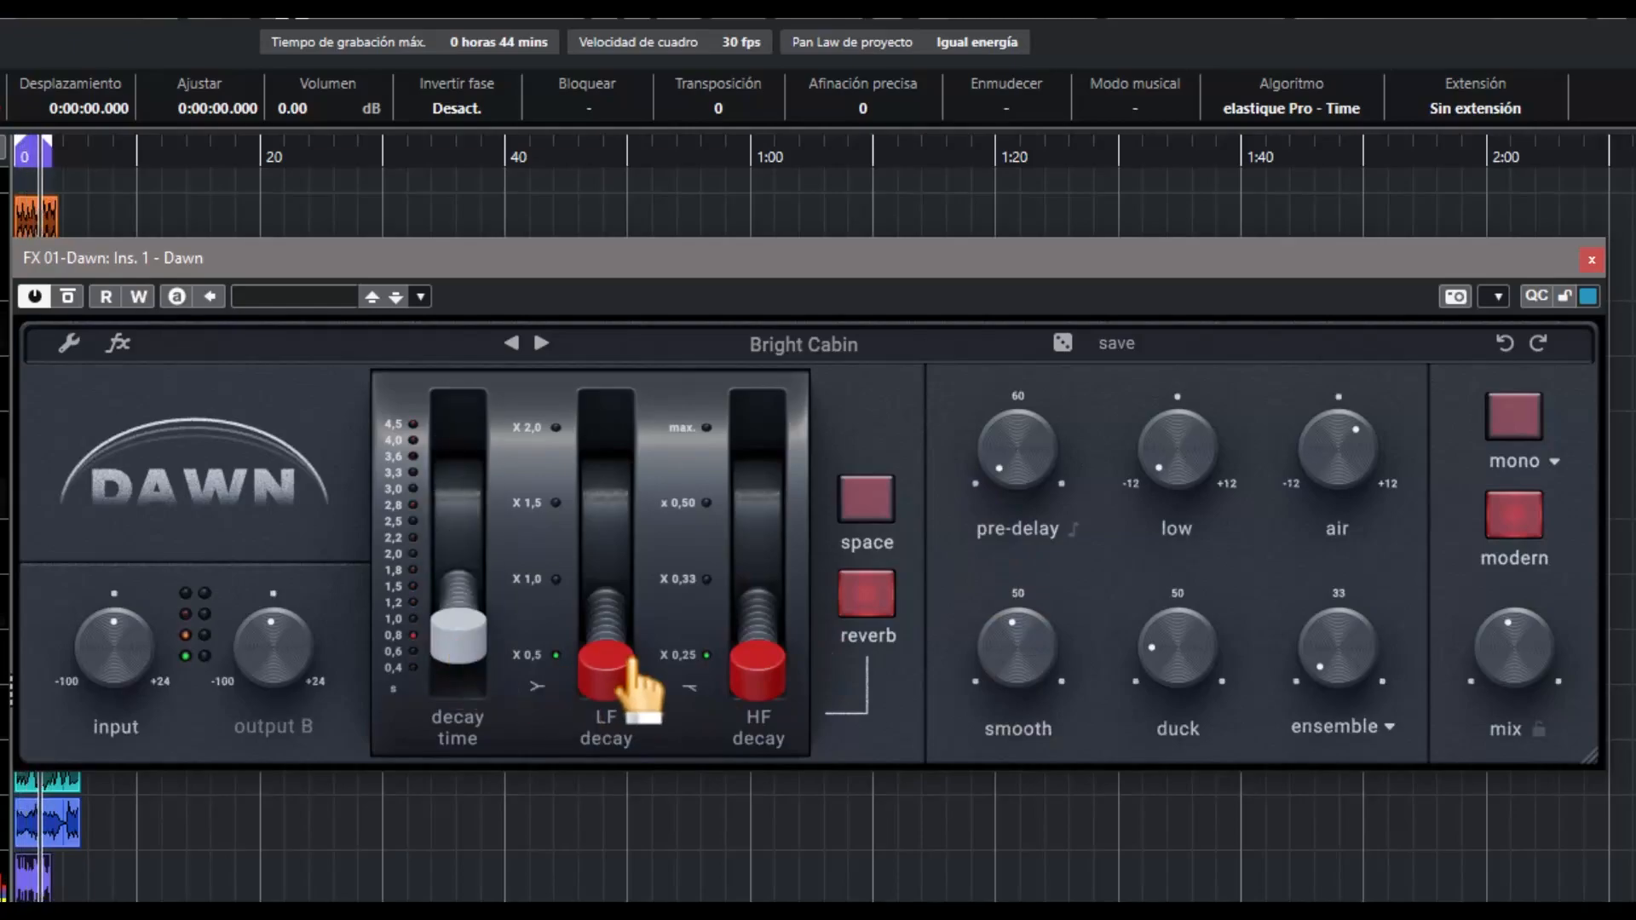
left_click_drag(634, 663, 630, 580)
left_click_drag(755, 661, 767, 504)
Raise low to 4.4 dB, reduce air, and try a longer pre-delay before returning it to its minimum
left_click_drag(1037, 486, 1029, 407)
left_click_drag(1188, 457, 1211, 312)
left_click_drag(1205, 251, 1205, 244)
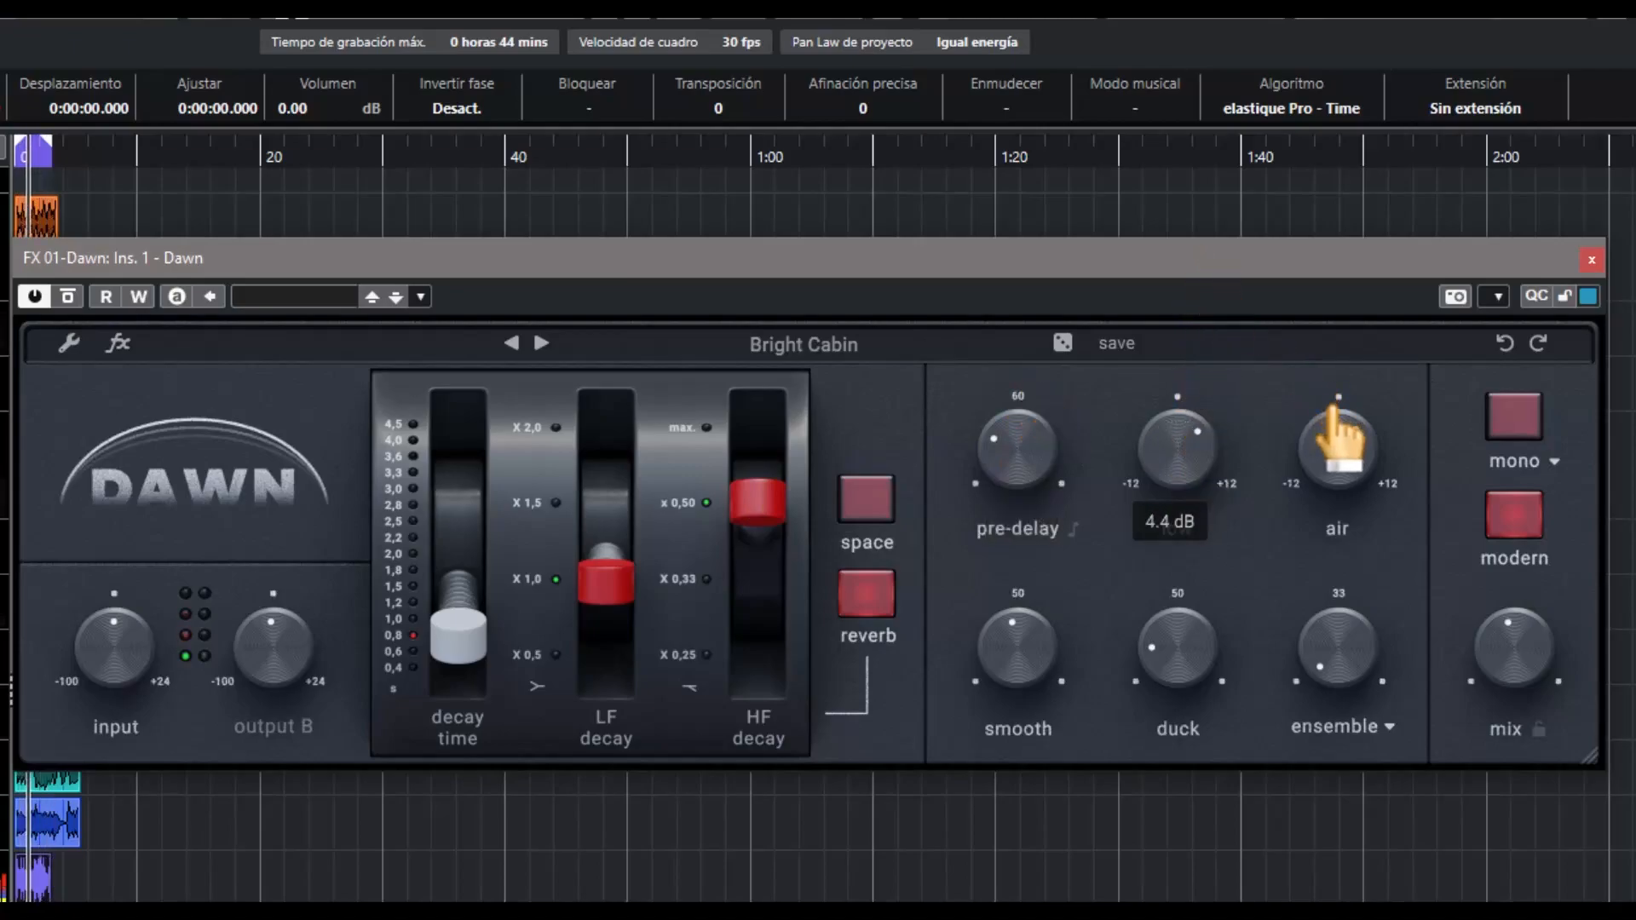
left_click_drag(1355, 428, 1370, 490)
left_click_drag(1380, 553, 1383, 564)
left_click_drag(1034, 475, 1057, 605)
Turn the ensemble amount up high, switch the modulation type to flux, and bring its amount down low
left_click_drag(1332, 672, 1369, 523)
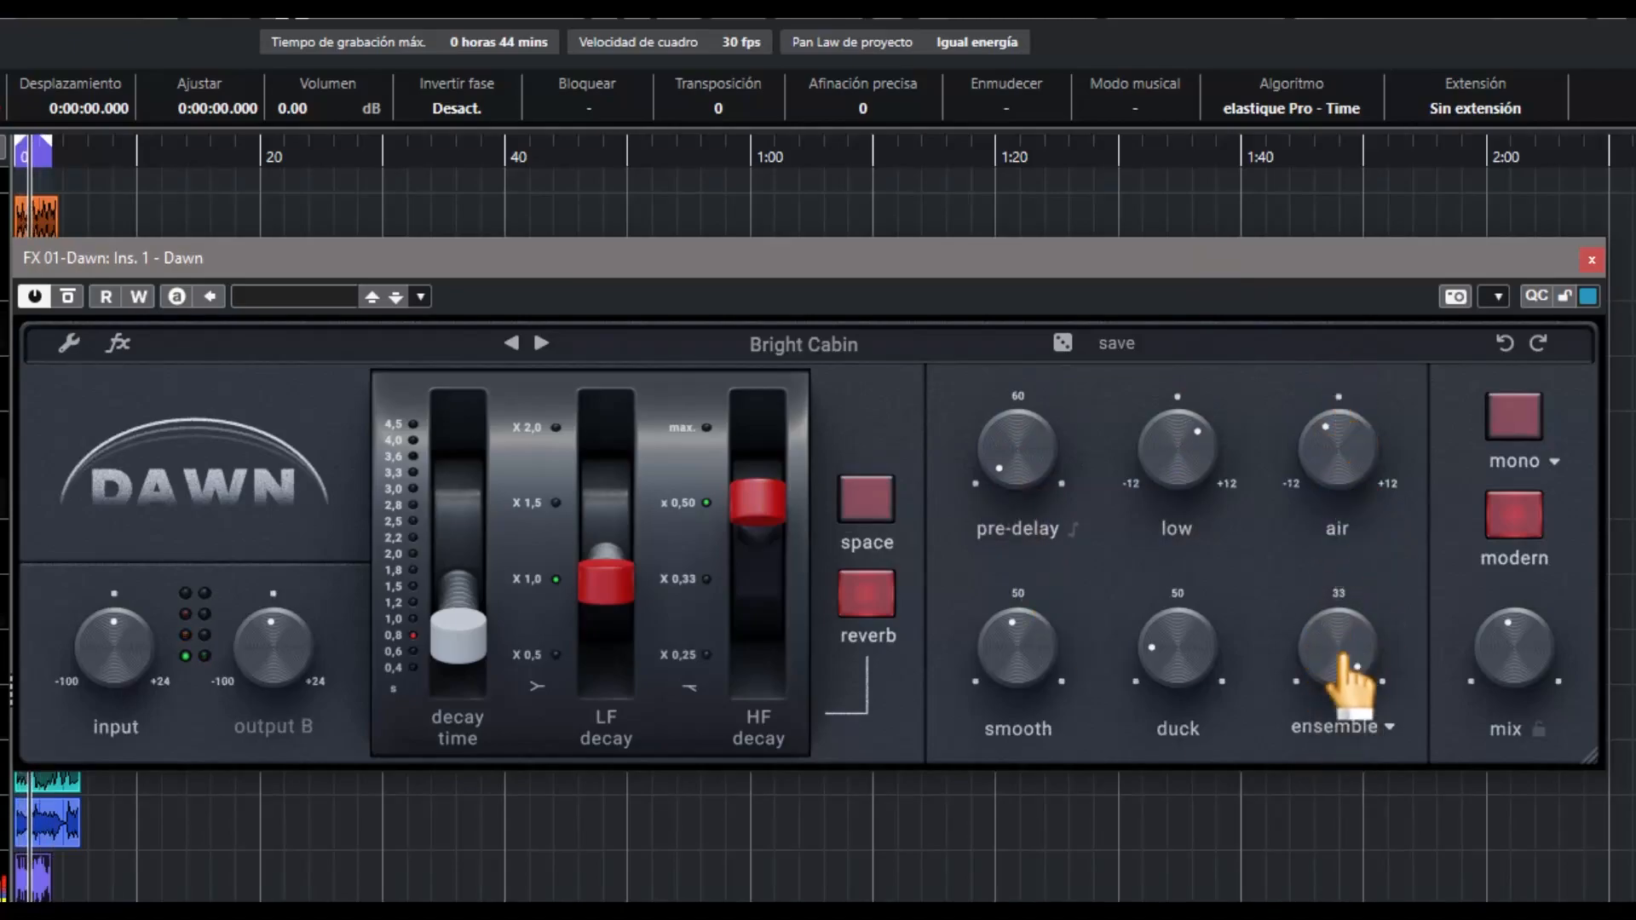
left_click(1377, 727)
left_click(1326, 761)
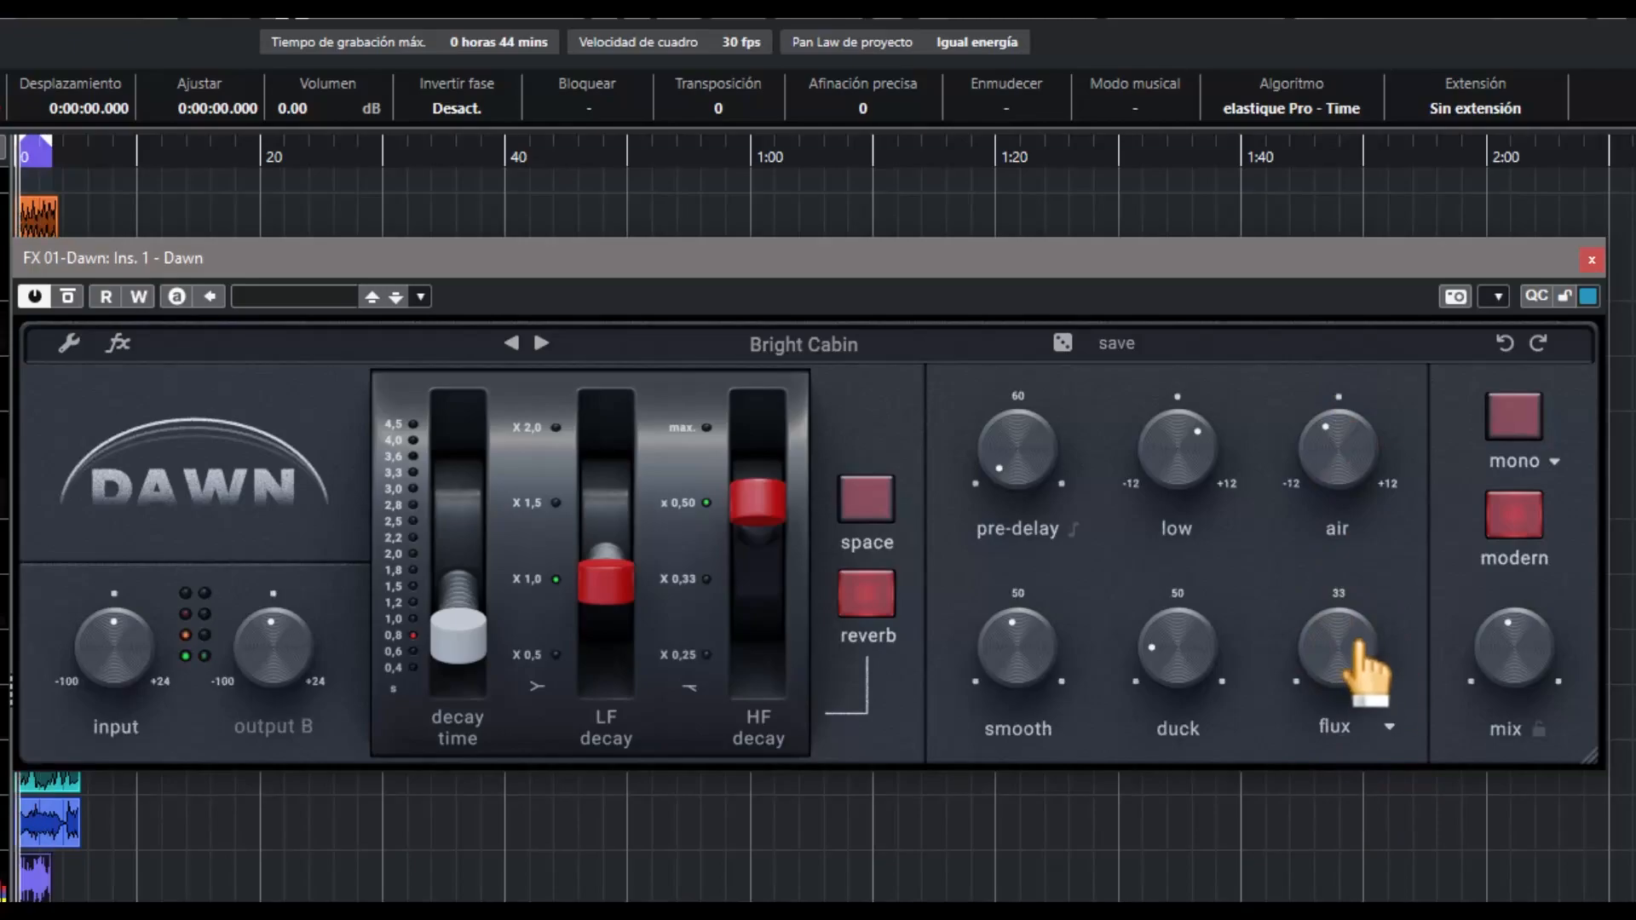
left_click_drag(1359, 642, 1347, 782)
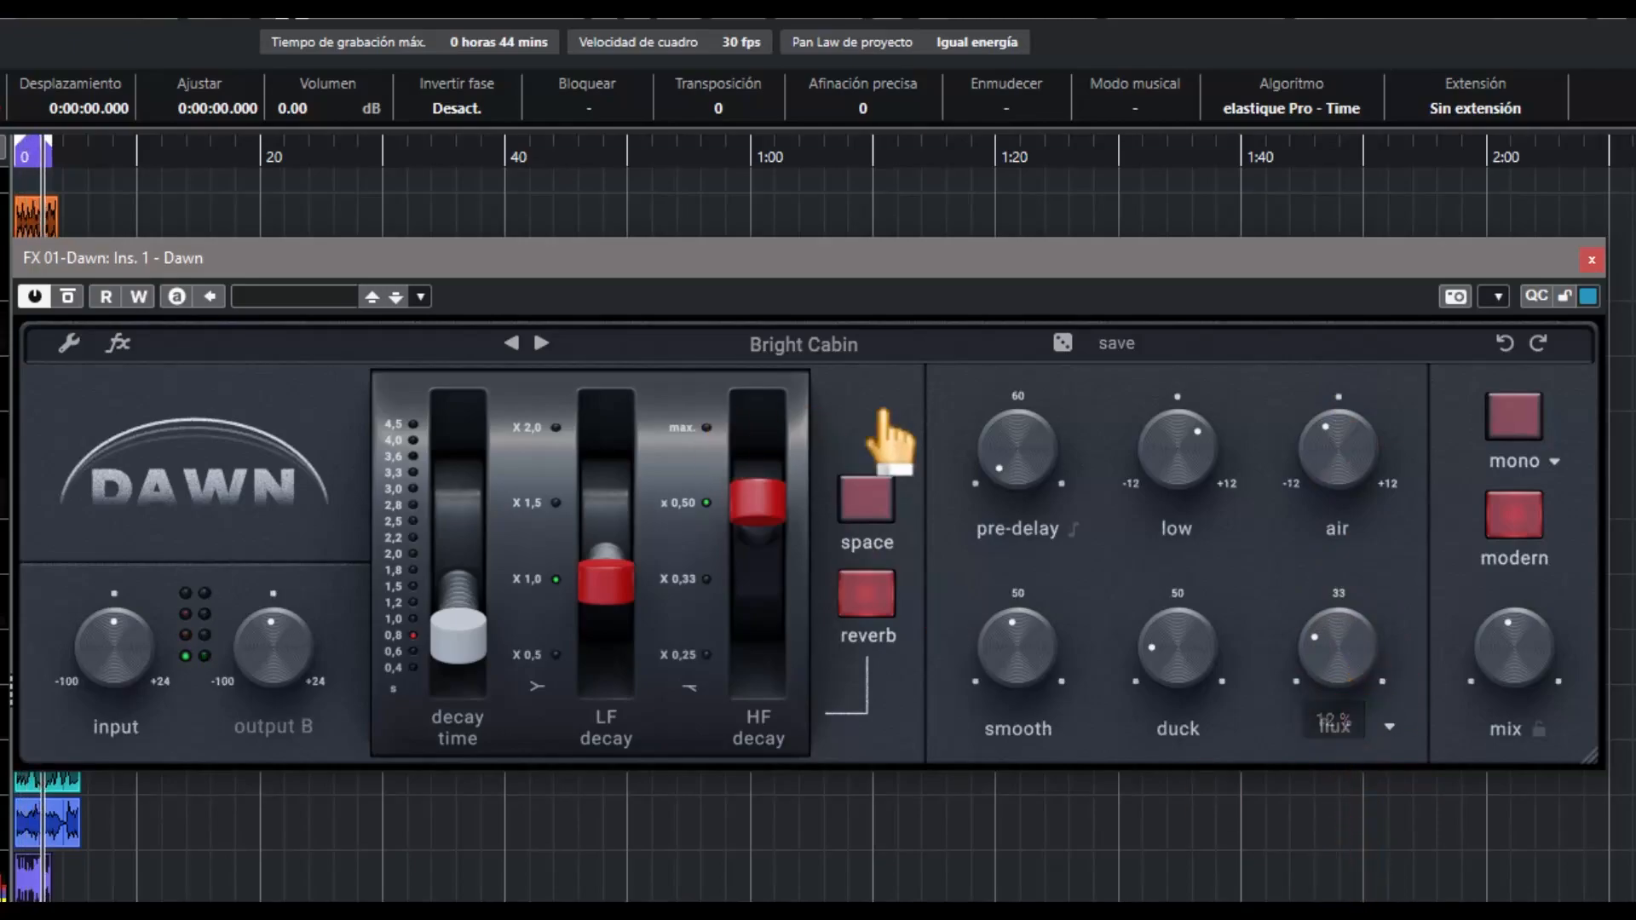
Advance through the presets Dusty Cloest, Echo Room, Large Warm Room and Lush Room to Modern Room
left_click(541, 343)
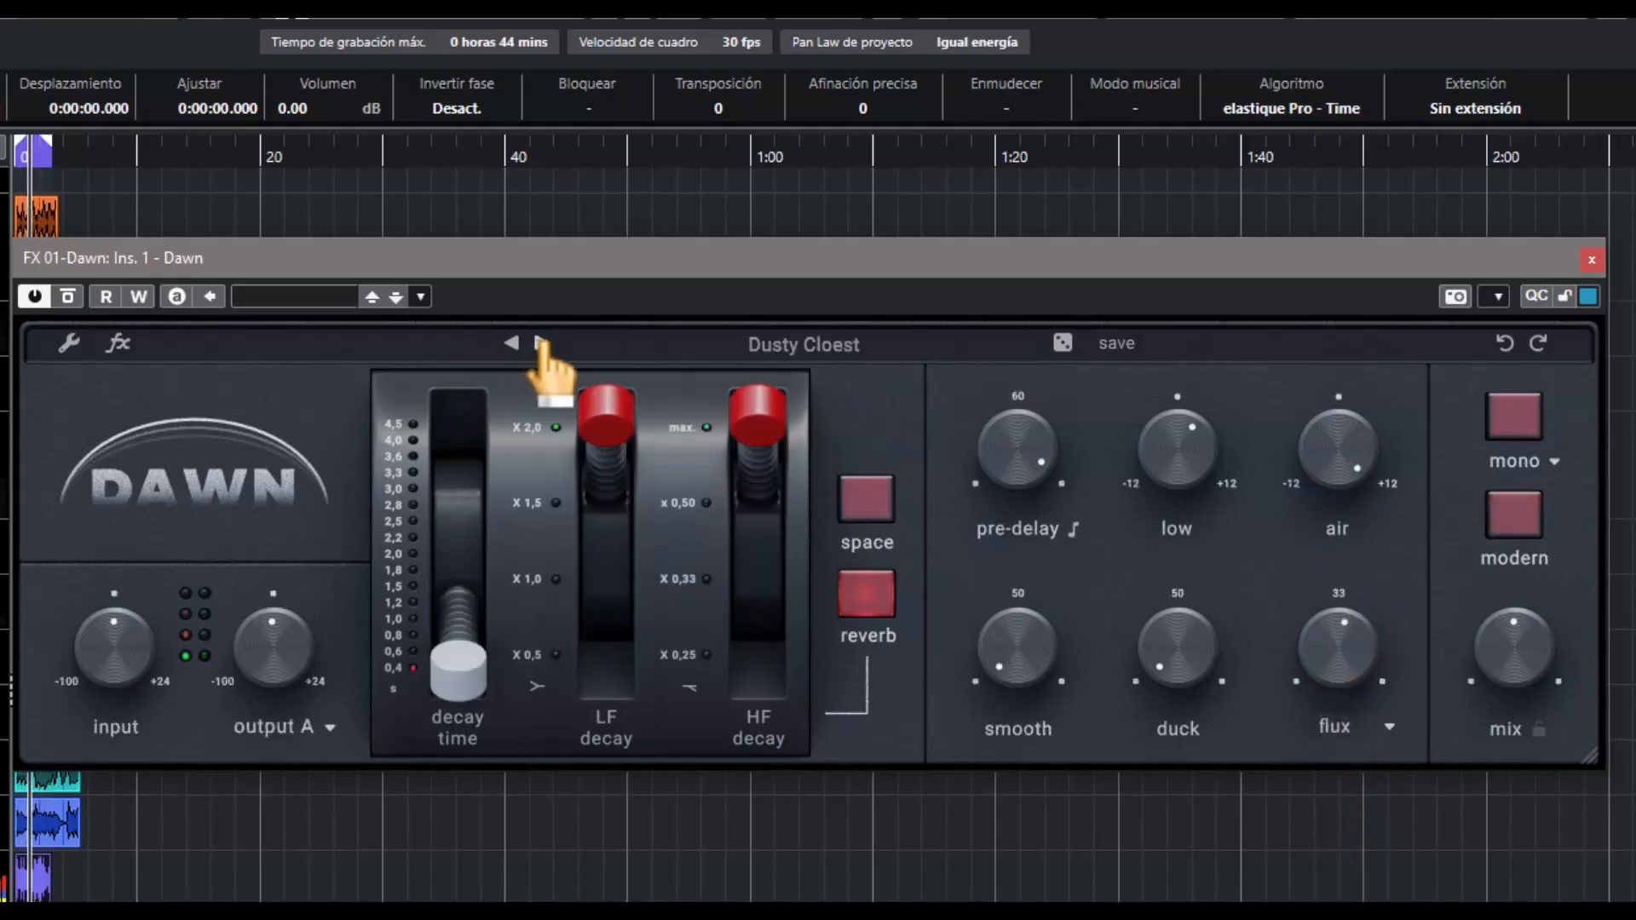
left_click(541, 342)
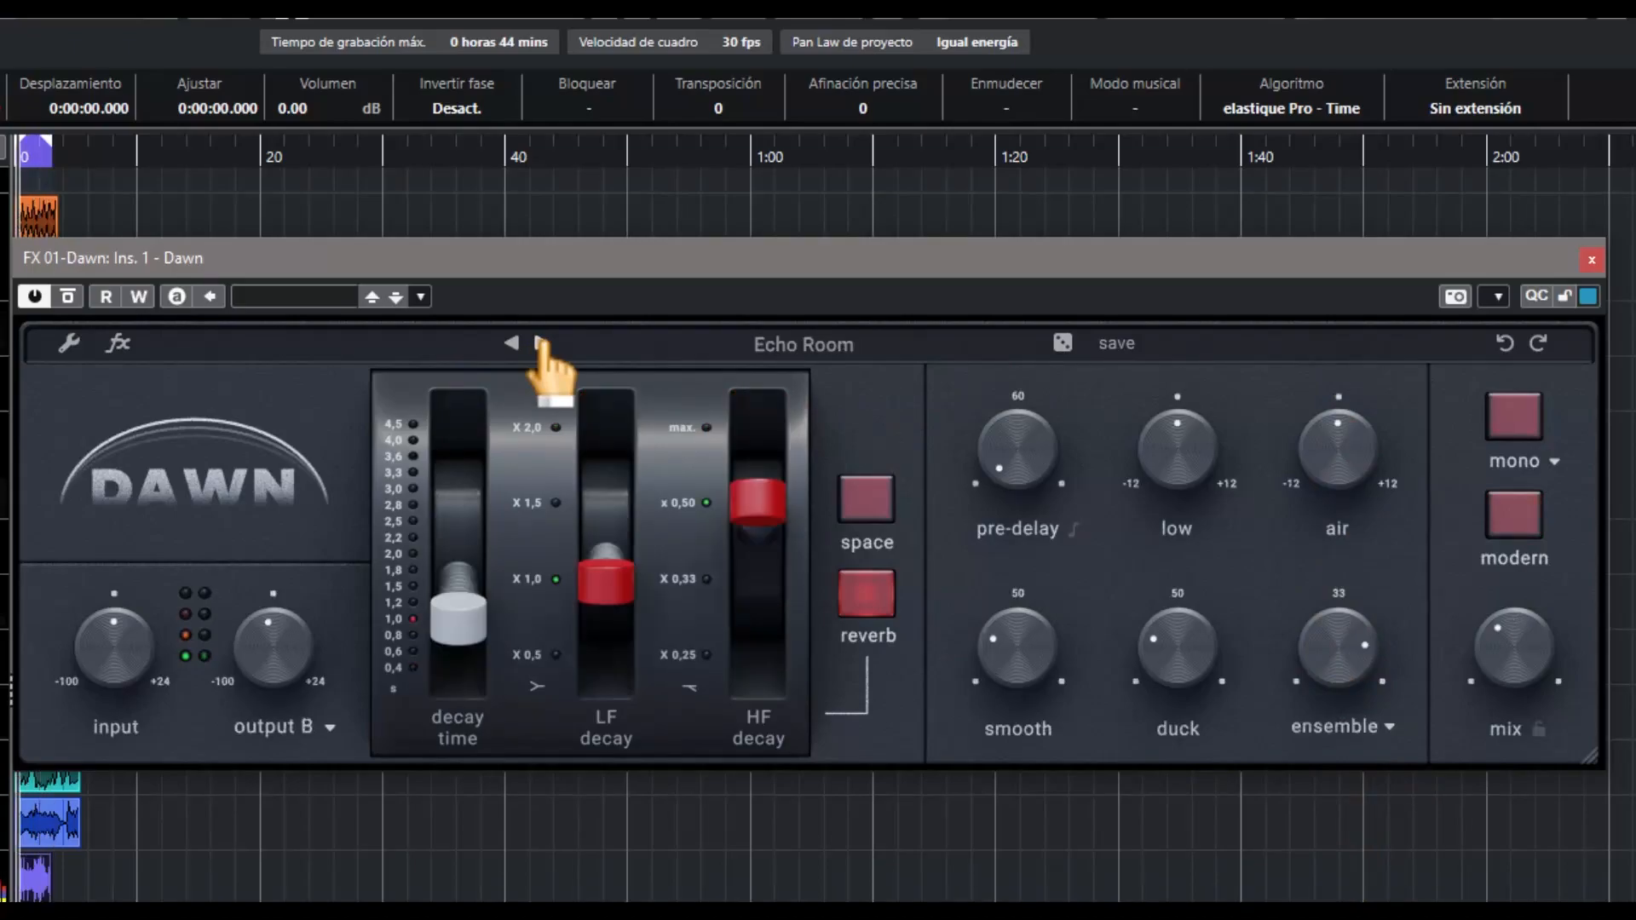
left_click(541, 342)
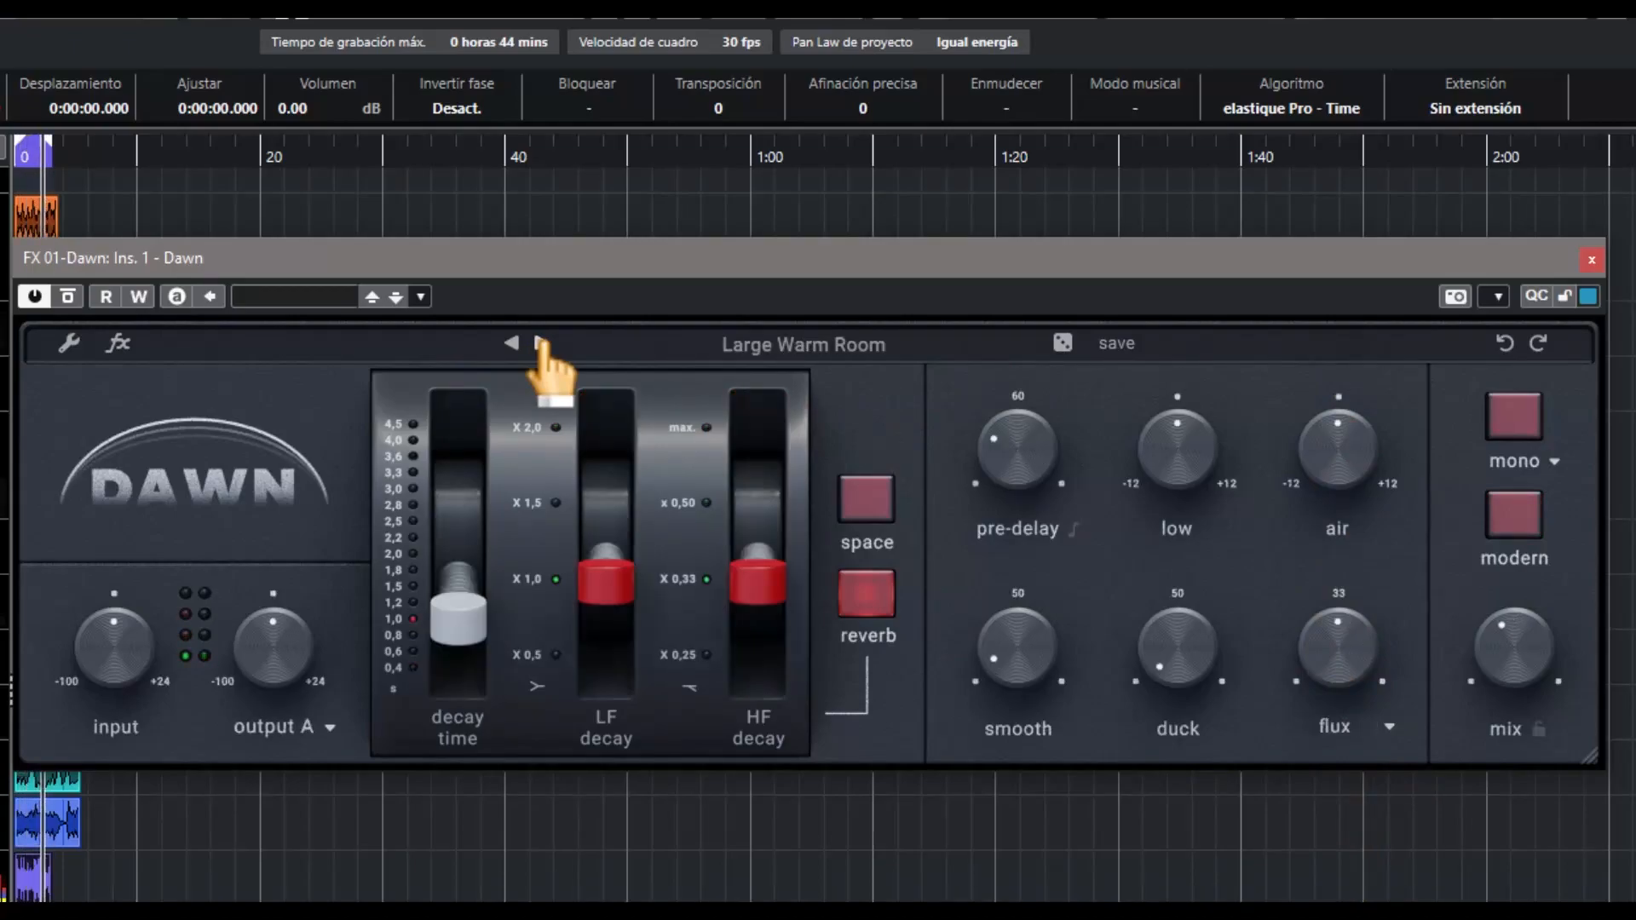
left_click(541, 343)
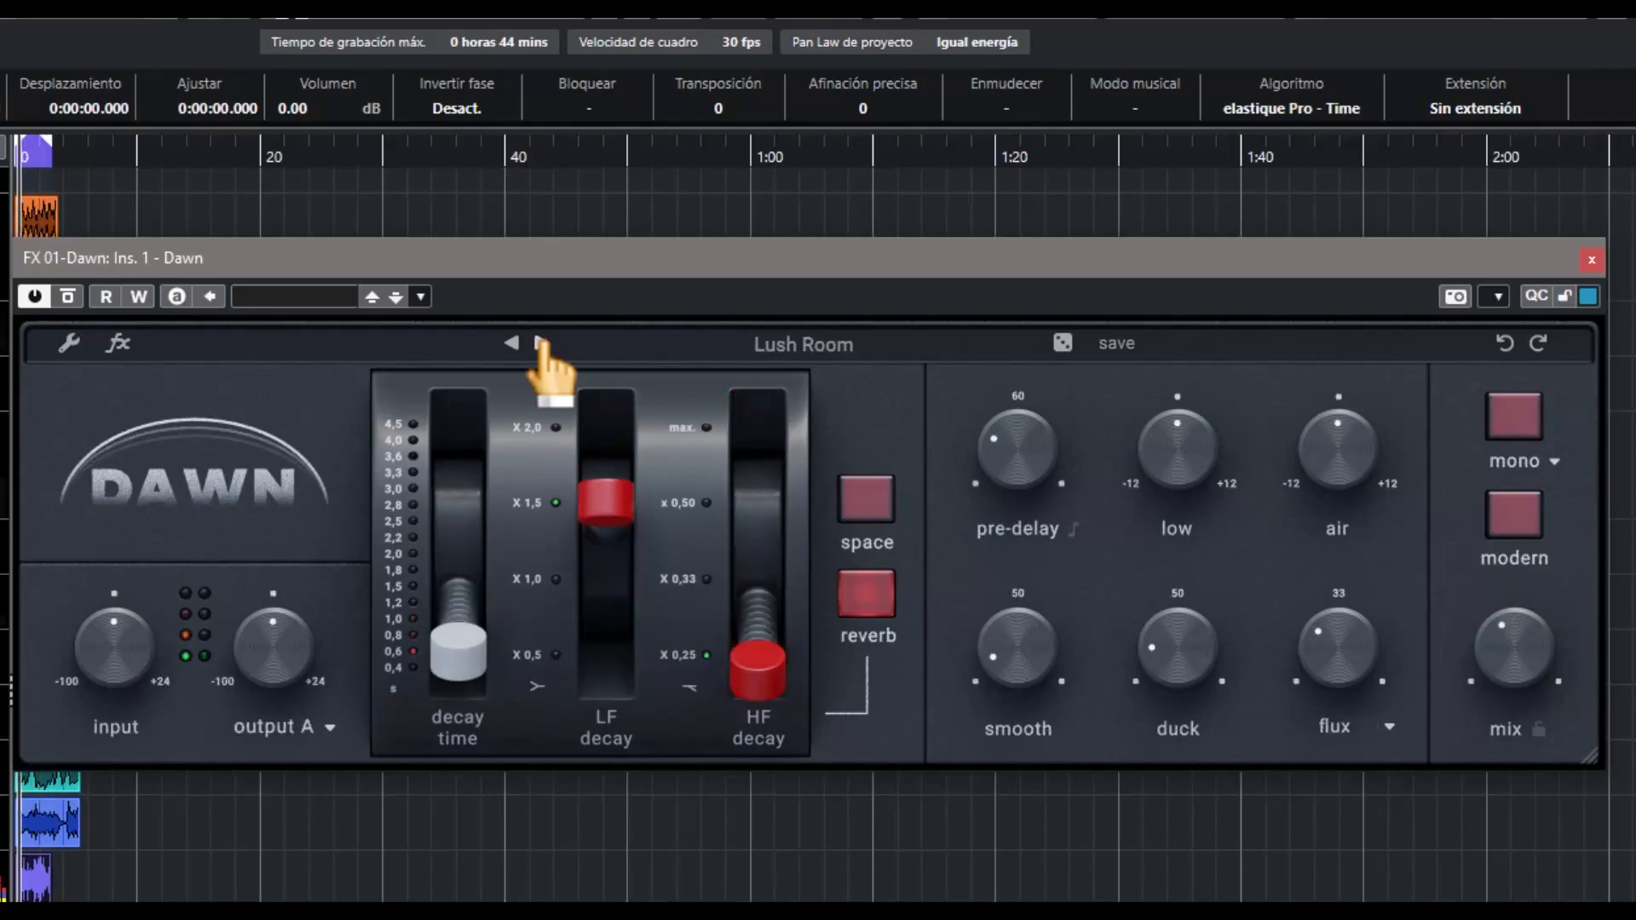
left_click(541, 342)
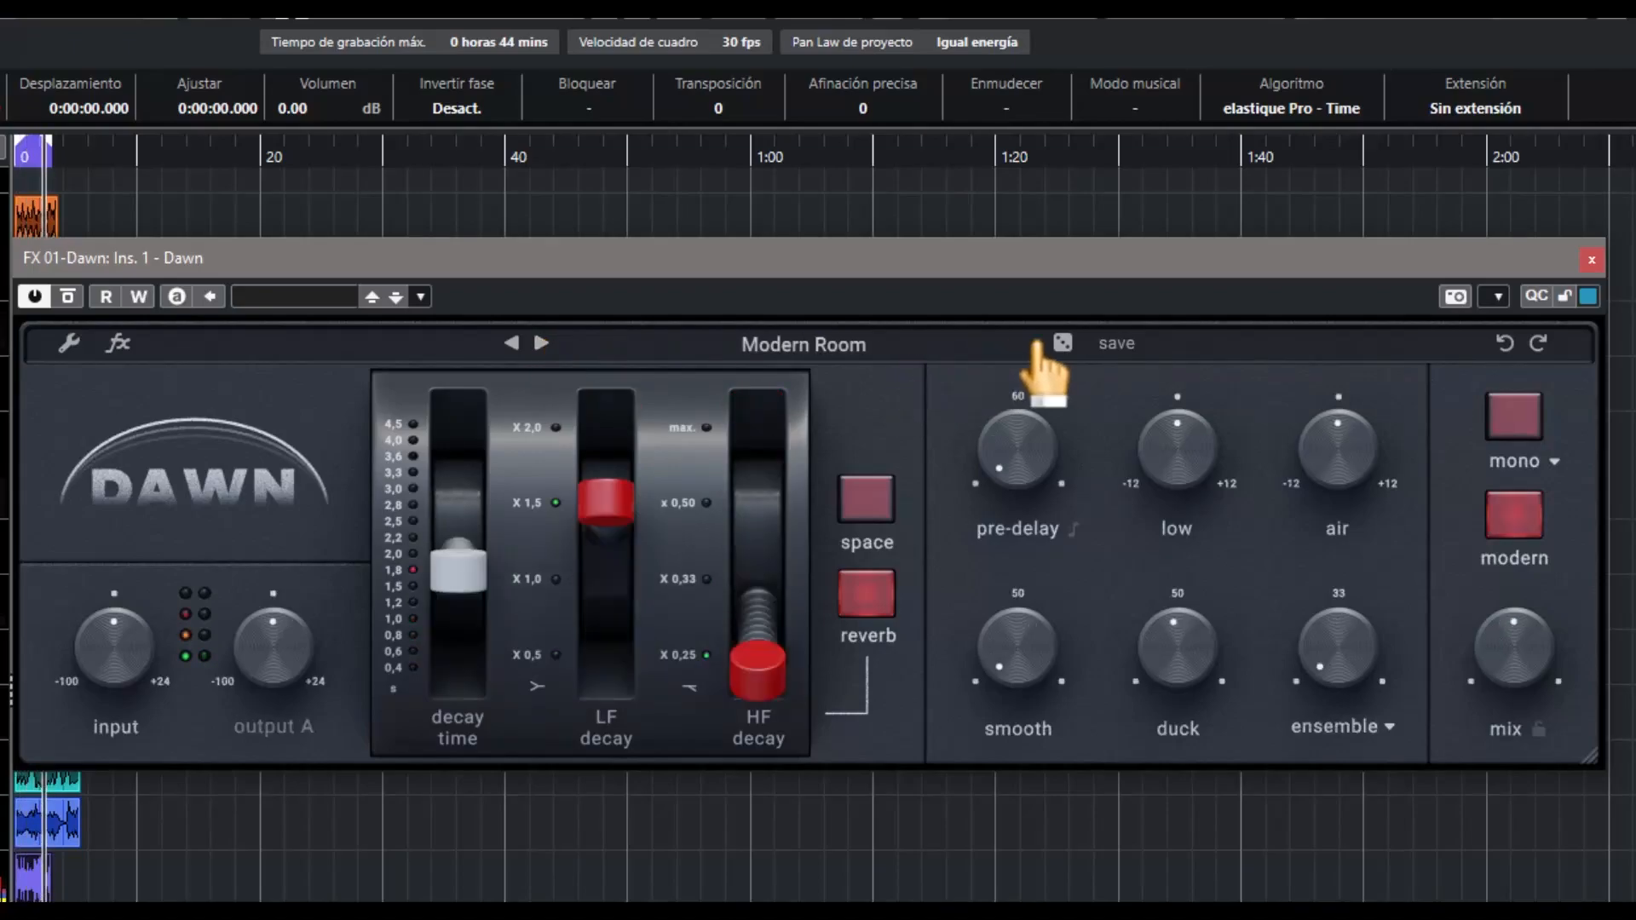
Load five random presets in succession to audition them during playback
left_click(1063, 346)
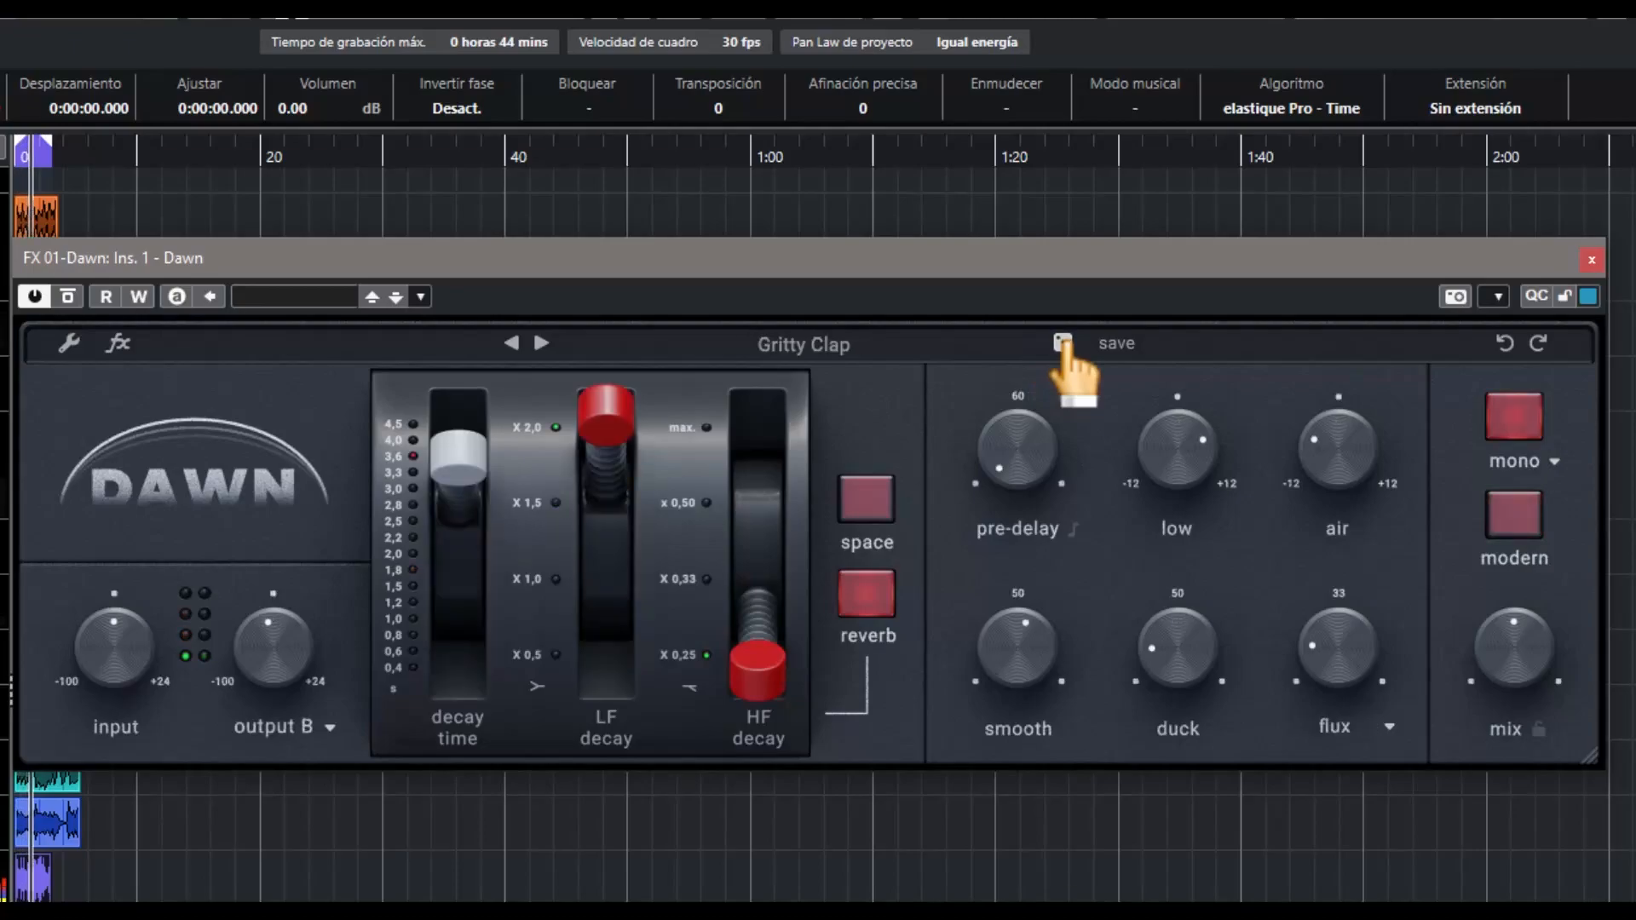
left_click(1064, 345)
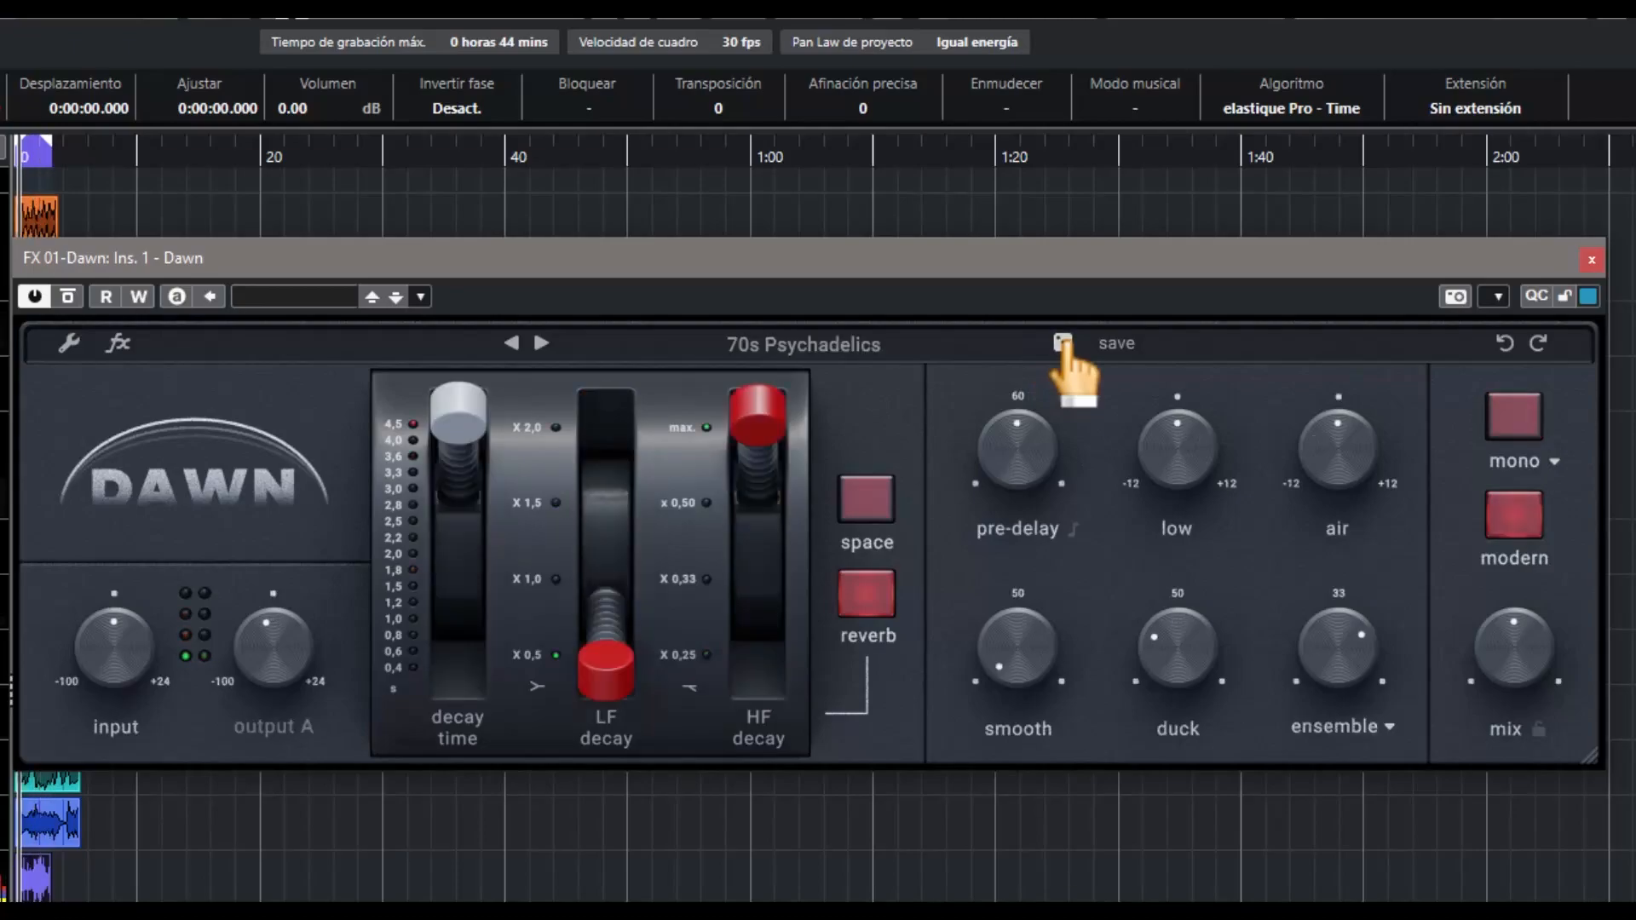
left_click(1064, 345)
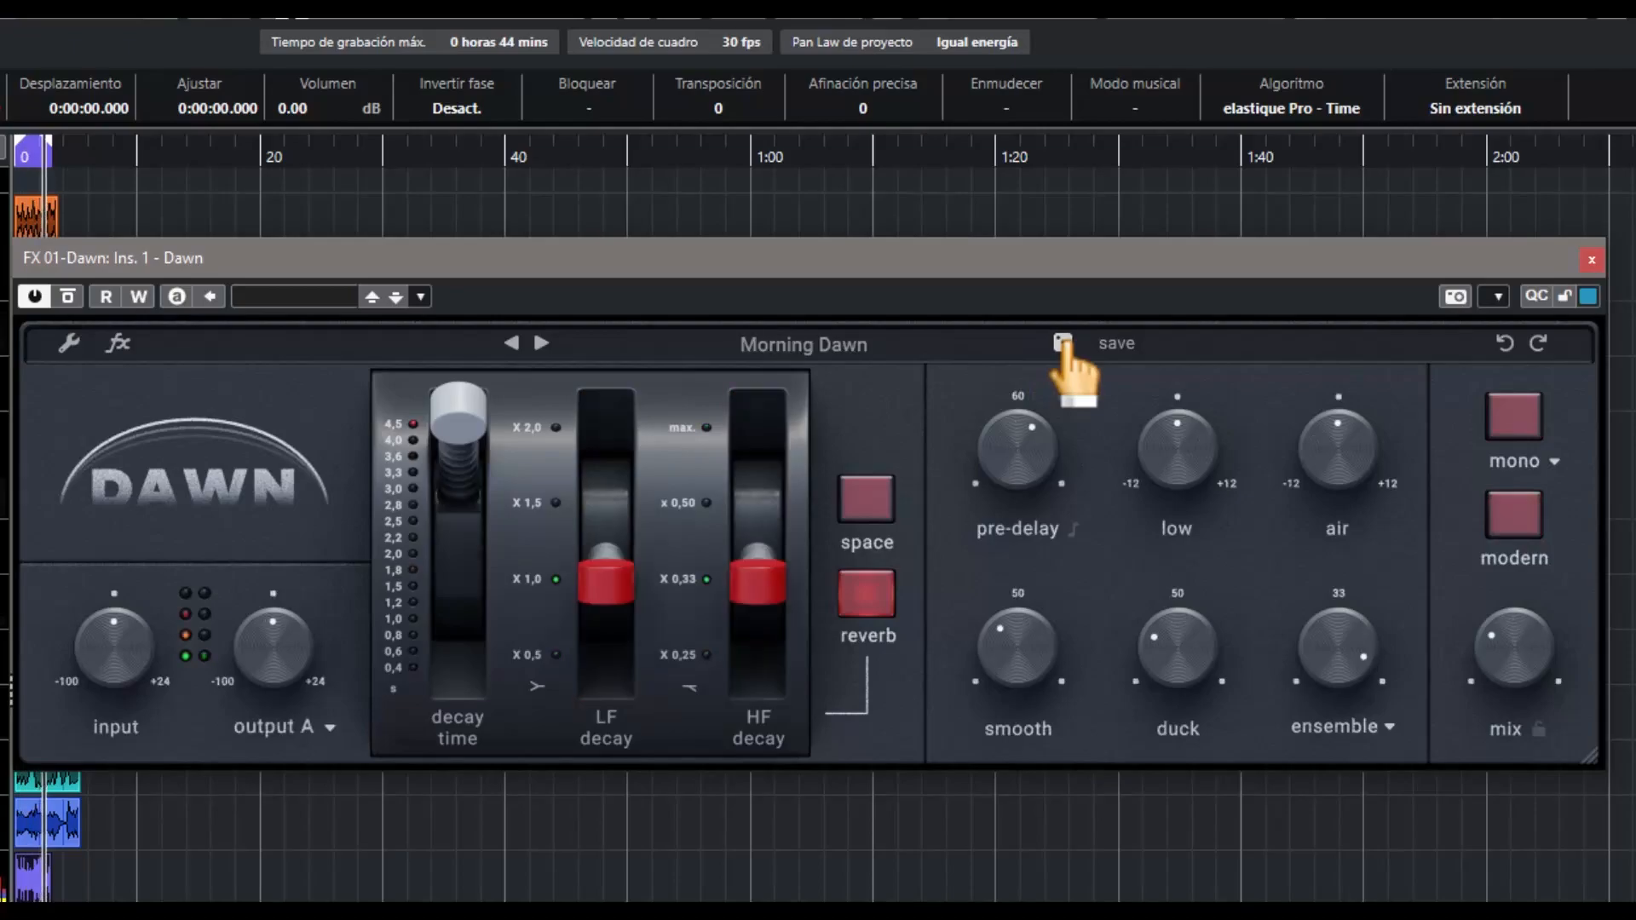
left_click(1063, 345)
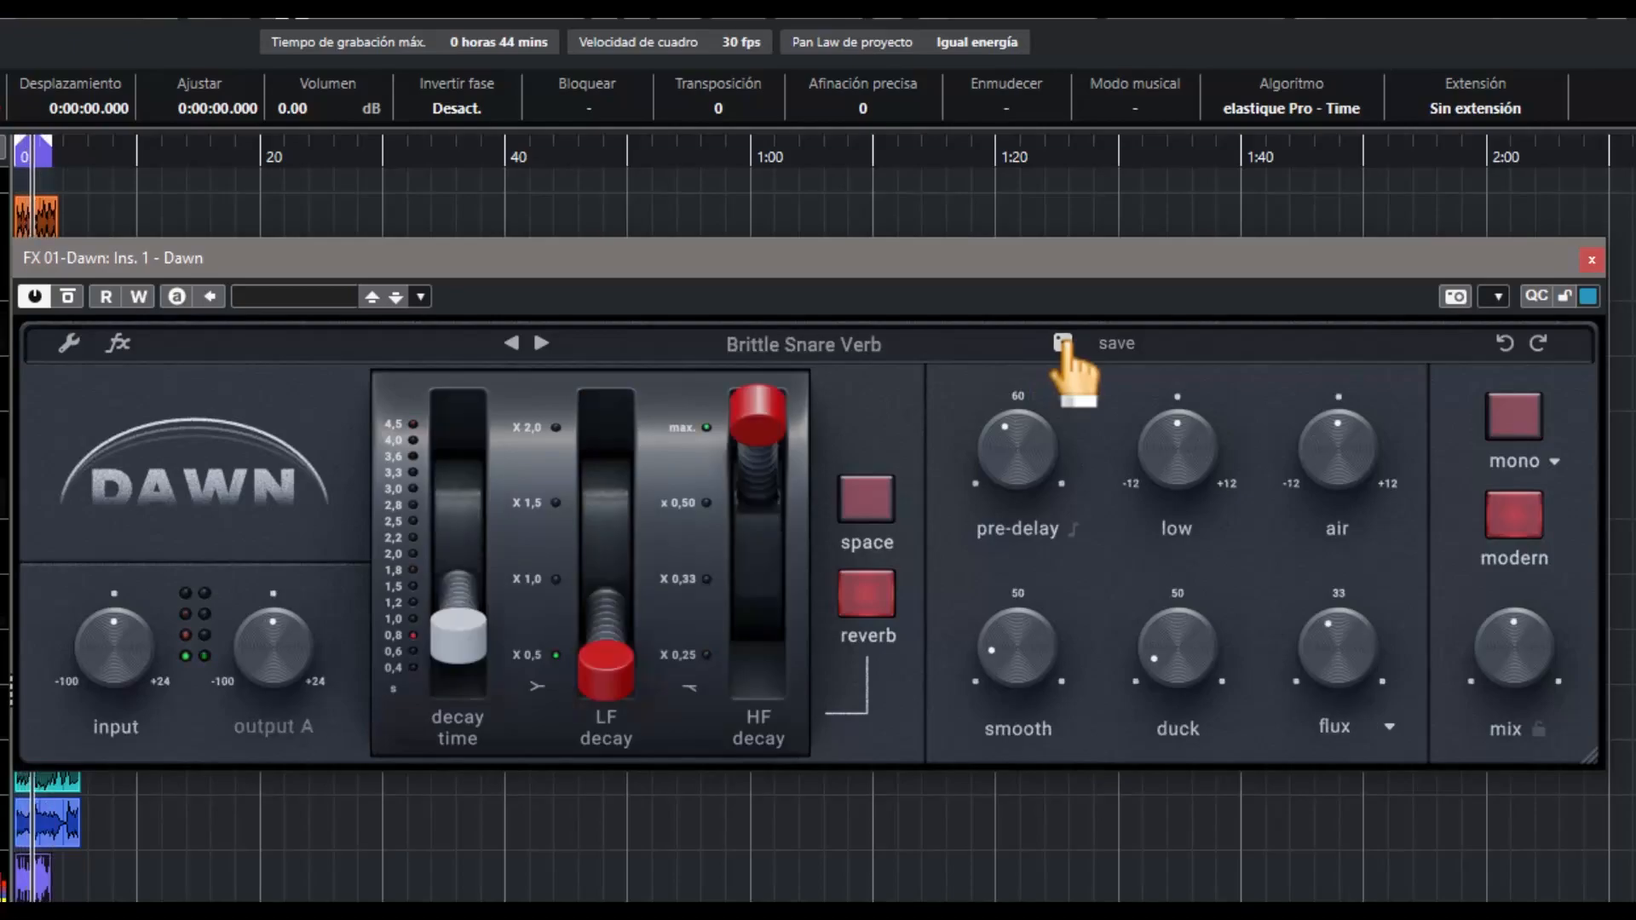
left_click(1064, 345)
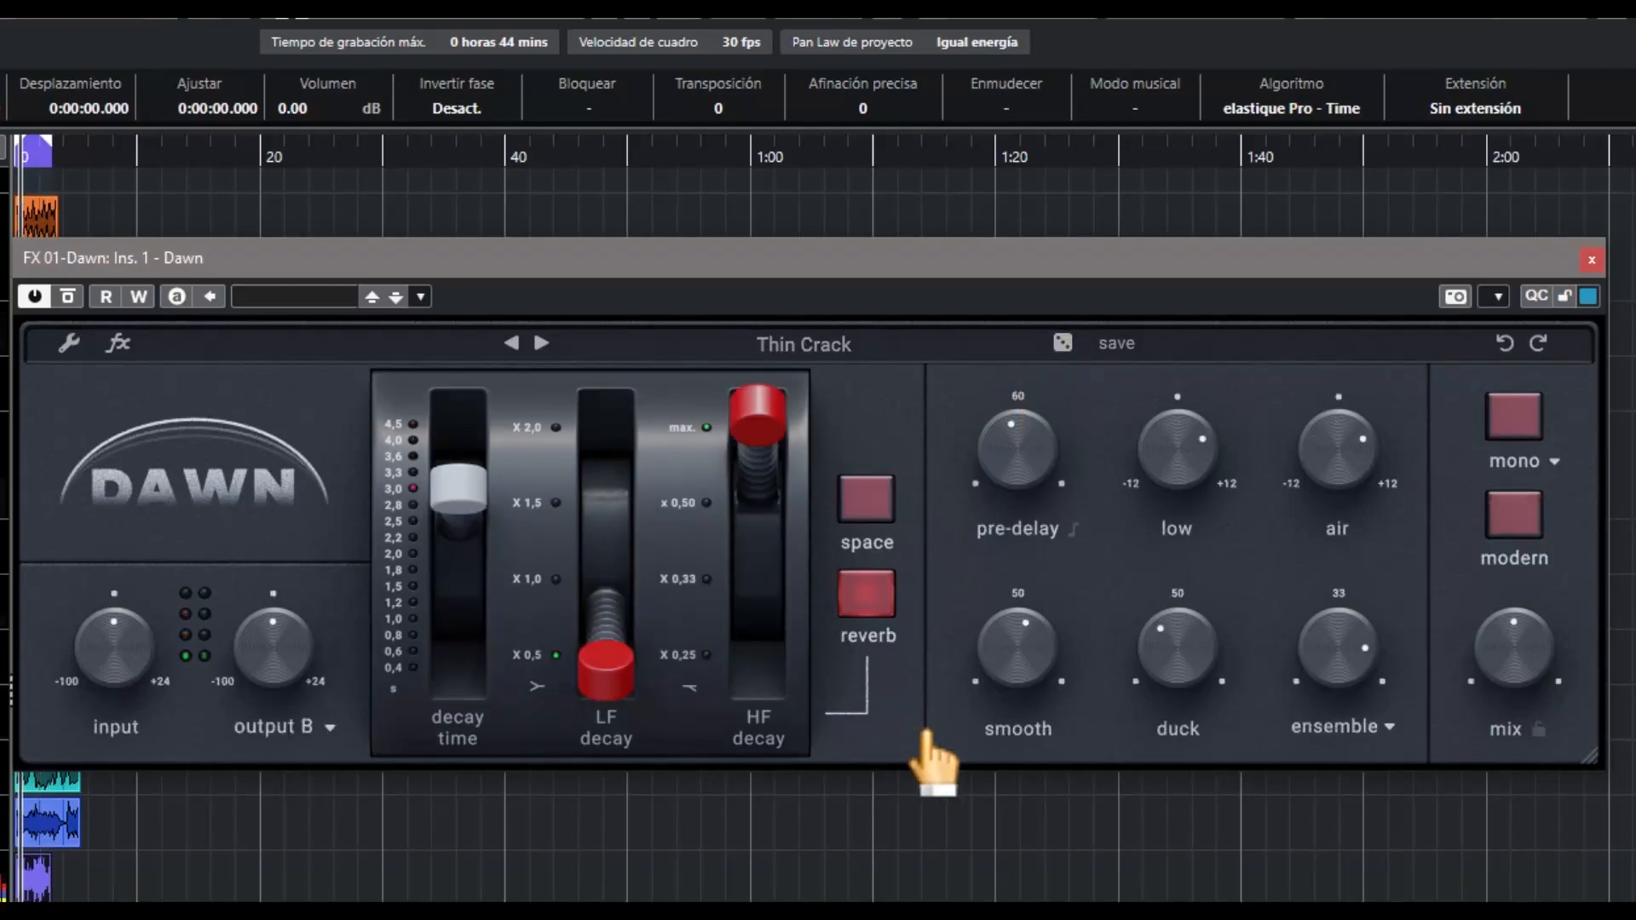
Shrink the Dawn plugin window to roughly three quarters of its width over the project
left_click(1023, 831)
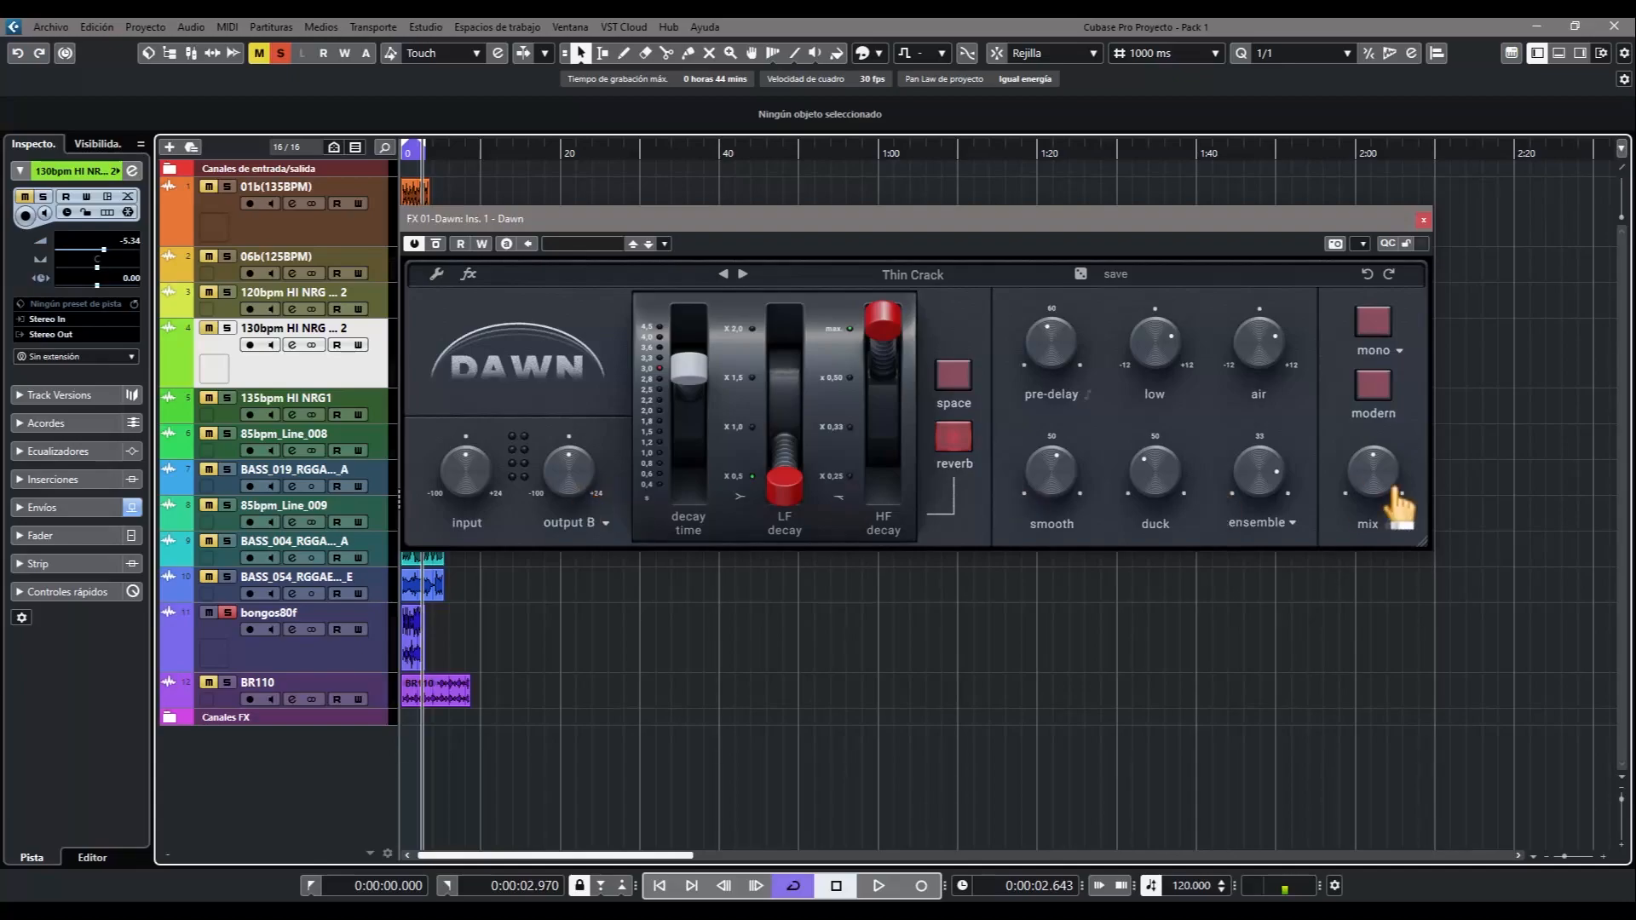
left_click_drag(1418, 545, 1234, 461)
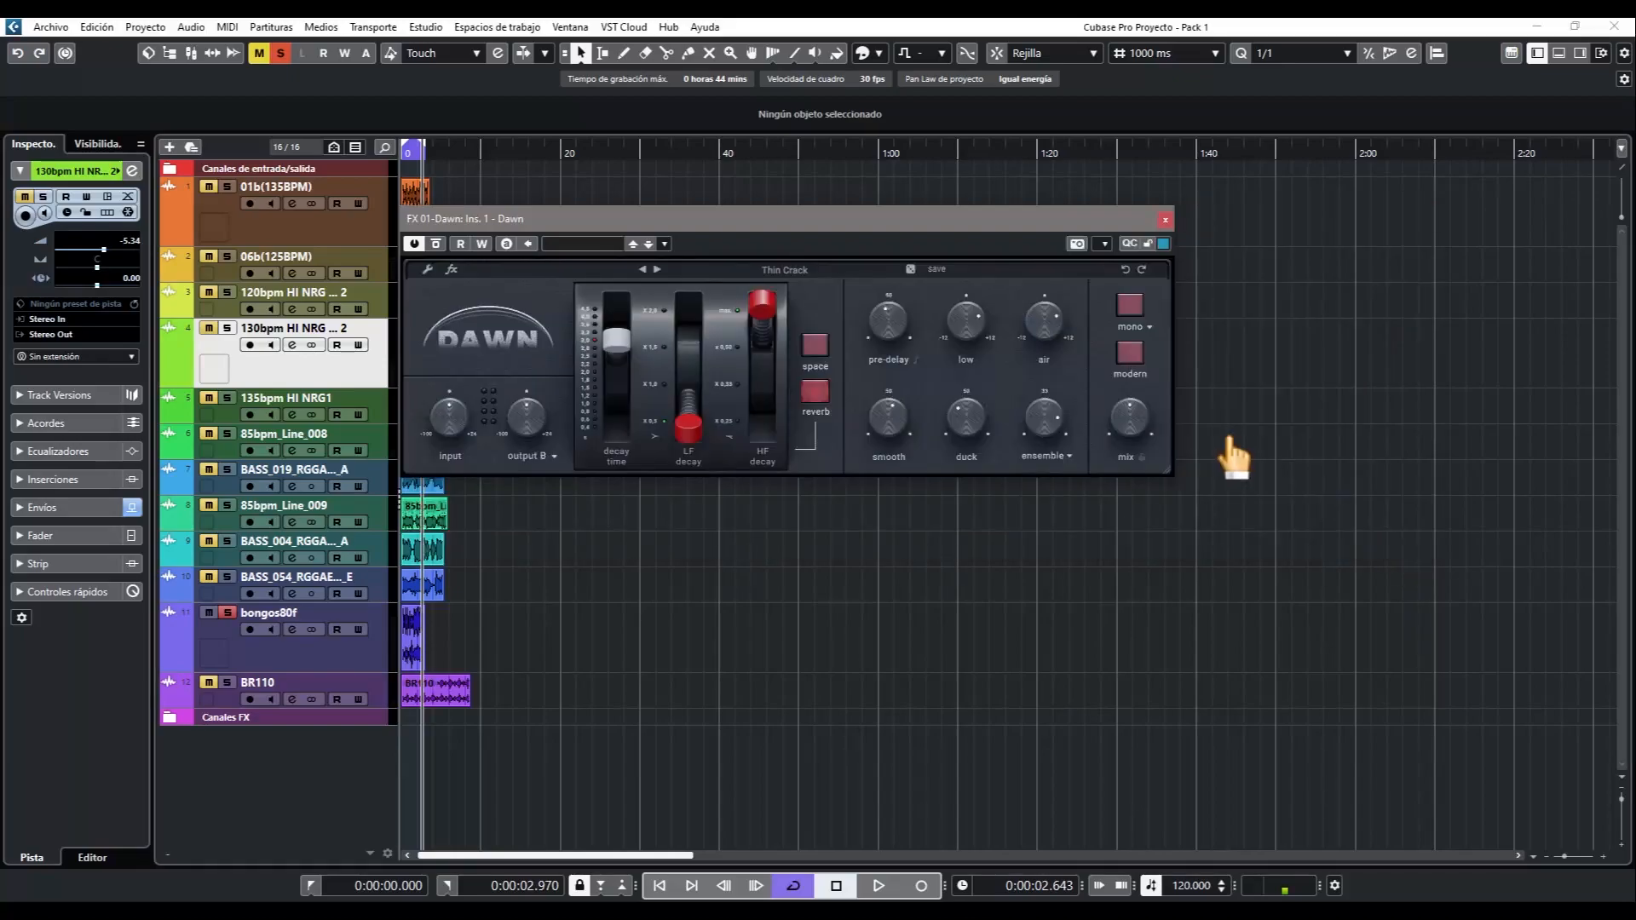